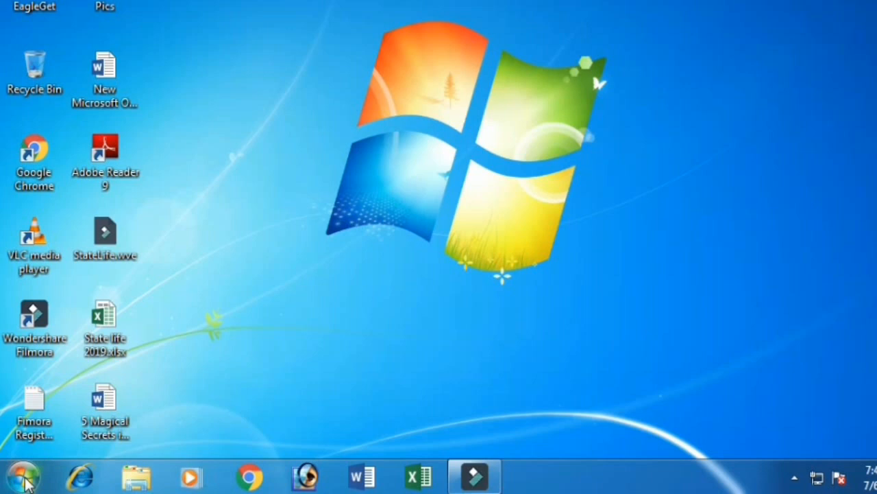
Launch Word 2013 from the installed Microsoft Office 2013 programs and dismiss the Office Activation Wizard.
{"action": "left_click", "coordinate": [127, 480]}
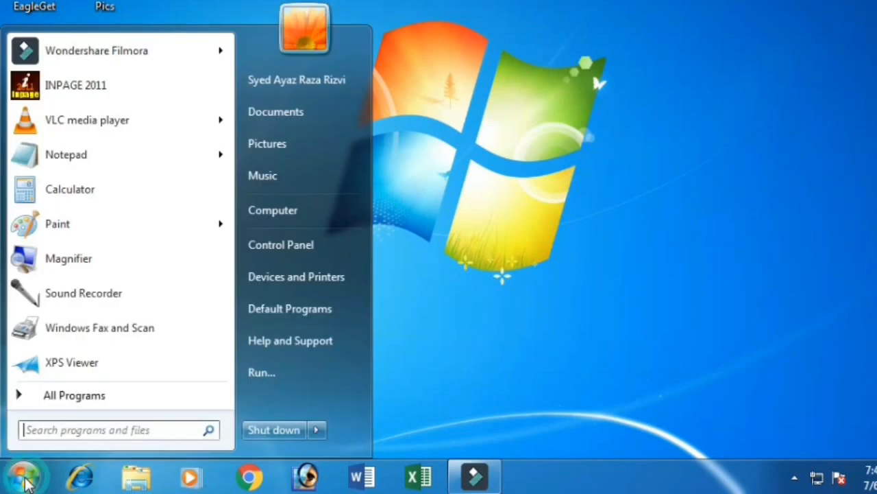
{"action": "left_click", "coordinate": [88, 404]}
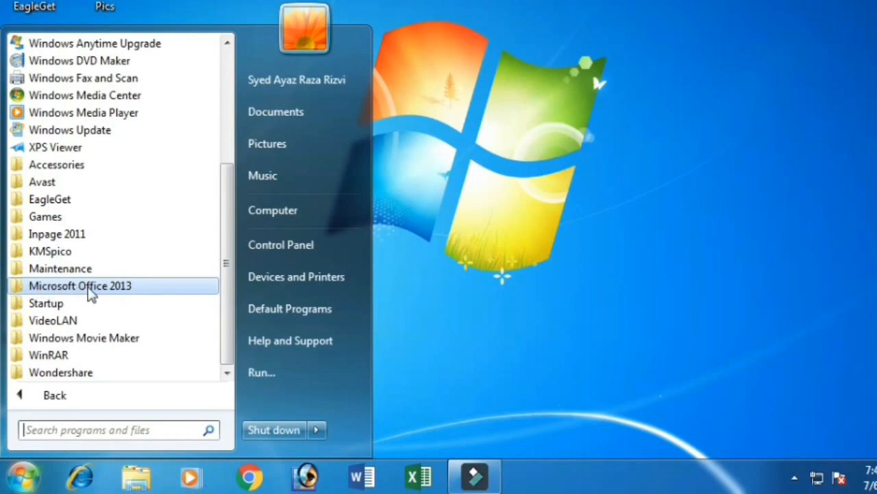
{"action": "left_click", "coordinate": [146, 287]}
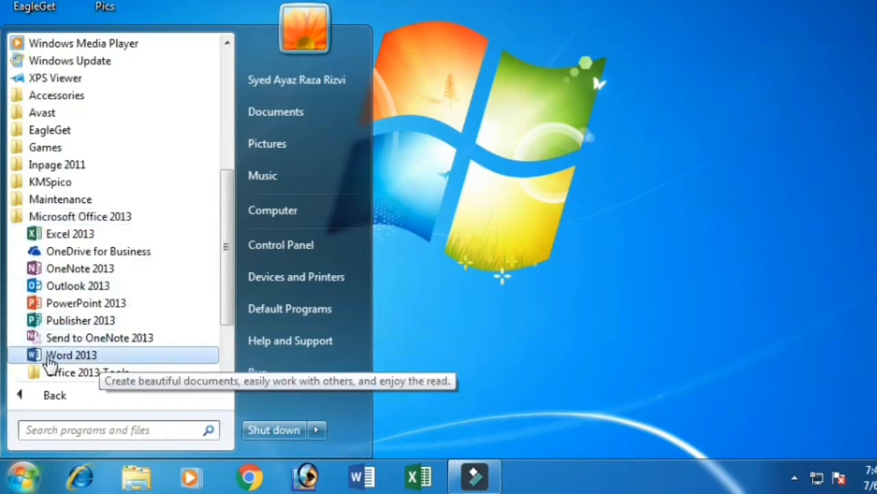
{"action": "left_click", "coordinate": [72, 355]}
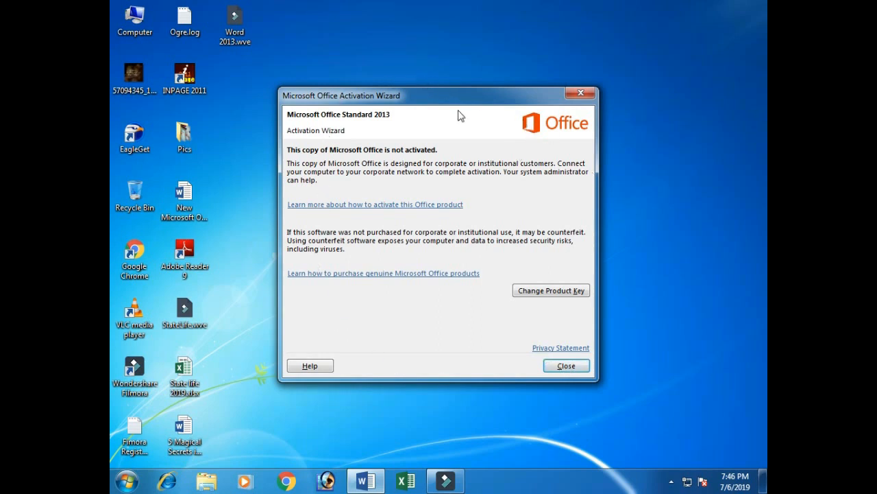
{"action": "left_click", "coordinate": [567, 366]}
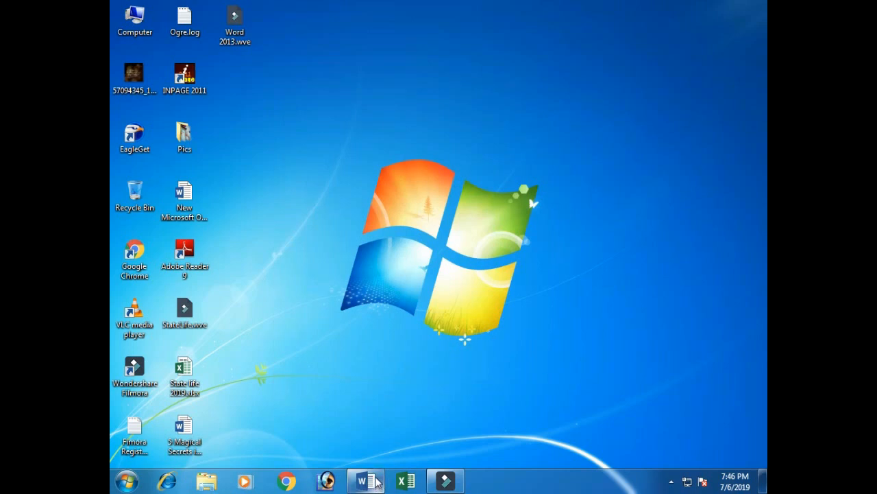
Bring up the Word start screen and create a new blank document.
{"action": "left_click", "coordinate": [377, 482]}
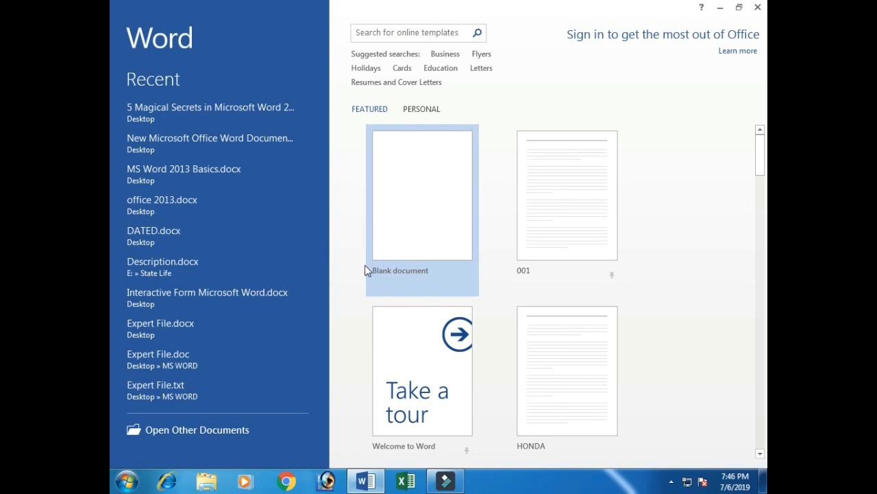
{"action": "left_click", "coordinate": [426, 200]}
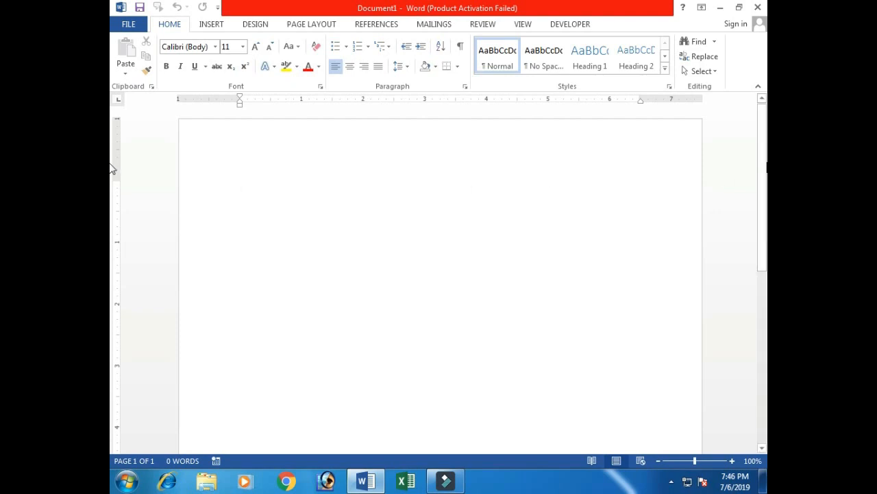
{"action": "left_click_drag", "start_coordinate": [763, 149], "coordinate": [765, 130]}
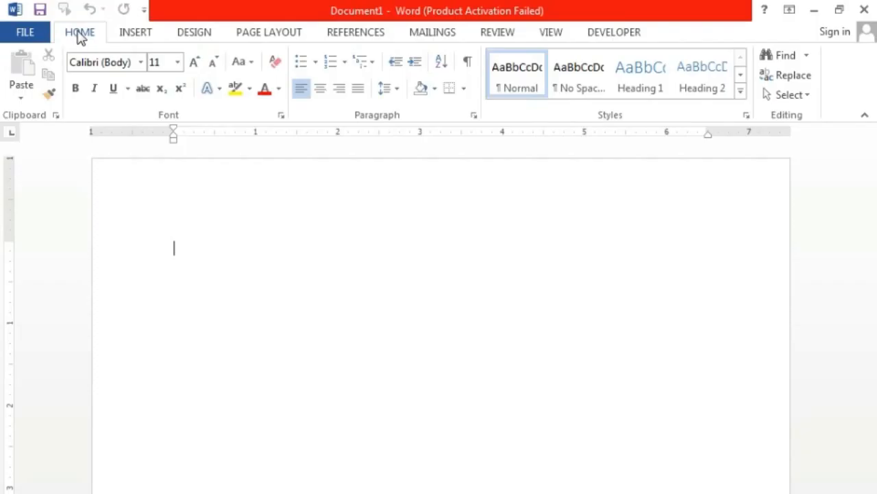
{"action": "left_click", "coordinate": [134, 33]}
{"action": "left_click", "coordinate": [76, 32]}
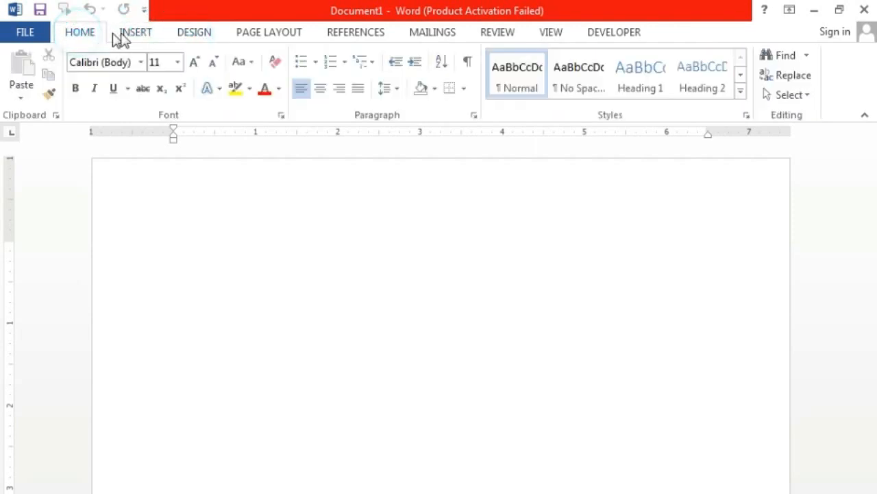
{"action": "left_click", "coordinate": [135, 33]}
{"action": "left_click", "coordinate": [179, 32]}
{"action": "left_click", "coordinate": [254, 33]}
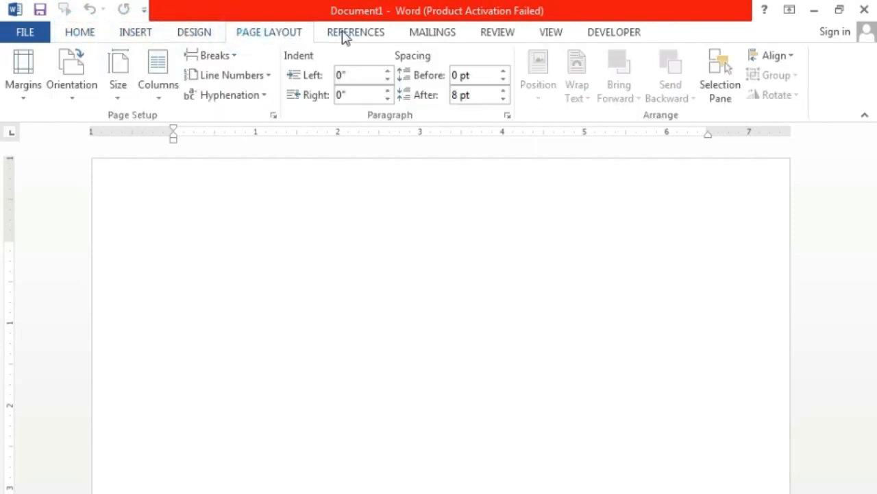
{"action": "left_click", "coordinate": [345, 33]}
{"action": "left_click", "coordinate": [80, 32]}
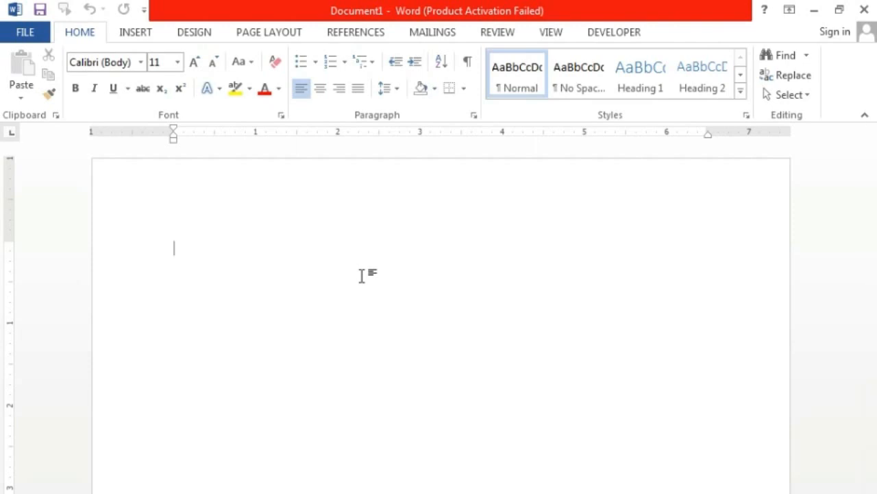
Generate sample paragraphs with =rand() and delete everything from the fourth paragraph, "Save time in Word", onward.
{"action": "type", "text": "=rand("}
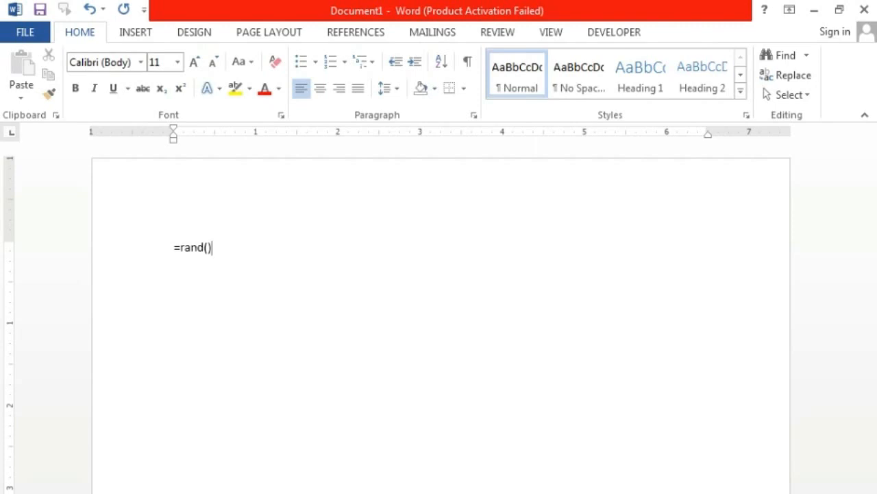
{"action": "key", "text": "Return"}
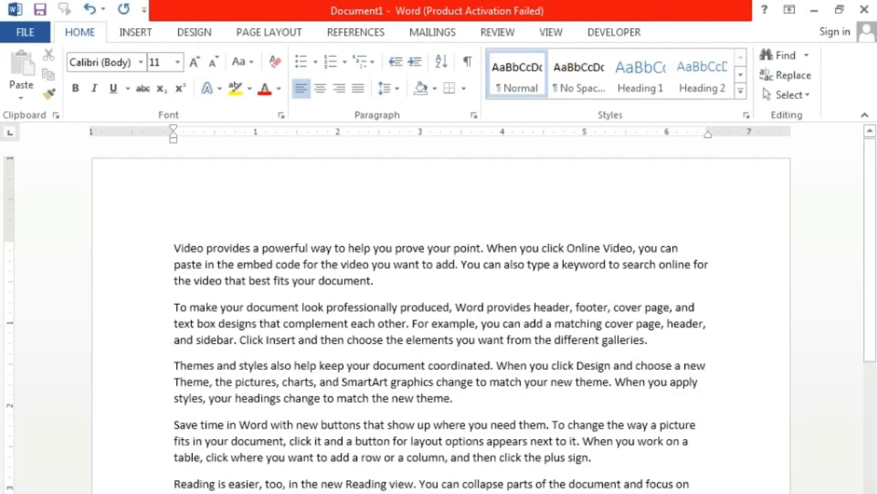
{"action": "left_click_drag", "start_coordinate": [150, 483], "coordinate": [126, 436]}
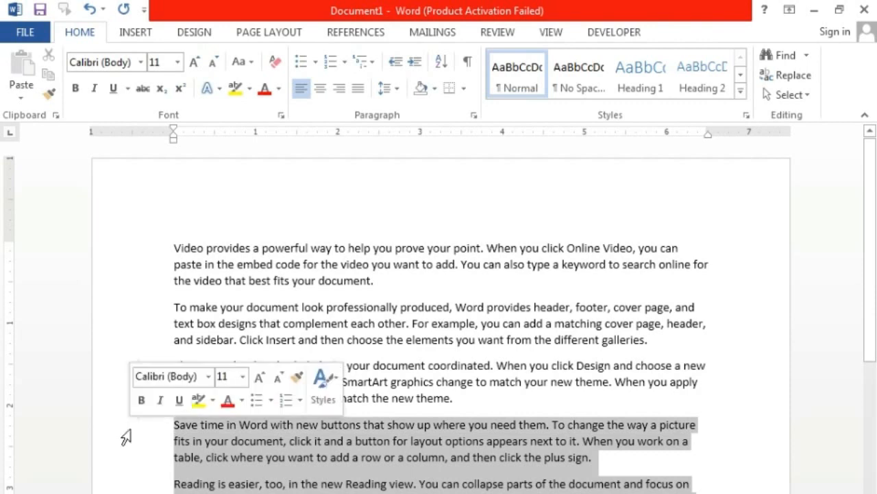
{"action": "key", "text": "Delete"}
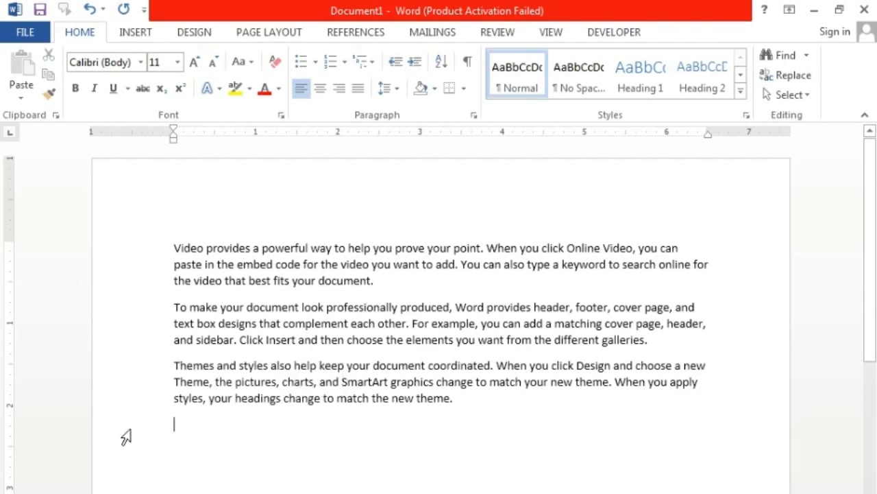
Change the font of all three remaining paragraphs to Gadugi.
{"action": "left_click_drag", "start_coordinate": [492, 403], "coordinate": [151, 257]}
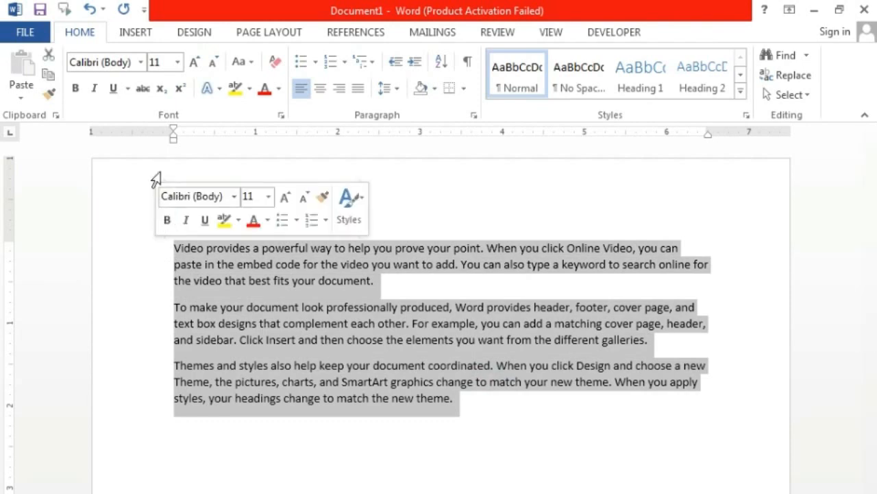
{"action": "left_click", "coordinate": [143, 62]}
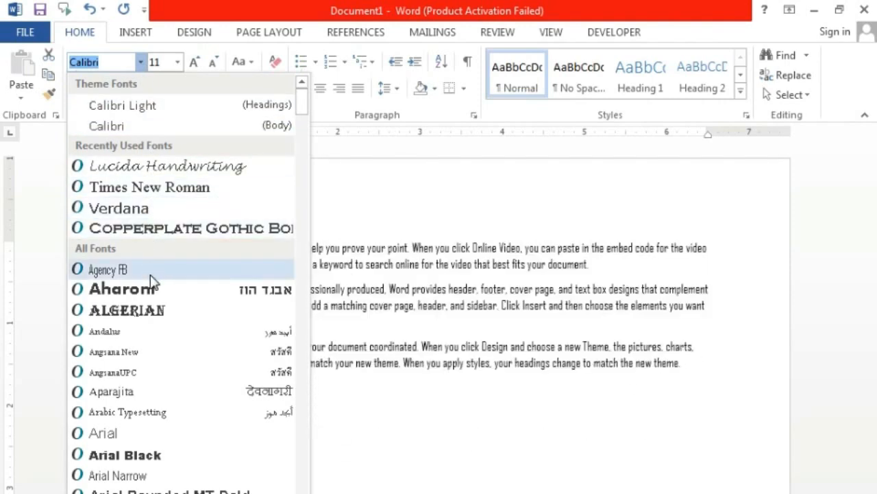
{"action": "scroll", "coordinate": [154, 285], "scroll_direction": "down", "scroll_amount": 2}
{"action": "scroll", "coordinate": [155, 284], "scroll_direction": "down", "scroll_amount": 9}
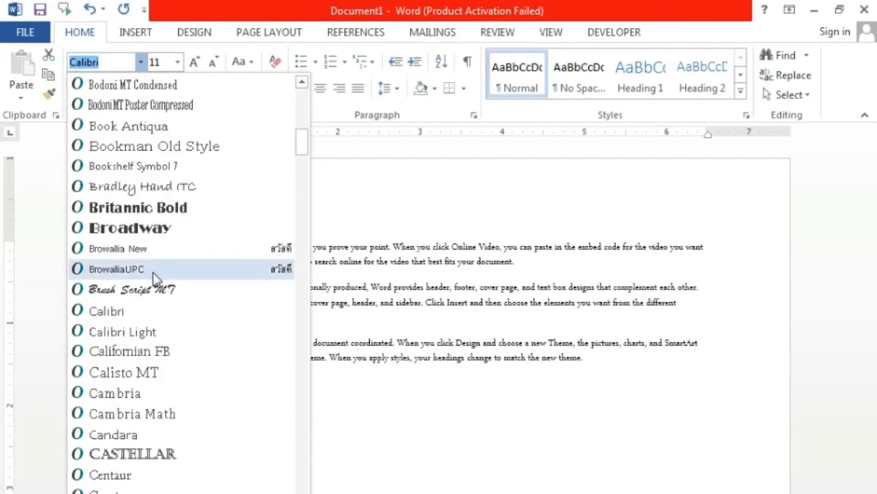
{"action": "scroll", "coordinate": [172, 233], "scroll_direction": "down", "scroll_amount": 5}
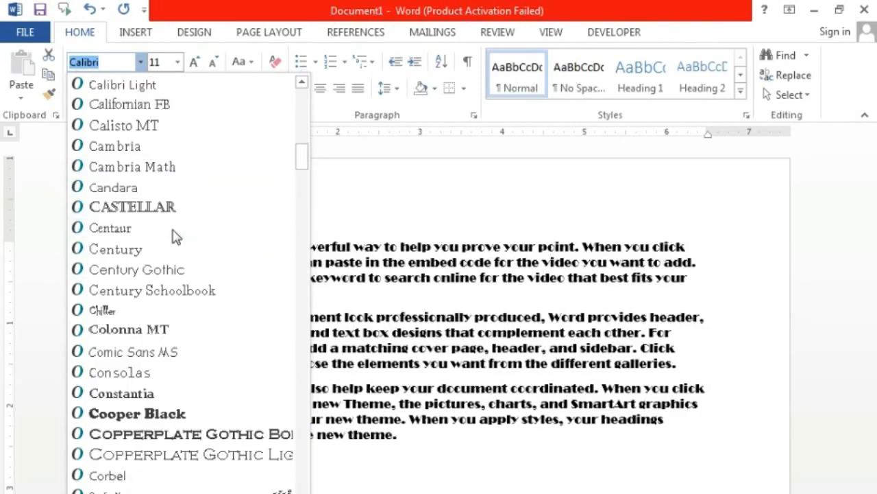
{"action": "scroll", "coordinate": [173, 235], "scroll_direction": "down", "scroll_amount": 6}
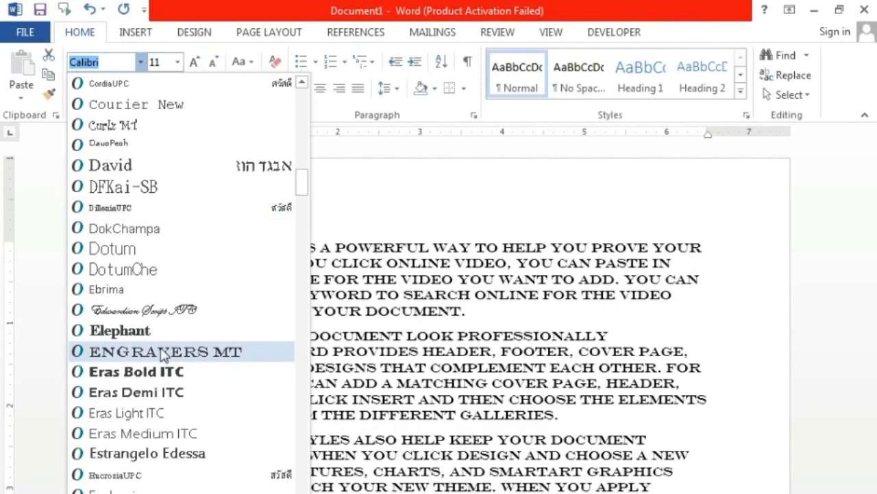
{"action": "scroll", "coordinate": [176, 352], "scroll_direction": "down", "scroll_amount": 6}
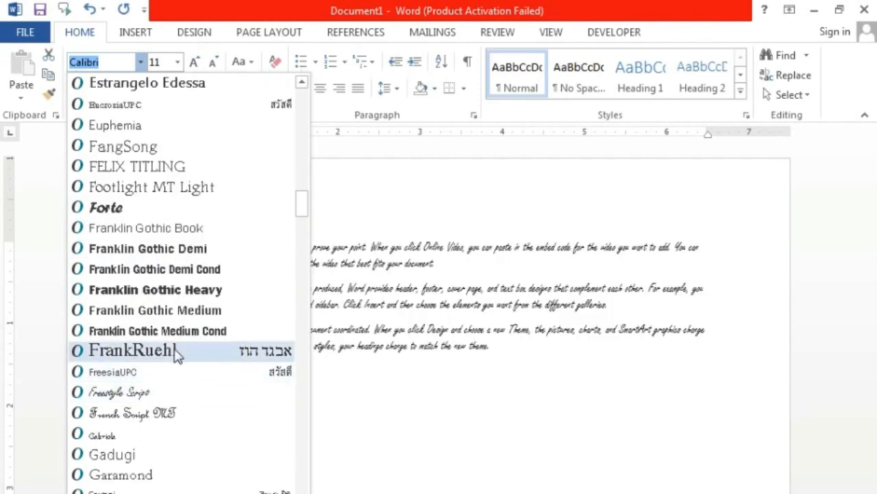
{"action": "left_click", "coordinate": [158, 454]}
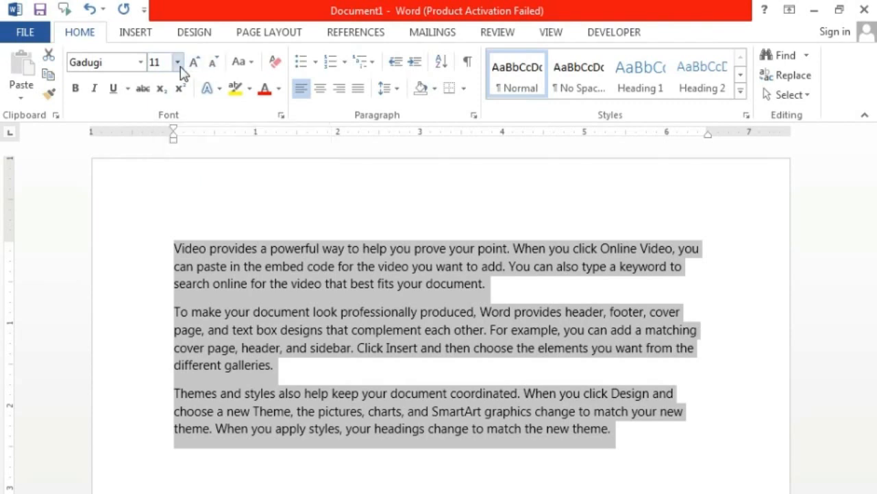
Set the selected paragraphs' font size to 10, and change it to the custom size 200.
{"action": "left_click", "coordinate": [177, 62]}
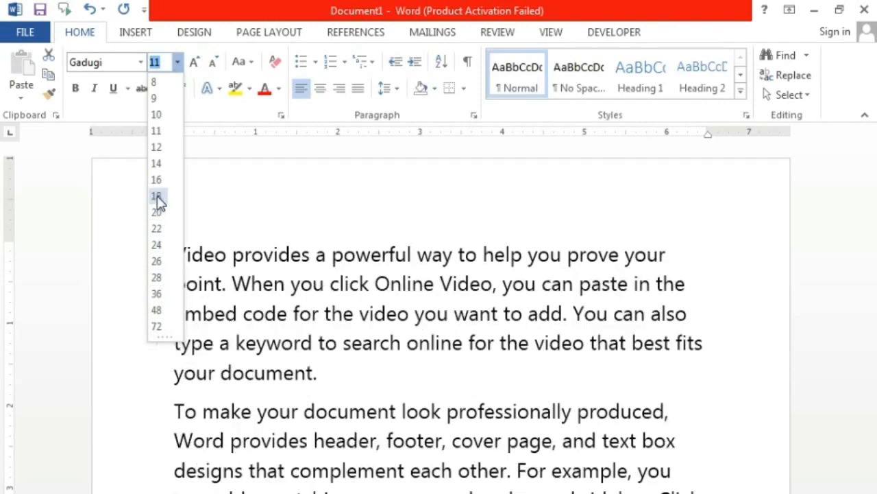
{"action": "left_click", "coordinate": [160, 115]}
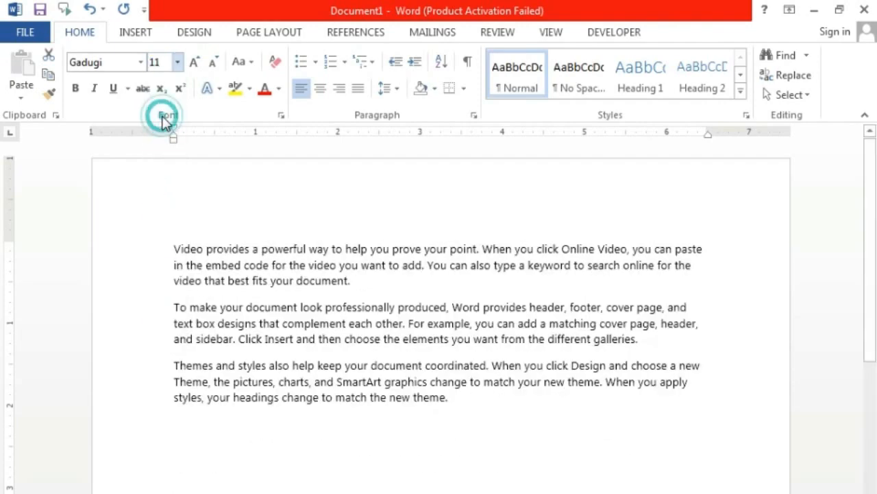
{"action": "left_click", "coordinate": [162, 62]}
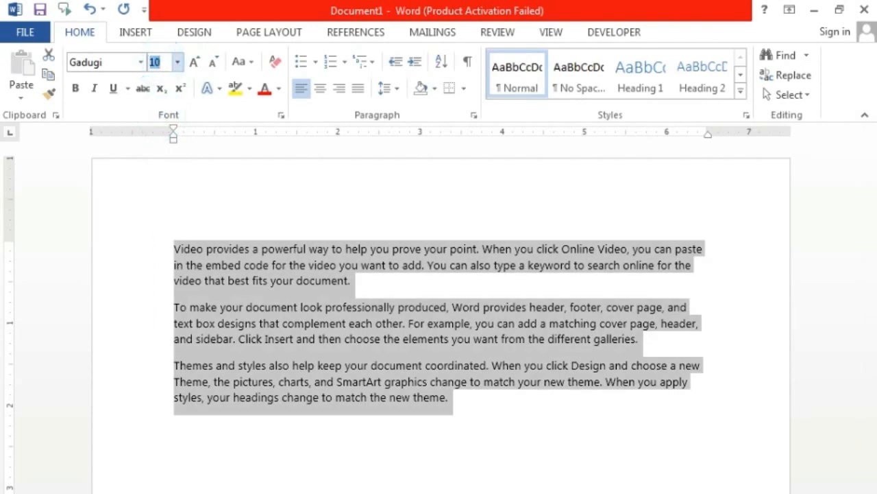
{"action": "type", "text": "200"}
{"action": "key", "text": "Return"}
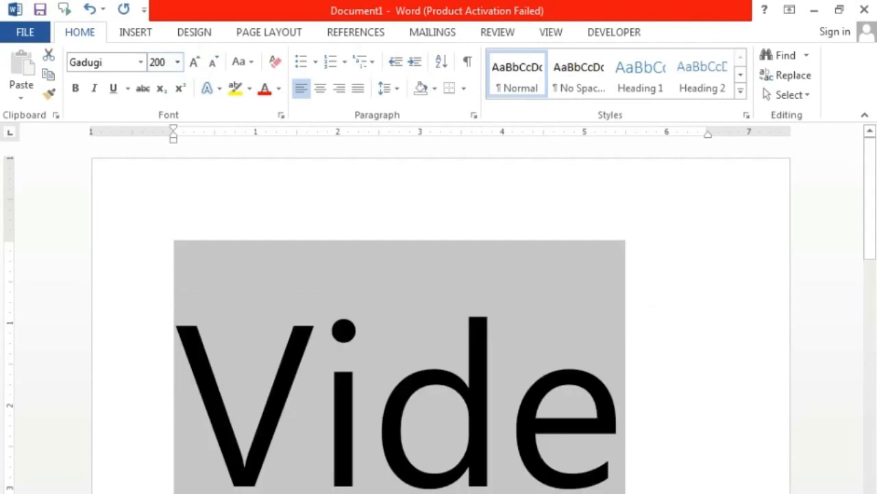
{"action": "scroll", "coordinate": [421, 366], "scroll_direction": "down", "scroll_amount": 10}
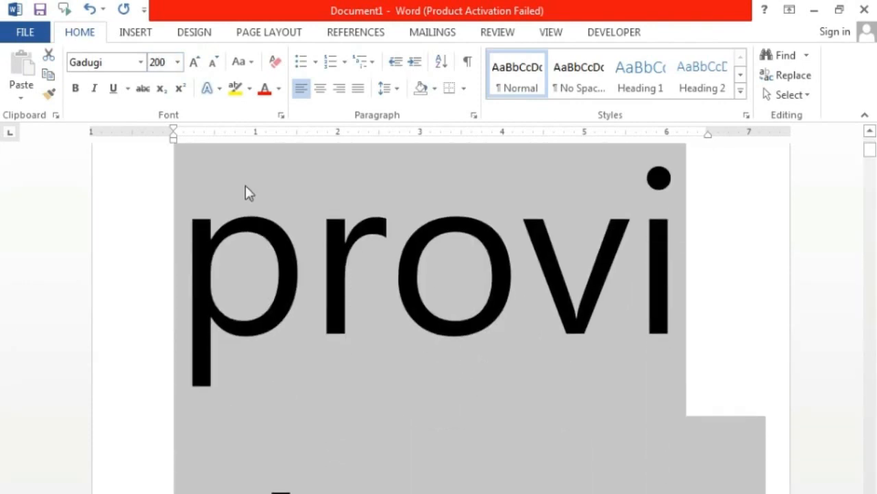
Reduce the selected paragraphs' font size to 20, and change it to 12.
{"action": "left_click", "coordinate": [177, 62]}
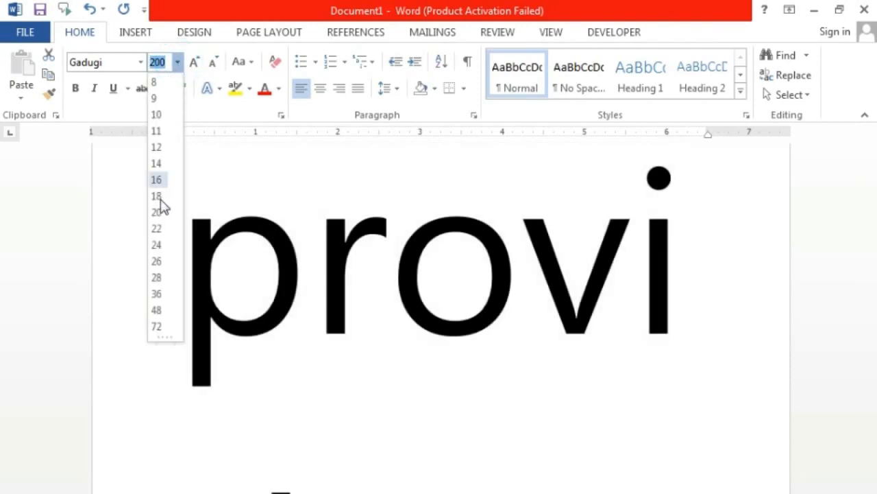
{"action": "left_click", "coordinate": [157, 213]}
{"action": "scroll", "coordinate": [489, 361], "scroll_direction": "up", "scroll_amount": 4}
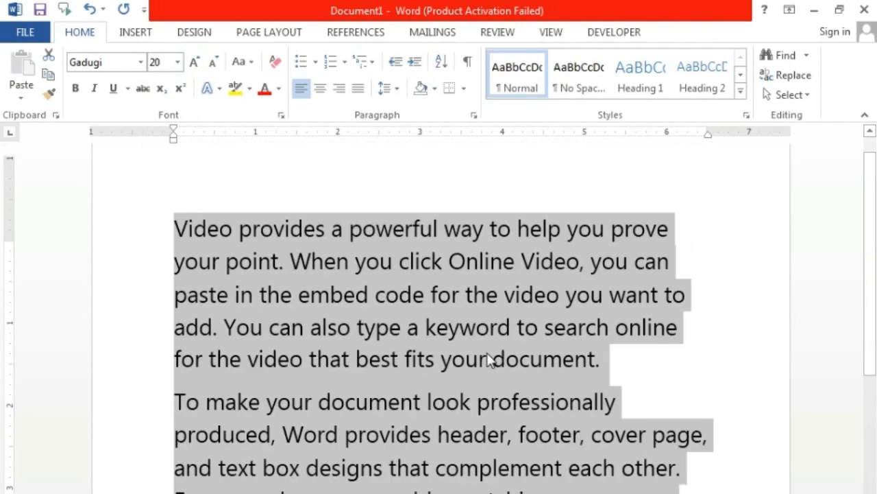
{"action": "left_click", "coordinate": [178, 64]}
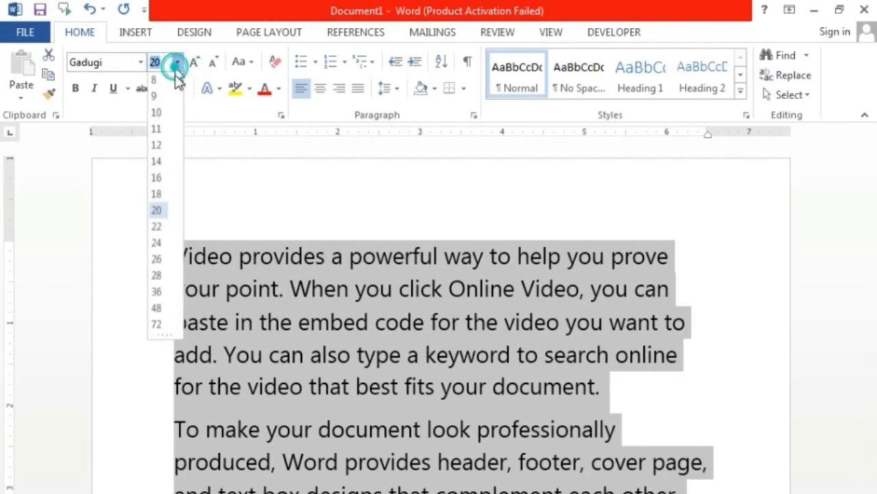
{"action": "left_click", "coordinate": [159, 144]}
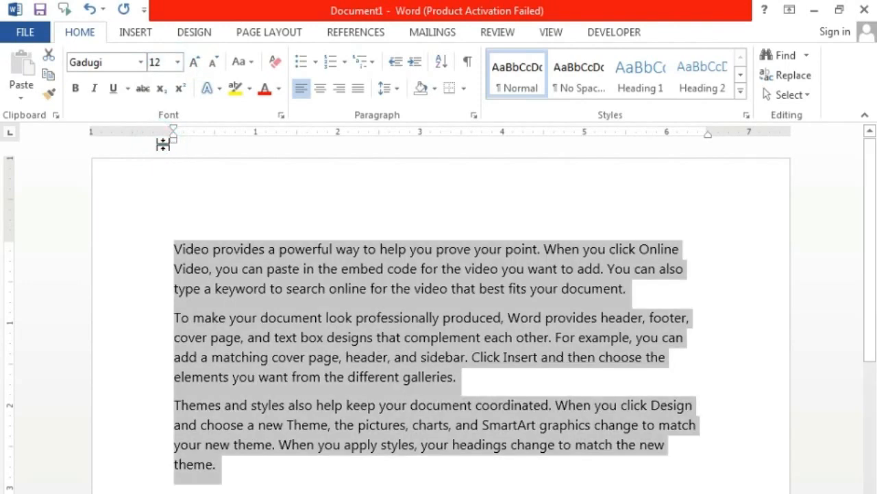
Enlarge the selected text to size 28 by repeatedly using Increase Font Size.
{"action": "left_click", "coordinate": [195, 63]}
{"action": "left_click", "coordinate": [195, 63]}
{"action": "left_click", "coordinate": [195, 63]}
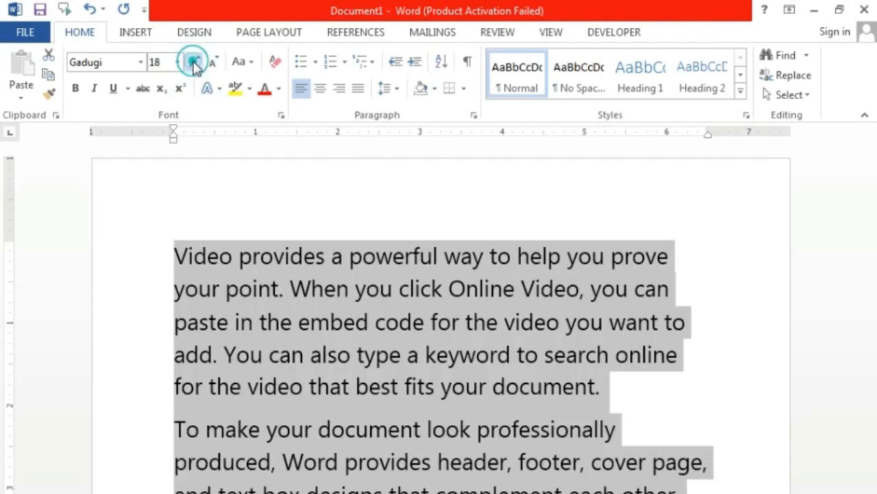
{"action": "left_click", "coordinate": [194, 63]}
{"action": "left_click", "coordinate": [195, 63]}
{"action": "left_click", "coordinate": [195, 63]}
{"action": "left_click", "coordinate": [195, 63]}
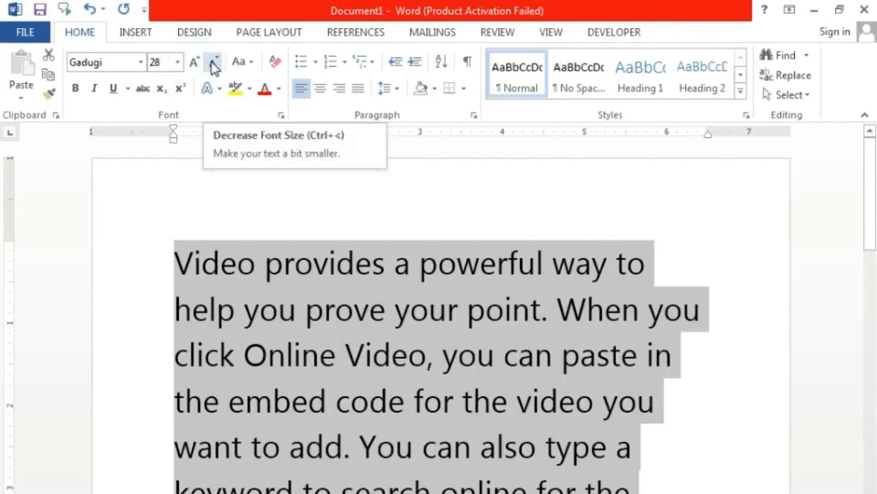
Shrink the selected text to size 10 by repeatedly using Decrease Font Size.
{"action": "left_click", "coordinate": [214, 65]}
{"action": "left_click", "coordinate": [215, 65]}
{"action": "left_click", "coordinate": [214, 65]}
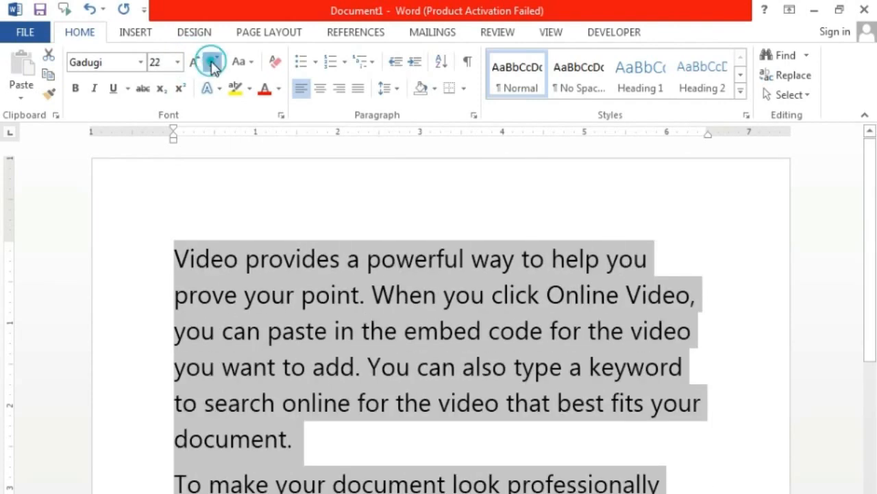
{"action": "left_click", "coordinate": [214, 65]}
{"action": "left_click", "coordinate": [215, 66]}
{"action": "left_click", "coordinate": [215, 65]}
{"action": "left_click", "coordinate": [214, 65]}
{"action": "left_click", "coordinate": [214, 65]}
{"action": "left_click", "coordinate": [215, 65]}
{"action": "left_click", "coordinate": [214, 65]}
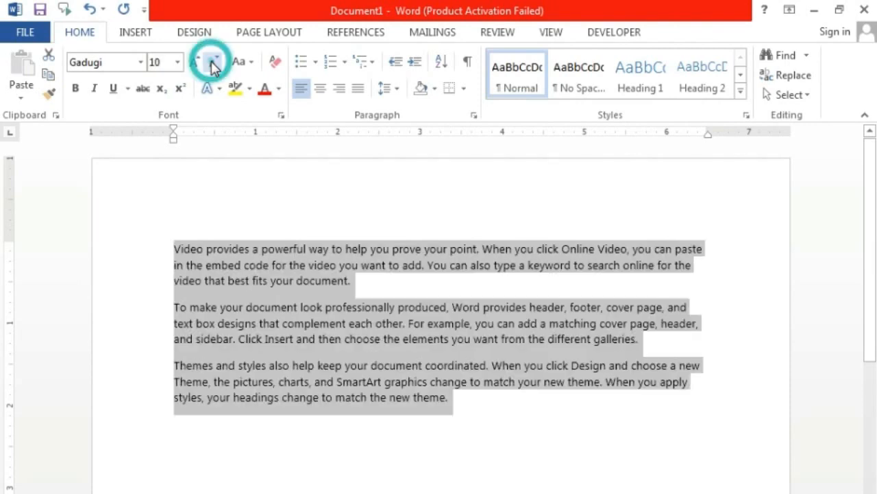
Select all three paragraphs and change their case to UPPERCASE, and switch it to Capitalize Each Word.
{"action": "left_click", "coordinate": [353, 288]}
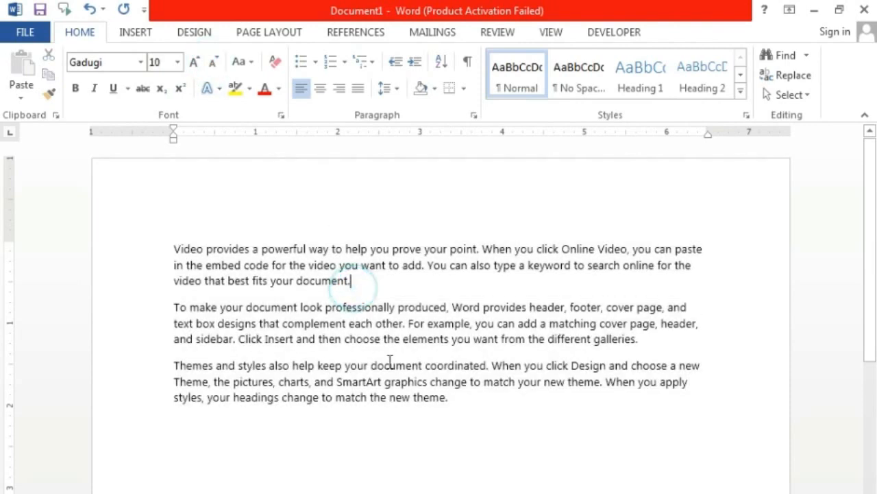
{"action": "left_click_drag", "start_coordinate": [492, 409], "coordinate": [141, 255]}
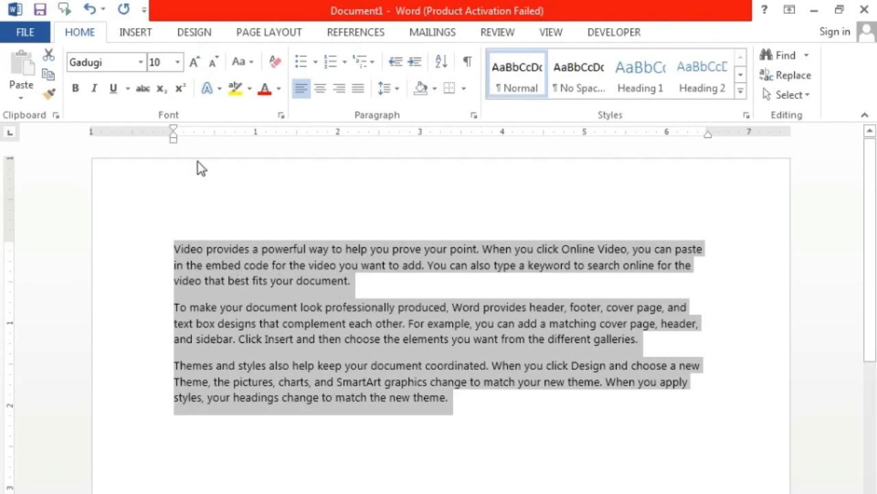
{"action": "left_click", "coordinate": [252, 63]}
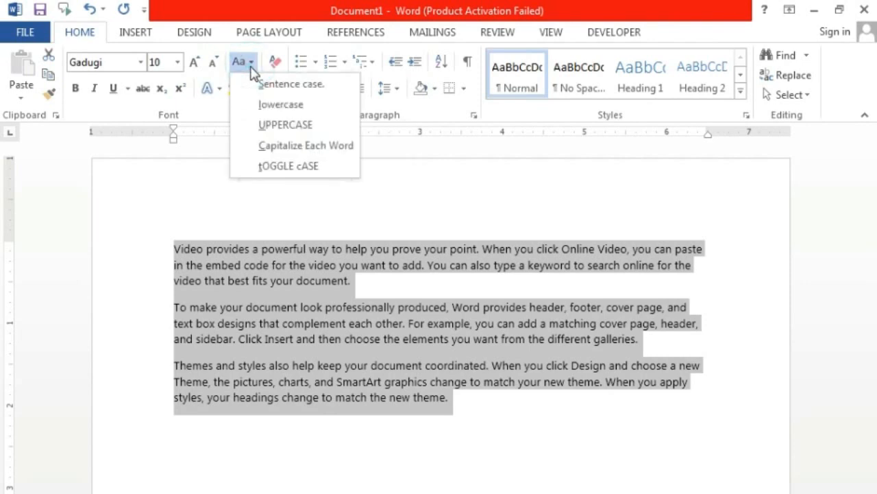
{"action": "left_click", "coordinate": [290, 127]}
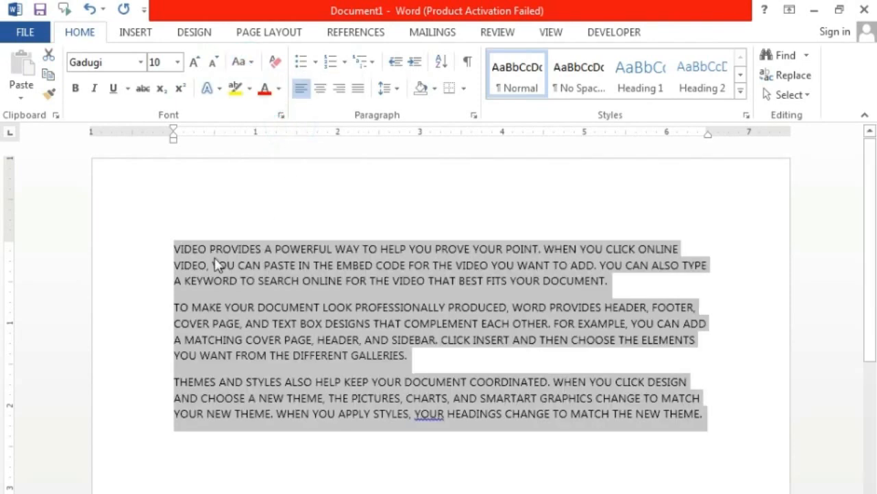
{"action": "left_click", "coordinate": [253, 61]}
{"action": "left_click", "coordinate": [278, 145]}
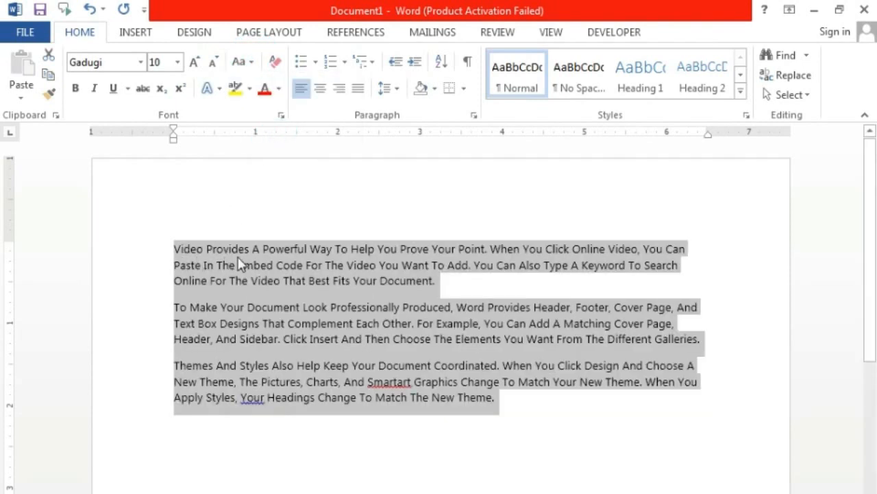
Change the selected paragraphs to lowercase, and set them to Sentence case.
{"action": "left_click", "coordinate": [241, 62]}
{"action": "left_click", "coordinate": [270, 107]}
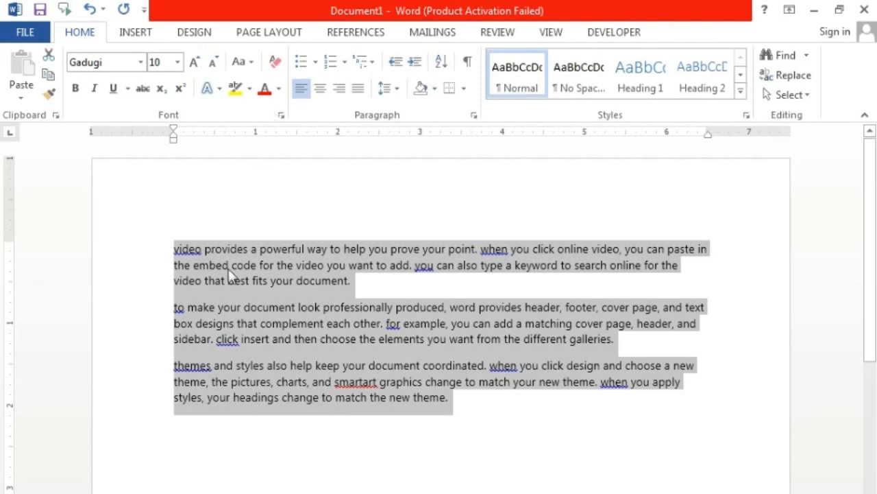
{"action": "left_click", "coordinate": [241, 61]}
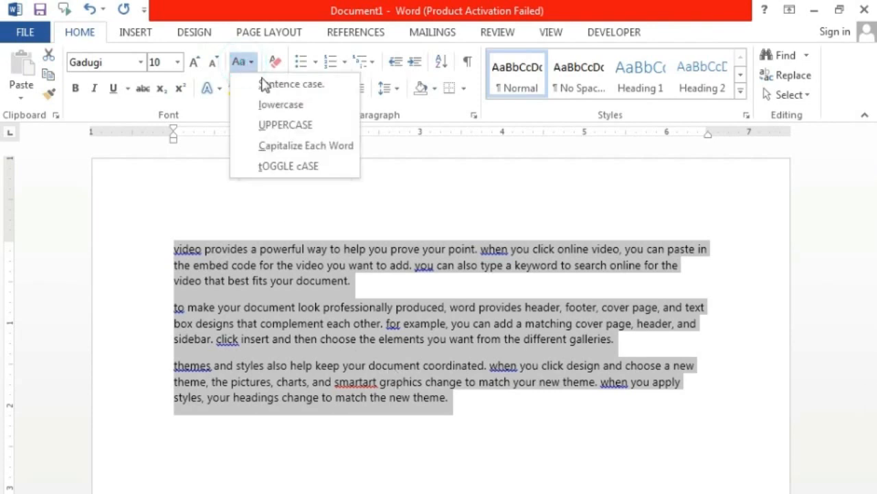
{"action": "left_click", "coordinate": [322, 88]}
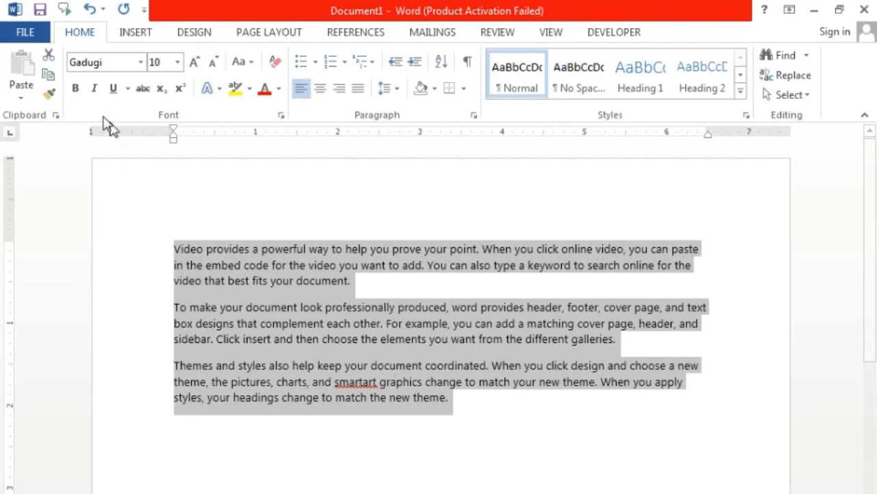
Try bold, italic and underline in turn on the selected paragraphs, removing each format again.
{"action": "left_click", "coordinate": [75, 88]}
{"action": "left_click", "coordinate": [76, 88]}
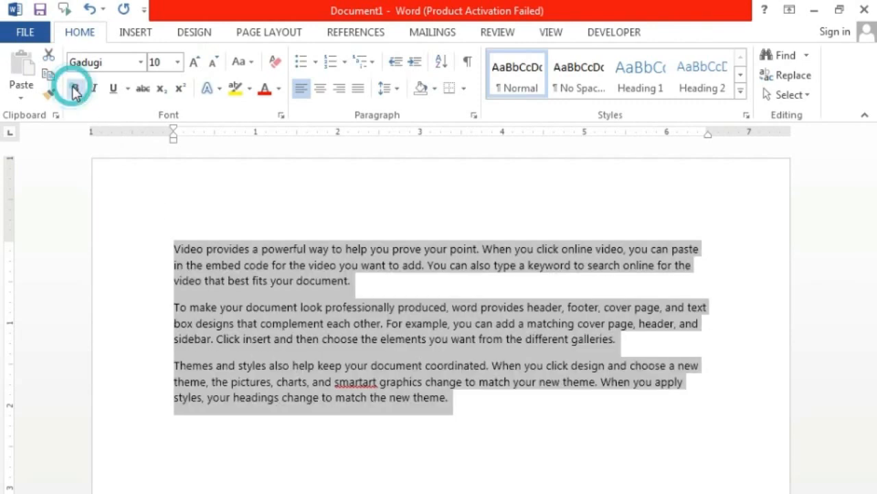
{"action": "left_click", "coordinate": [95, 88]}
{"action": "left_click", "coordinate": [96, 89]}
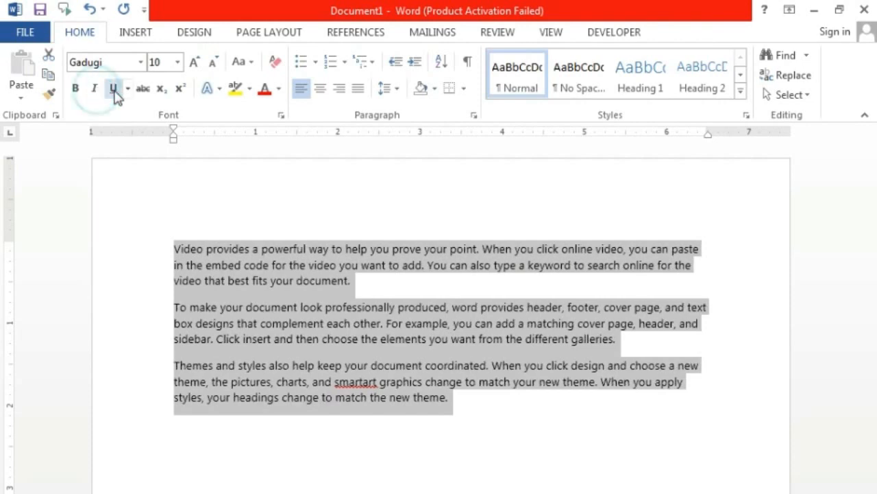
{"action": "left_click", "coordinate": [114, 88]}
{"action": "left_click", "coordinate": [113, 89]}
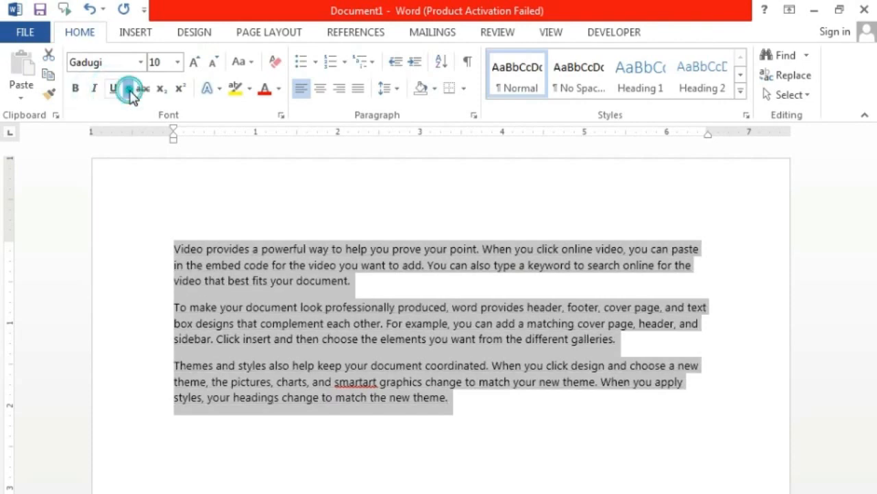
Underline the selected paragraphs using the dark red standard underline color.
{"action": "left_click", "coordinate": [127, 89]}
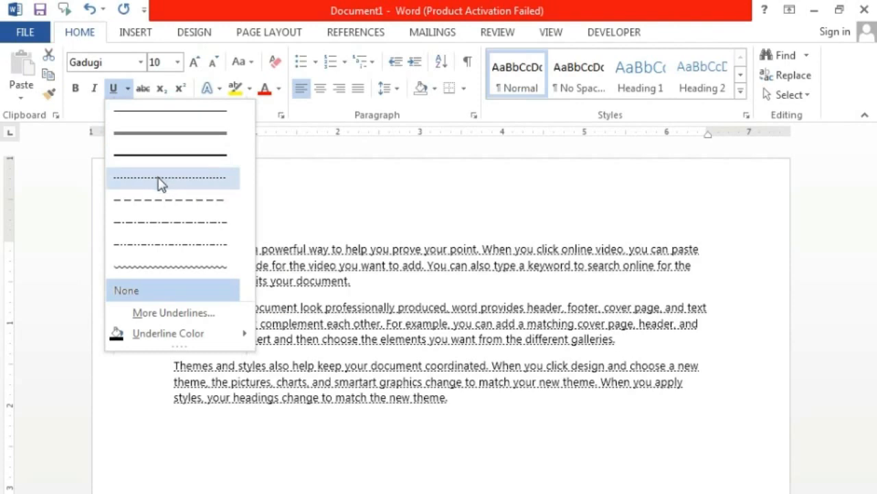
{"action": "mouse_move", "coordinate": [170, 337]}
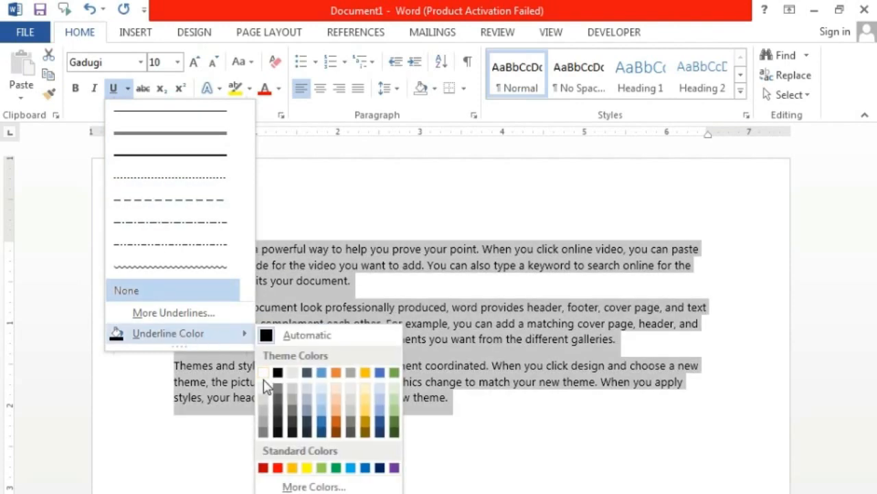
{"action": "left_click", "coordinate": [265, 469]}
{"action": "left_click", "coordinate": [480, 432]}
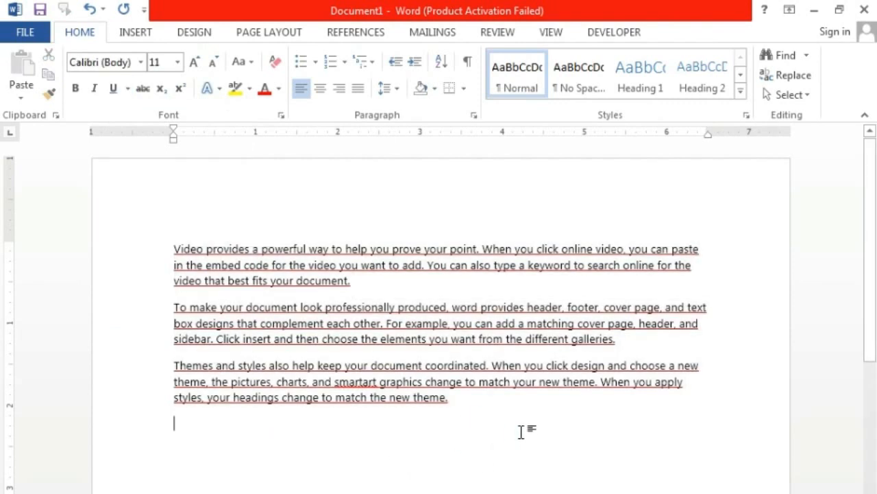
Reselect the three paragraphs and toggle their red underline off, on and off again.
{"action": "left_click_drag", "start_coordinate": [490, 403], "coordinate": [172, 250]}
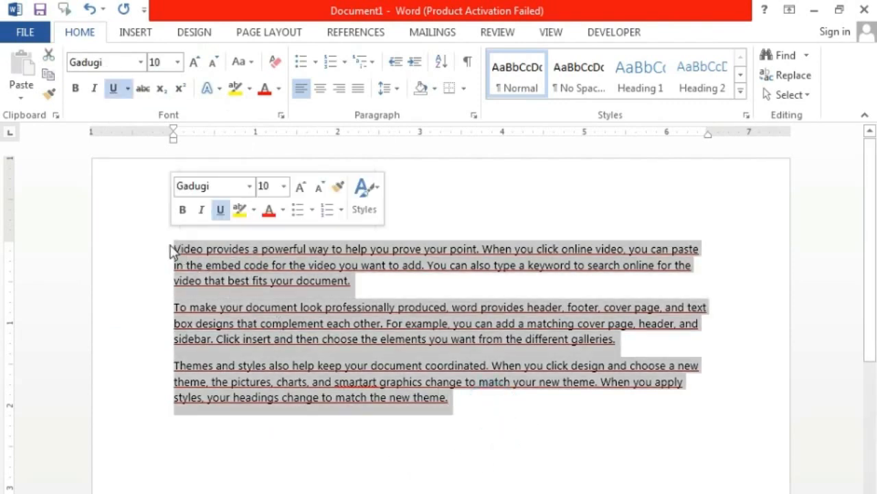
{"action": "left_click", "coordinate": [115, 89]}
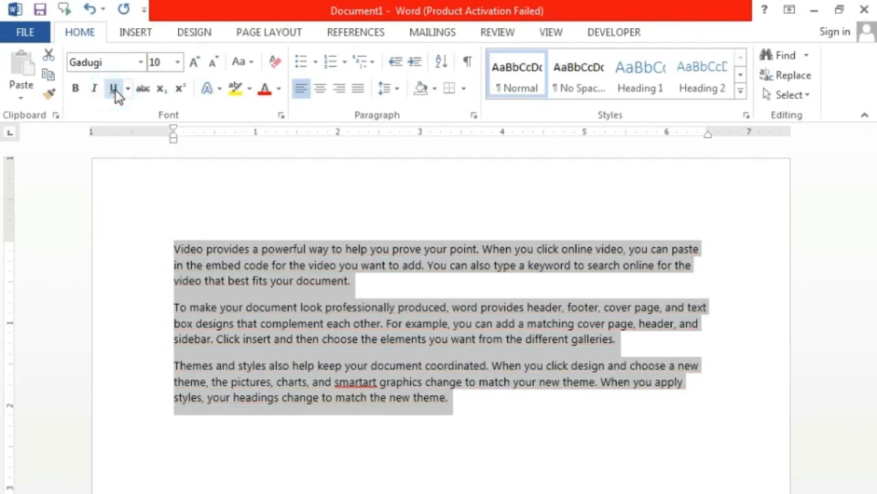
{"action": "left_click", "coordinate": [115, 89]}
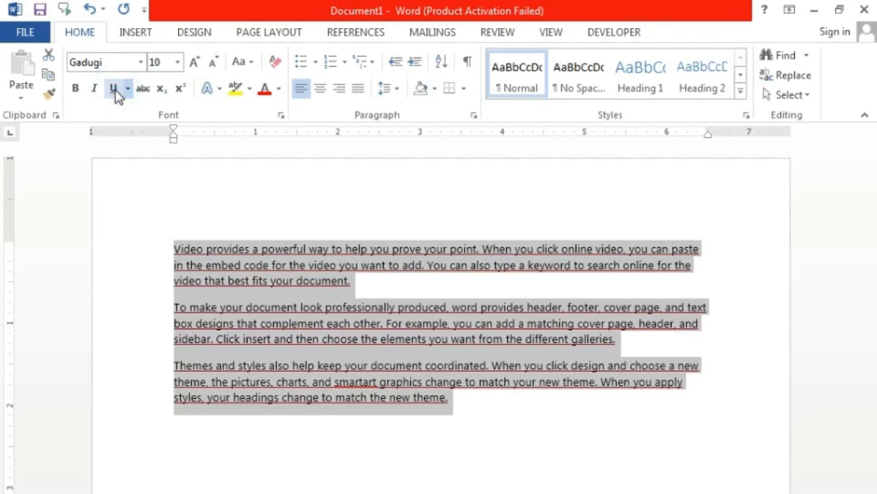
{"action": "left_click", "coordinate": [115, 89]}
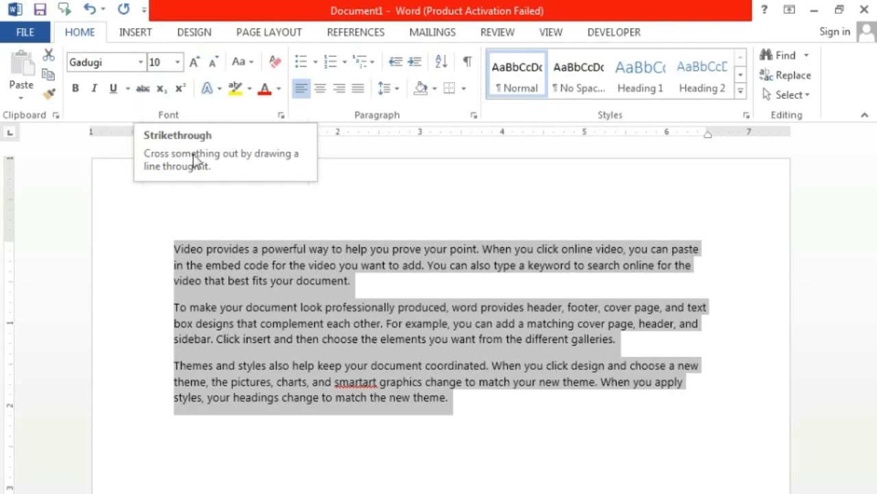
Apply strikethrough to the three paragraphs, and remove it from them again.
{"action": "left_click", "coordinate": [142, 88]}
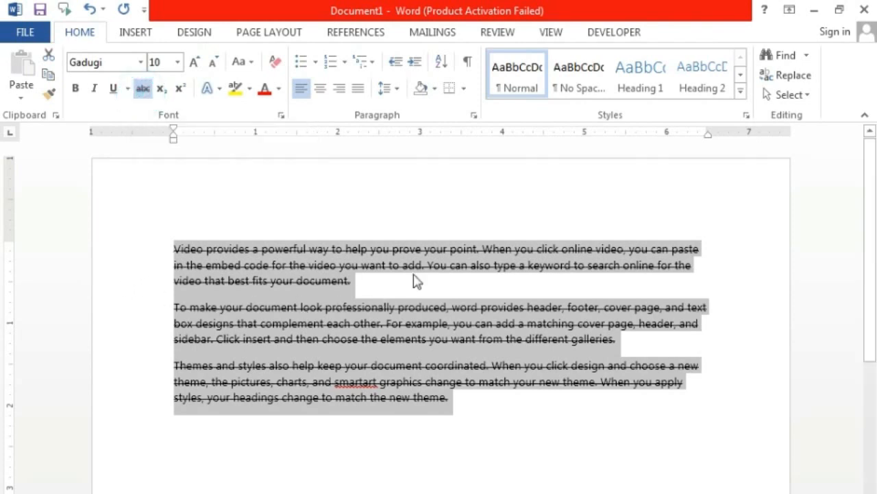
{"action": "left_click", "coordinate": [521, 324]}
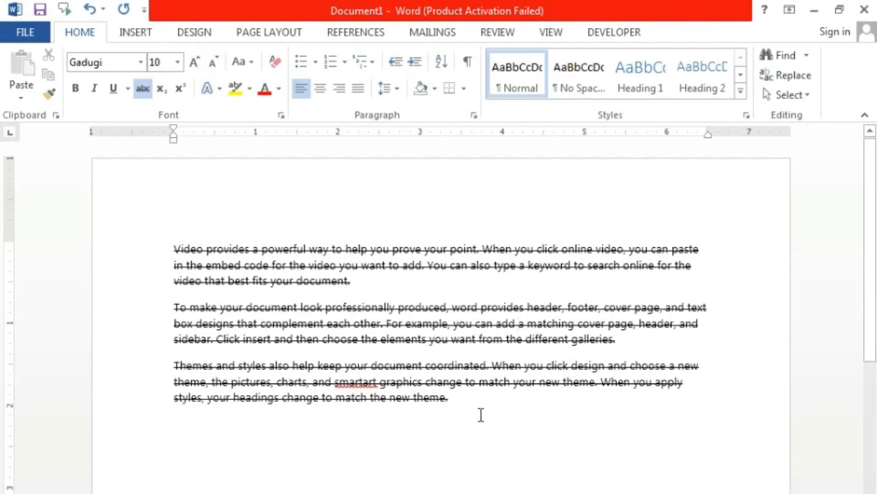
{"action": "left_click_drag", "start_coordinate": [466, 401], "coordinate": [176, 246]}
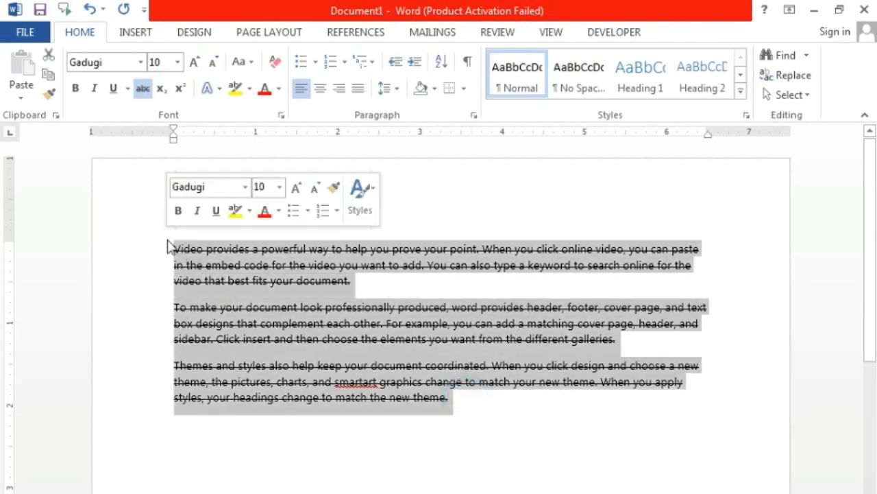
{"action": "left_click", "coordinate": [139, 91]}
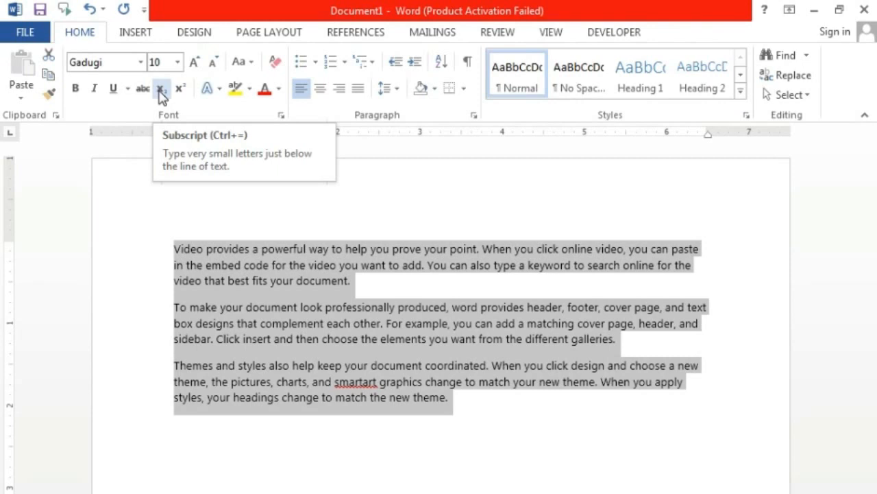
Try subscript and superscript in turn on the selected paragraphs, returning them to normal text each time.
{"action": "left_click", "coordinate": [159, 91]}
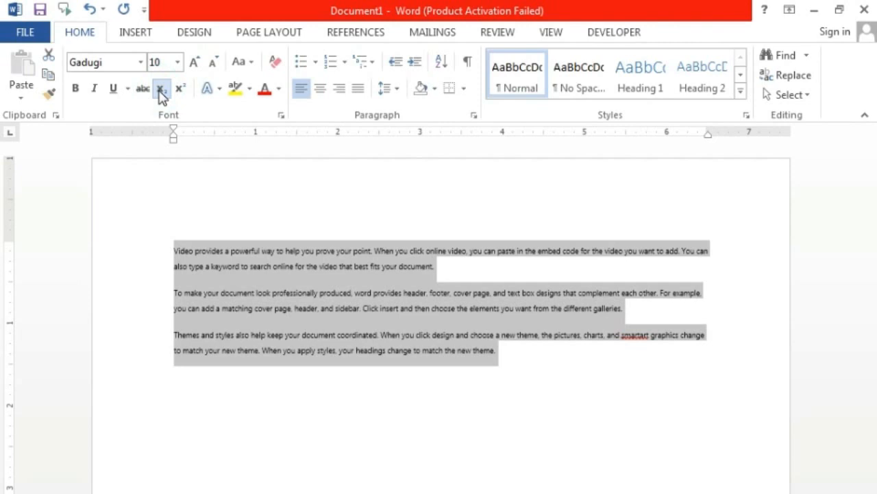
{"action": "left_click", "coordinate": [160, 91]}
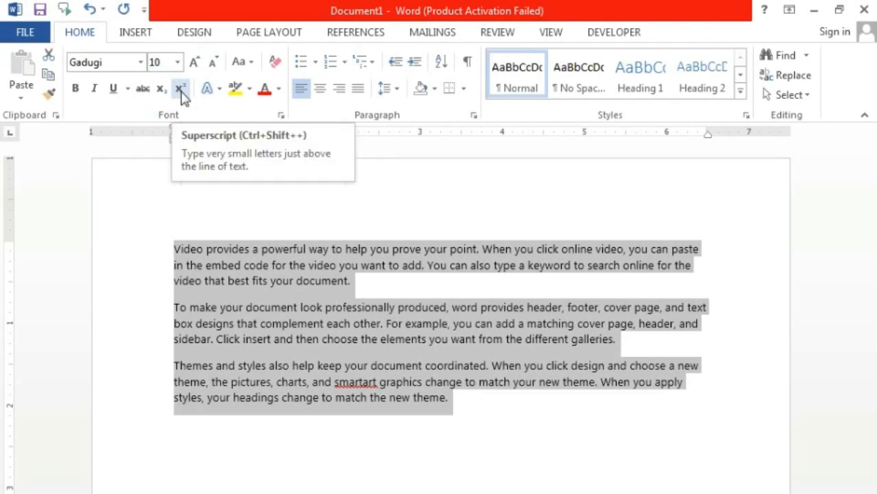
{"action": "left_click", "coordinate": [181, 93]}
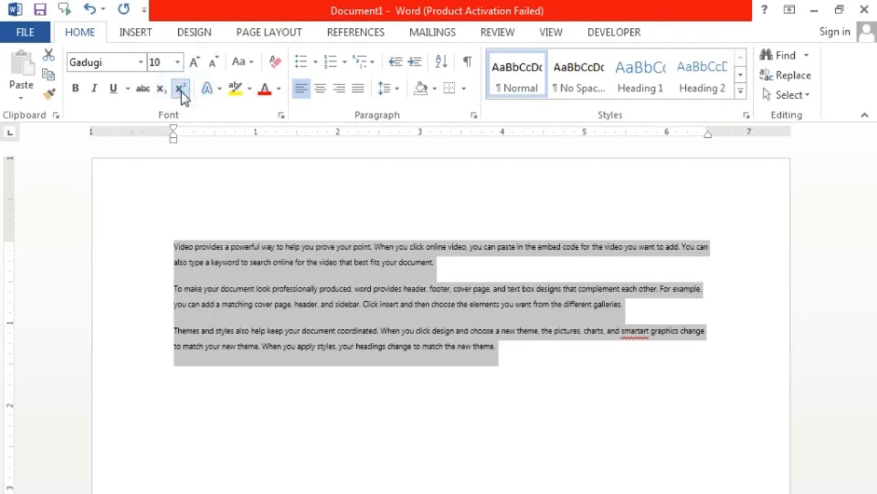
{"action": "left_click", "coordinate": [181, 90]}
Add a new line below the last paragraph containing the text X2.
{"action": "left_click", "coordinate": [492, 415]}
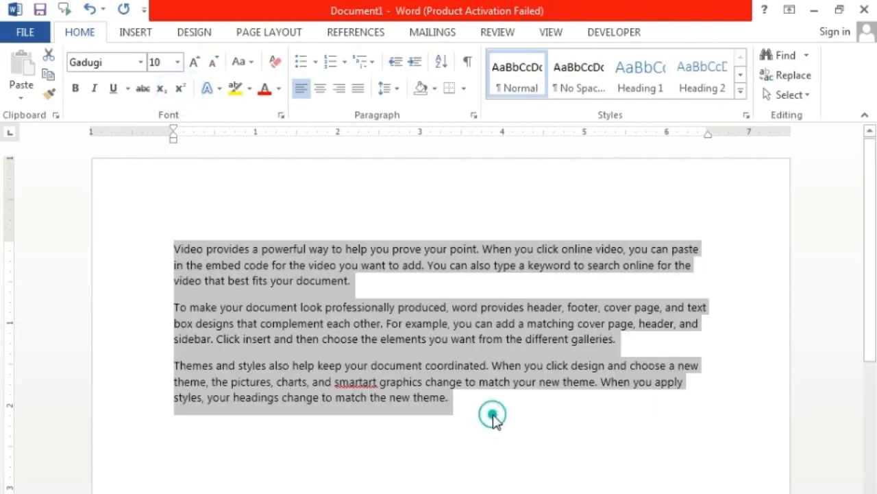
{"action": "key", "text": "Return"}
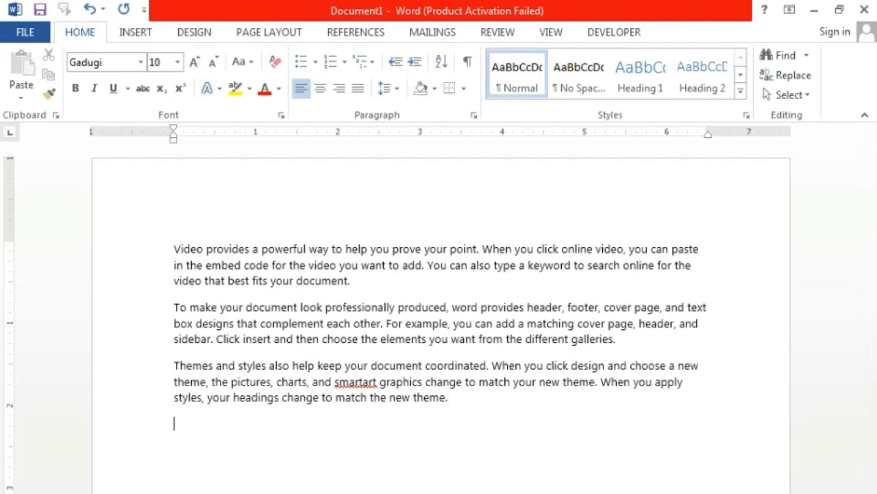
{"action": "type", "text": "x2"}
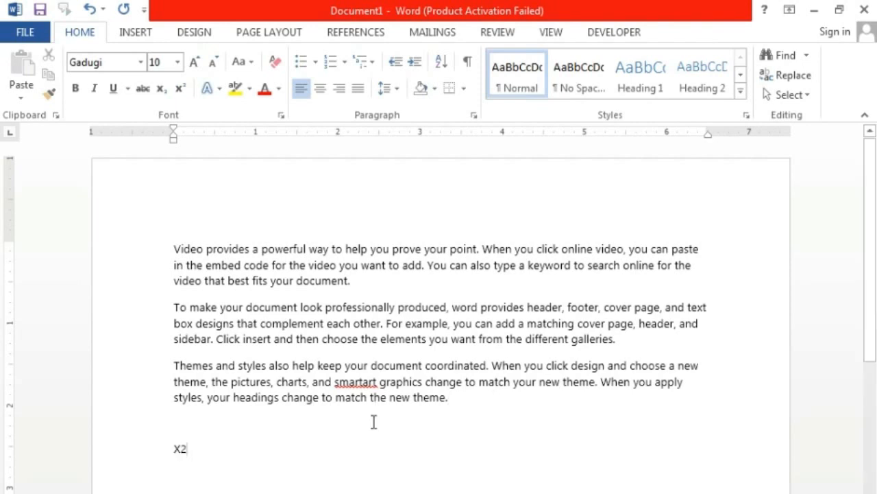
Format the 2 in X2 as superscript.
{"action": "left_click_drag", "start_coordinate": [187, 451], "coordinate": [181, 452]}
{"action": "left_click", "coordinate": [180, 89]}
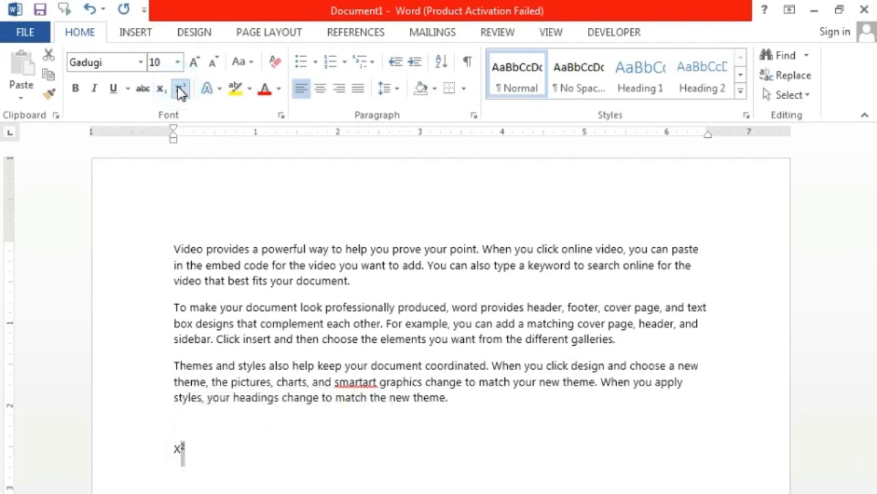
{"action": "left_click", "coordinate": [195, 455]}
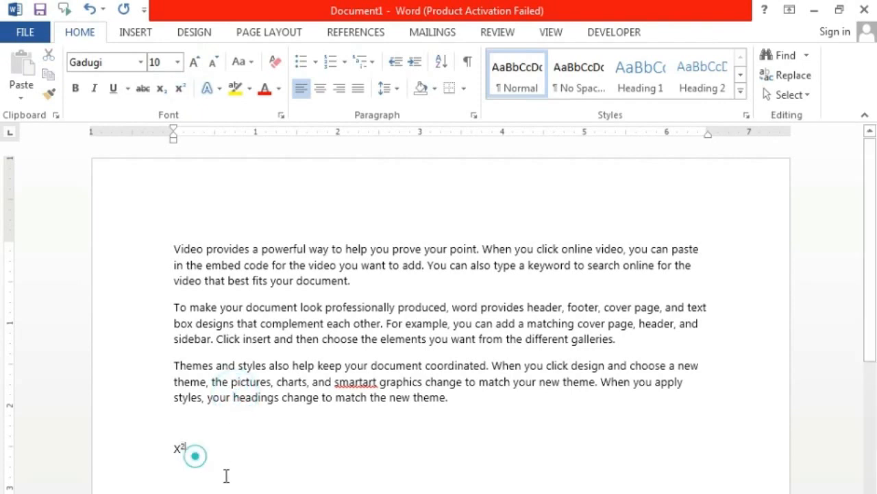
Switch the 2 after the X to subscript, and return it to normal text.
{"action": "left_click_drag", "start_coordinate": [196, 456], "coordinate": [184, 459]}
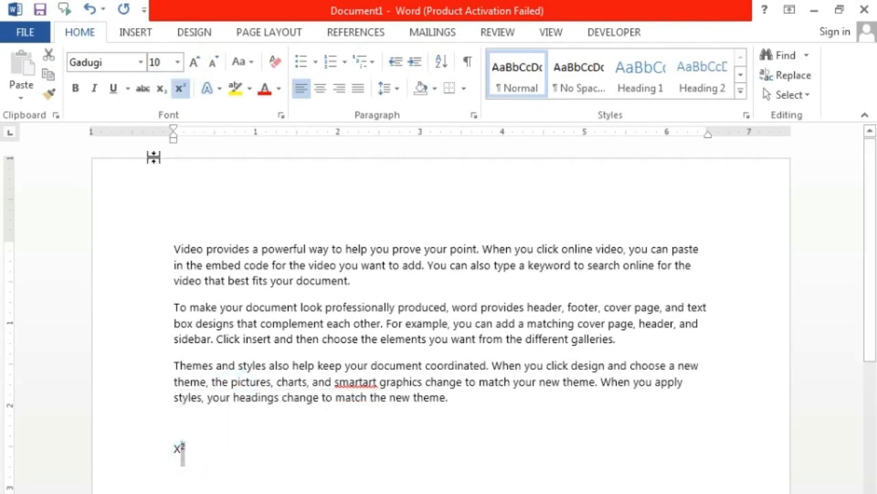
{"action": "left_click", "coordinate": [162, 89]}
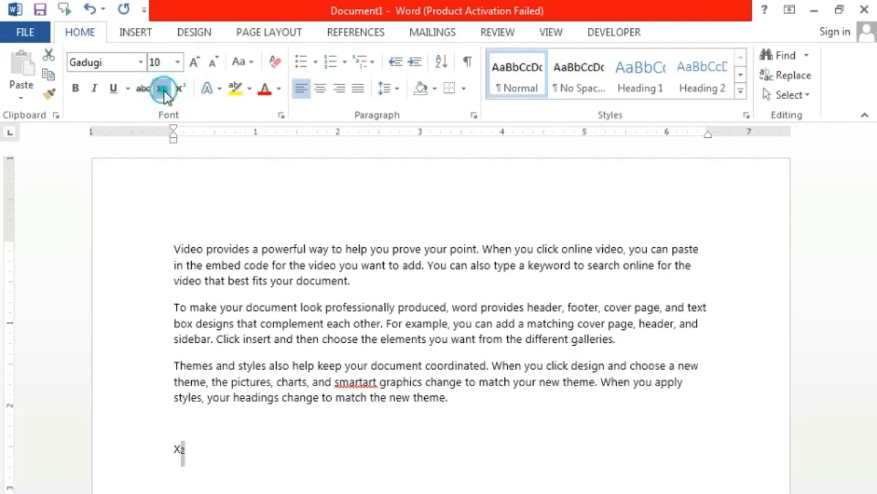
{"action": "left_click", "coordinate": [162, 89]}
{"action": "left_click", "coordinate": [205, 446]}
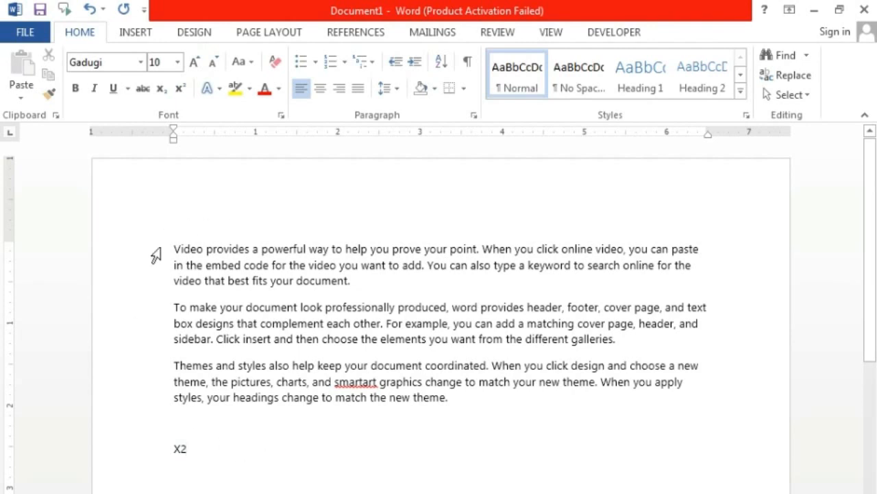
Preview the text effect presets on the three paragraphs, including Fill - Gray-25%, Background 2, Inner Shadow, without applying any.
{"action": "left_click_drag", "start_coordinate": [158, 255], "coordinate": [451, 407]}
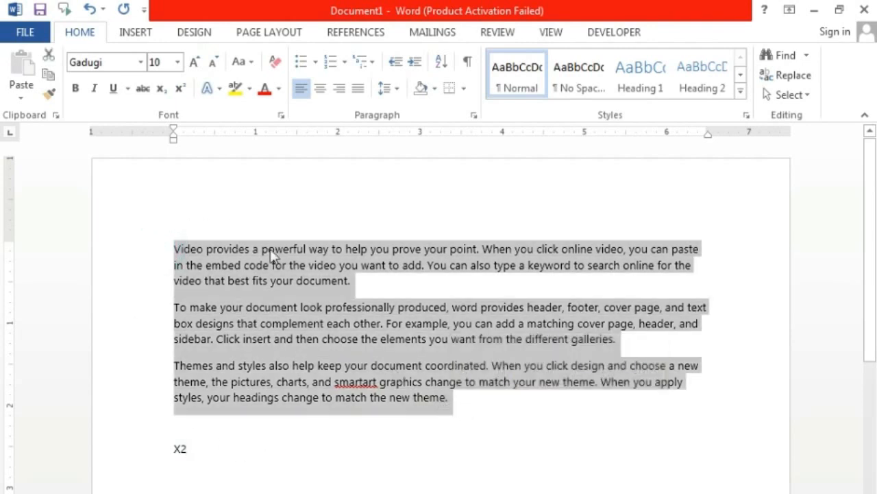
{"action": "left_click", "coordinate": [220, 91]}
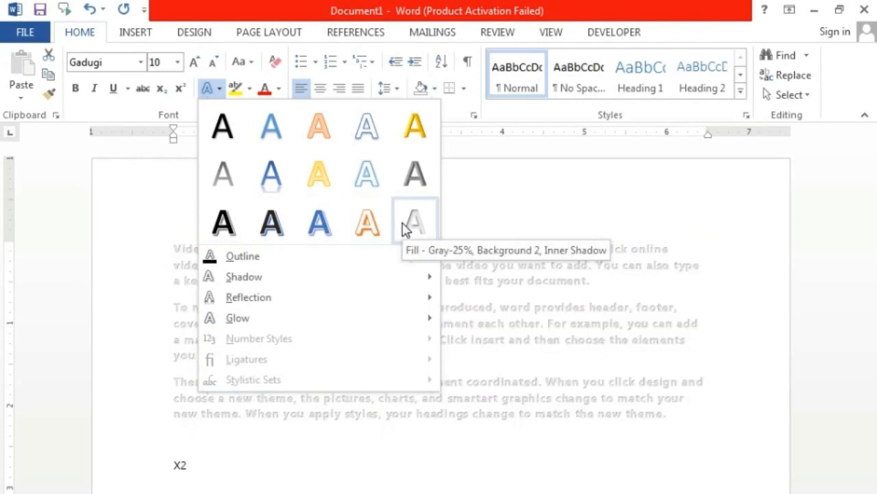
{"action": "left_click", "coordinate": [505, 186]}
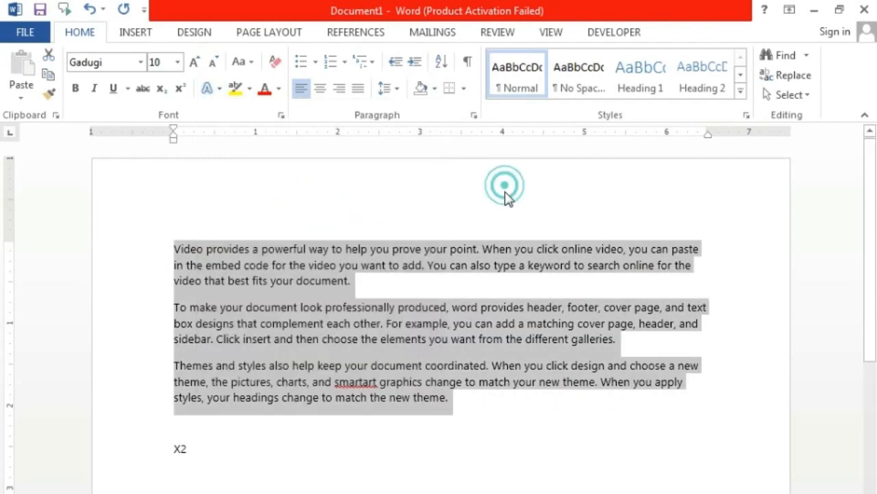
{"action": "left_click", "coordinate": [379, 283]}
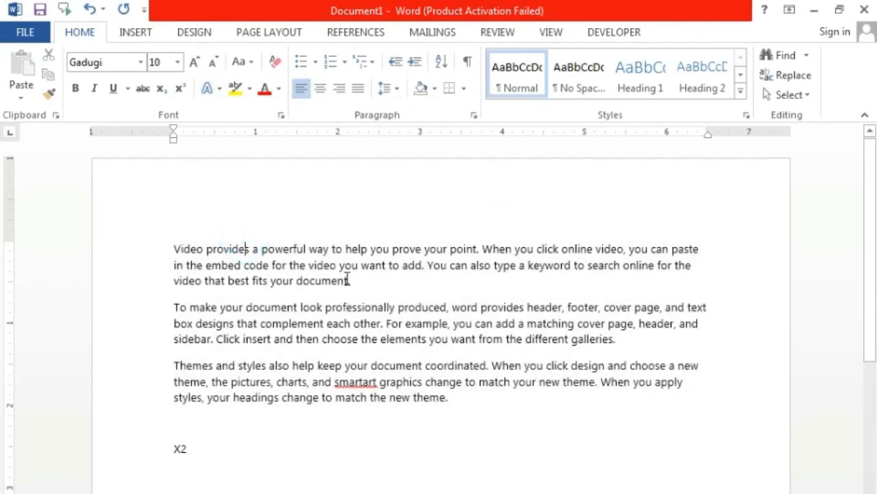
Move the "Video provides" paragraph below the "Themes and styles" paragraph by cutting and pasting it.
{"action": "left_click_drag", "start_coordinate": [357, 281], "coordinate": [174, 251]}
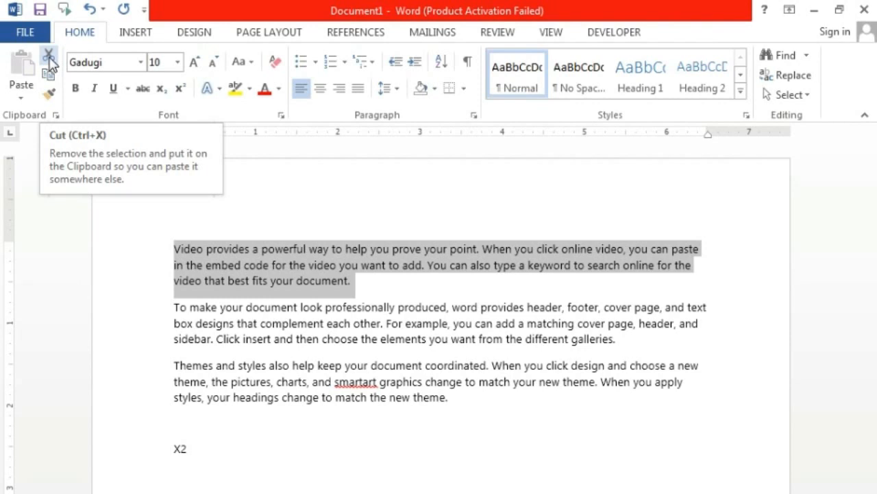
{"action": "left_click", "coordinate": [50, 62]}
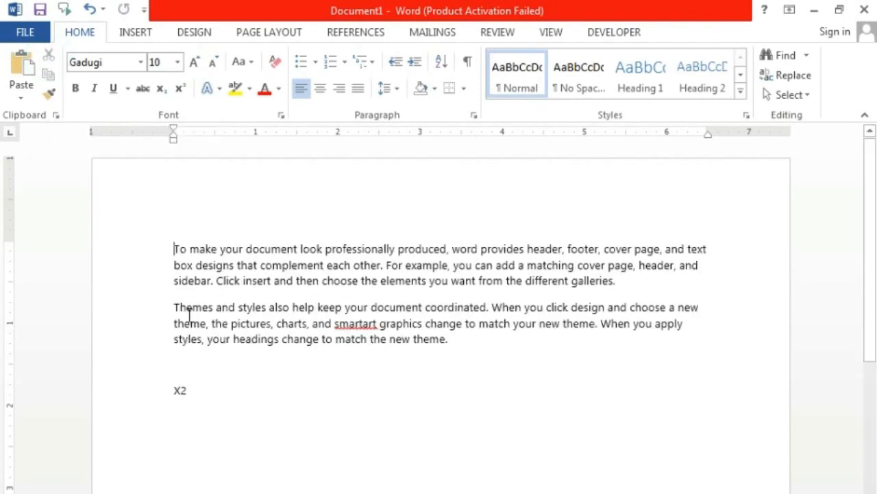
{"action": "left_click", "coordinate": [200, 376]}
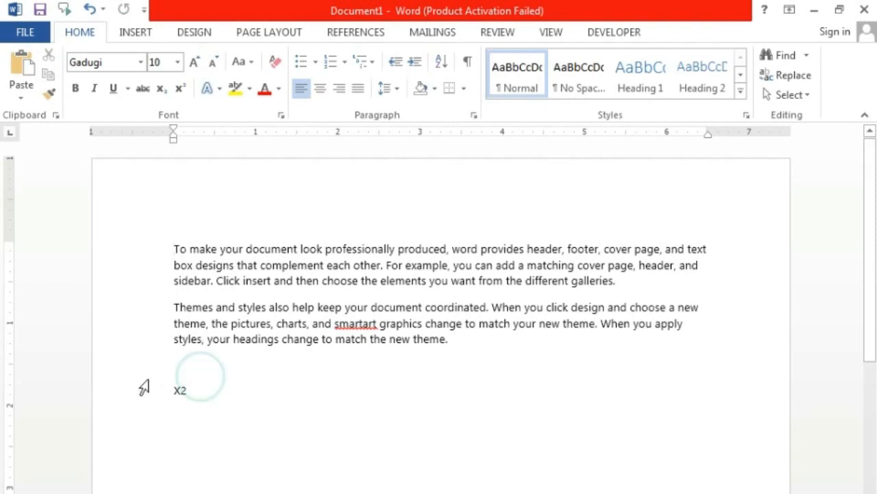
{"action": "left_click", "coordinate": [21, 67]}
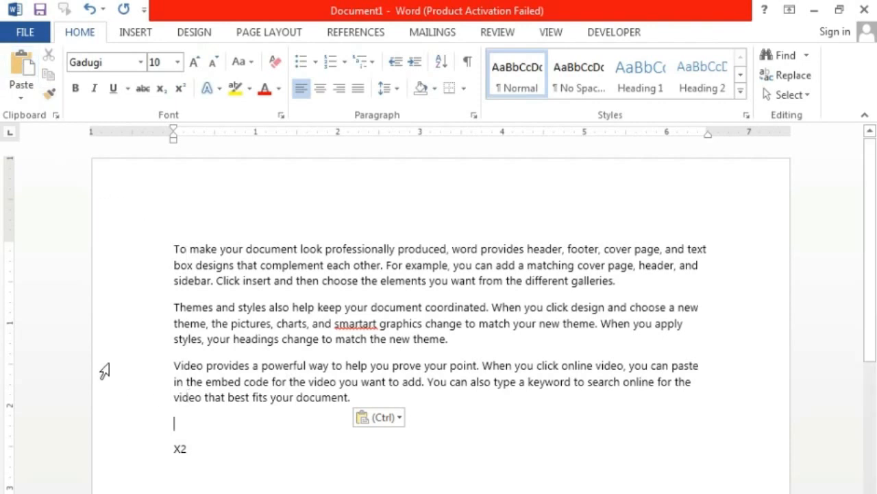
Copy the "To make your document" paragraph and paste the copy below the "Video provides" paragraph.
{"action": "left_click_drag", "start_coordinate": [175, 249], "coordinate": [646, 286]}
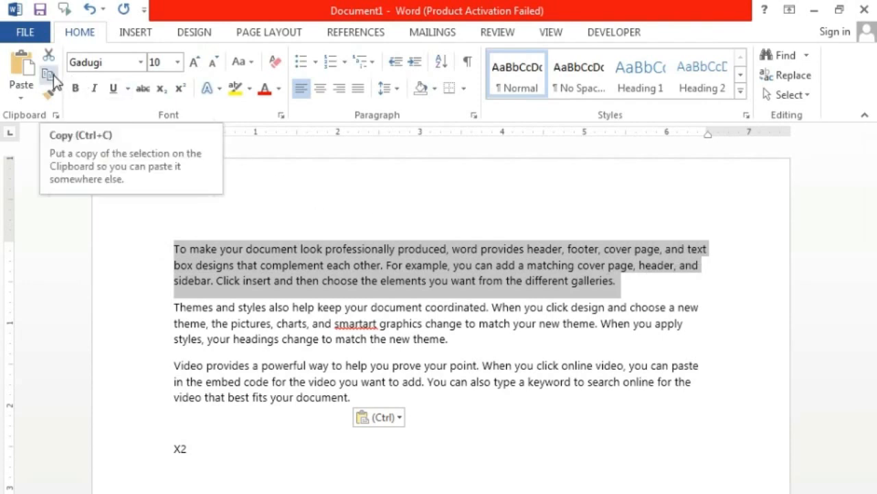
{"action": "left_click", "coordinate": [51, 78]}
{"action": "left_click", "coordinate": [172, 427]}
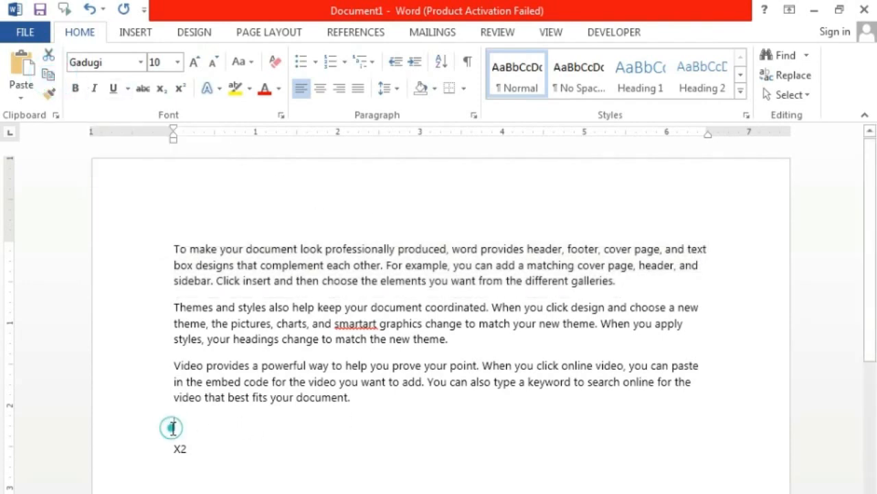
{"action": "left_click", "coordinate": [23, 69]}
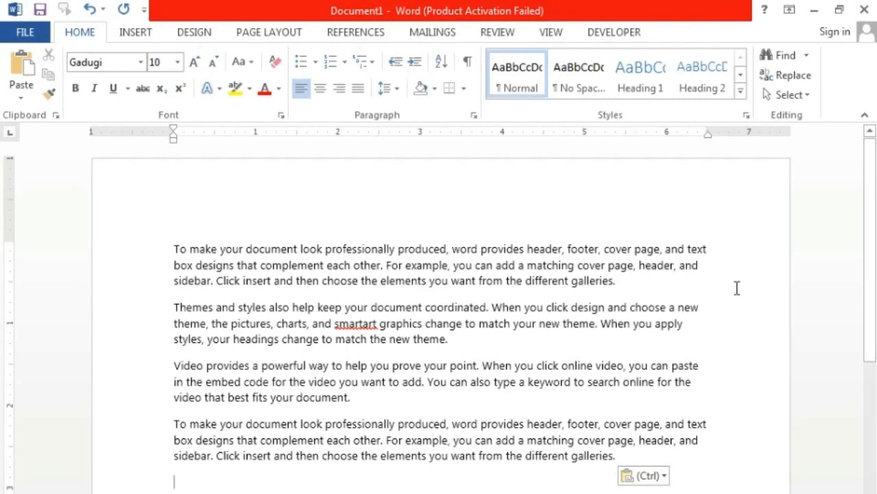
Make the first paragraph bold, italic and underlined.
{"action": "left_click_drag", "start_coordinate": [644, 280], "coordinate": [175, 256]}
{"action": "left_click", "coordinate": [75, 87]}
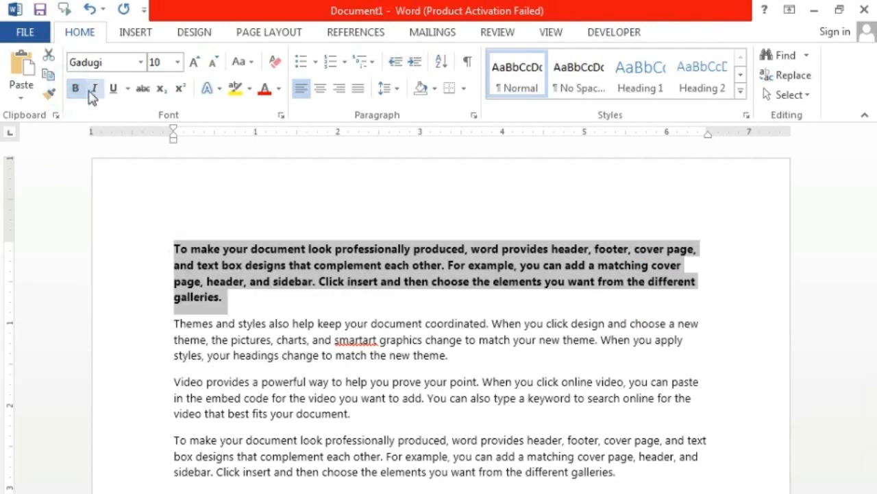
{"action": "left_click", "coordinate": [94, 88]}
{"action": "left_click", "coordinate": [113, 88]}
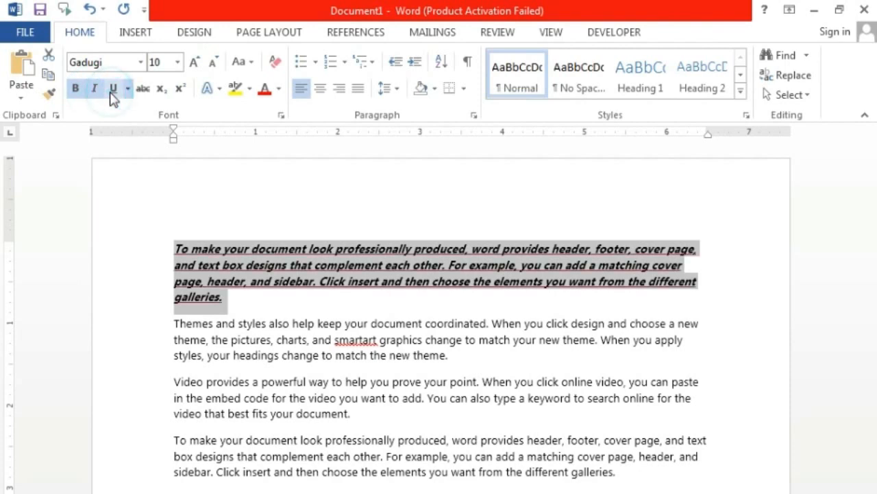
Set the first paragraph's font to Verdana and its font color to the standard red.
{"action": "left_click", "coordinate": [140, 62]}
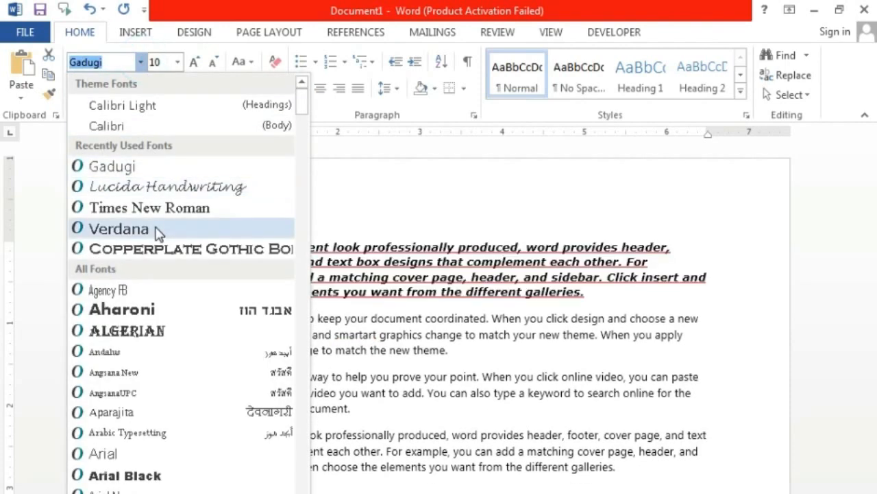
{"action": "left_click", "coordinate": [158, 230]}
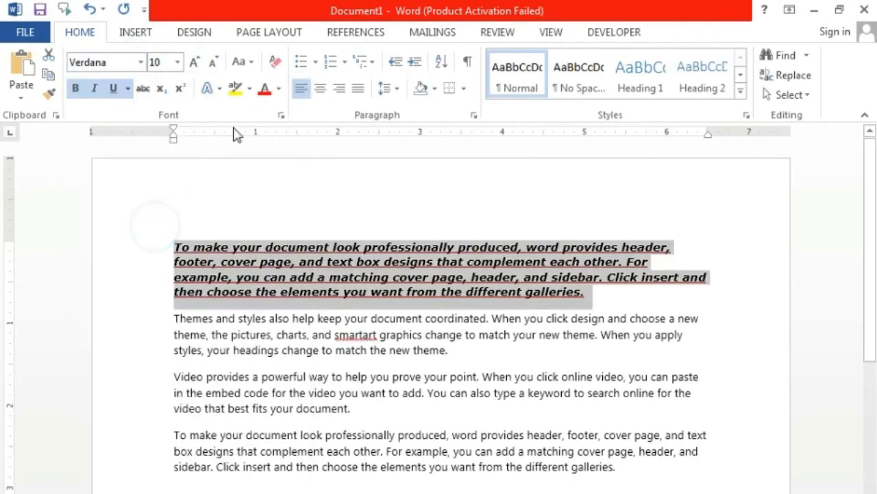
{"action": "left_click", "coordinate": [279, 89]}
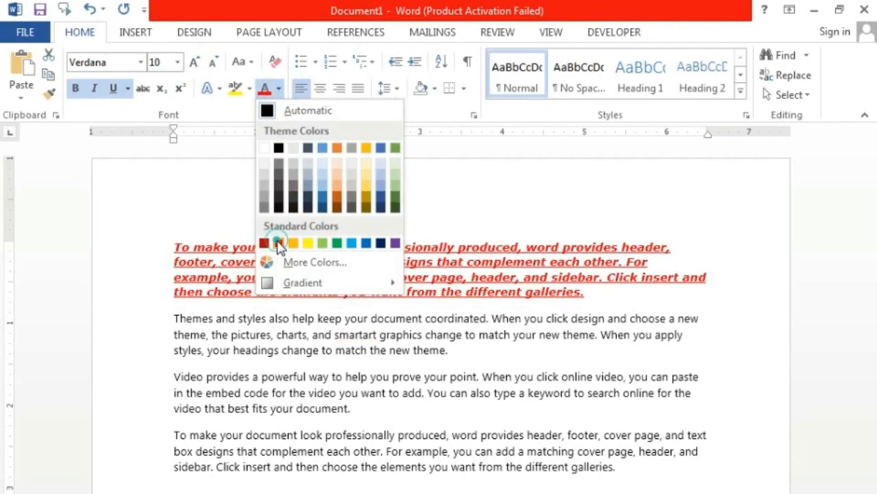
{"action": "left_click", "coordinate": [278, 242]}
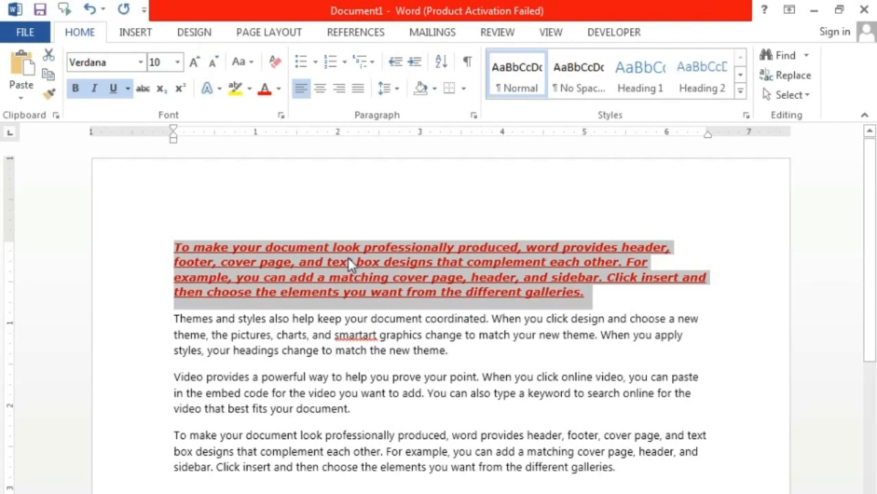
{"action": "left_click", "coordinate": [293, 263]}
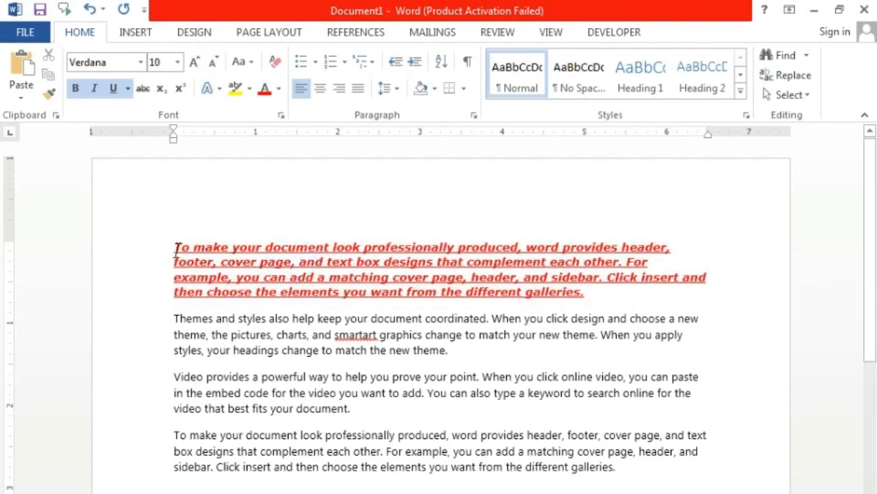
Copy the first paragraph's formatting to the "Video provides" paragraph with Format Painter.
{"action": "left_click_drag", "start_coordinate": [173, 248], "coordinate": [728, 301]}
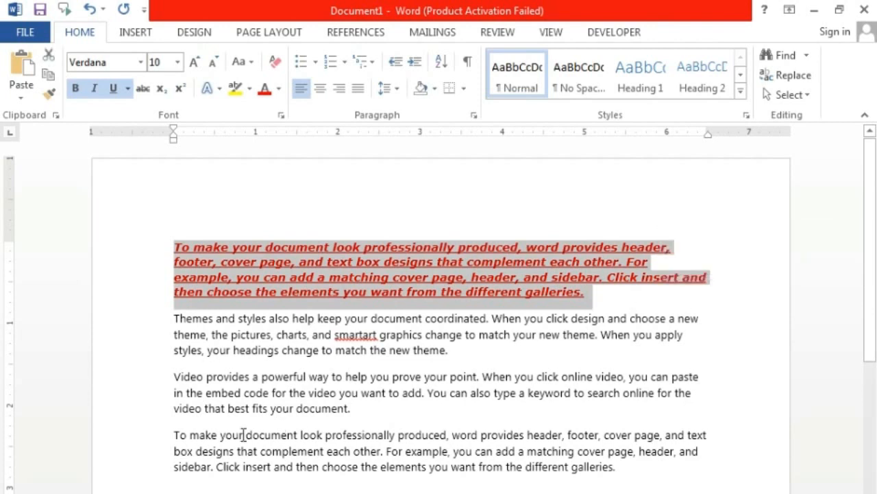
{"action": "left_click", "coordinate": [221, 392]}
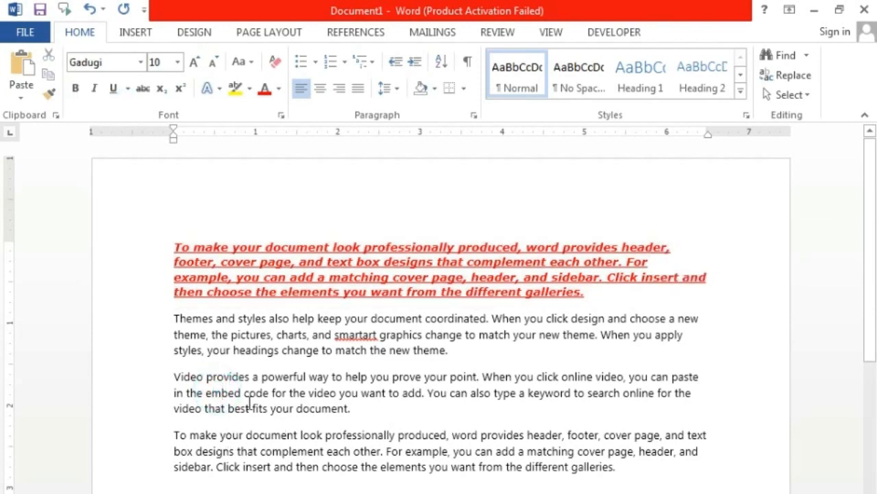
{"action": "left_click_drag", "start_coordinate": [164, 247], "coordinate": [678, 293]}
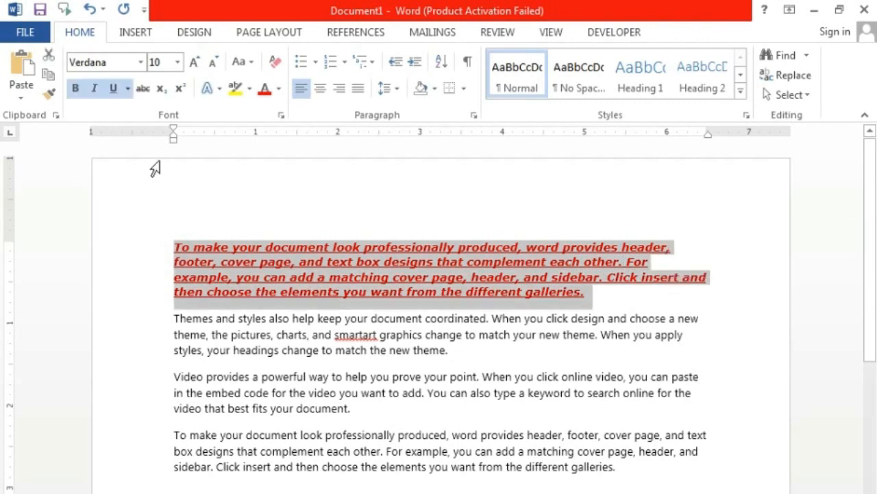
{"action": "left_click", "coordinate": [51, 98]}
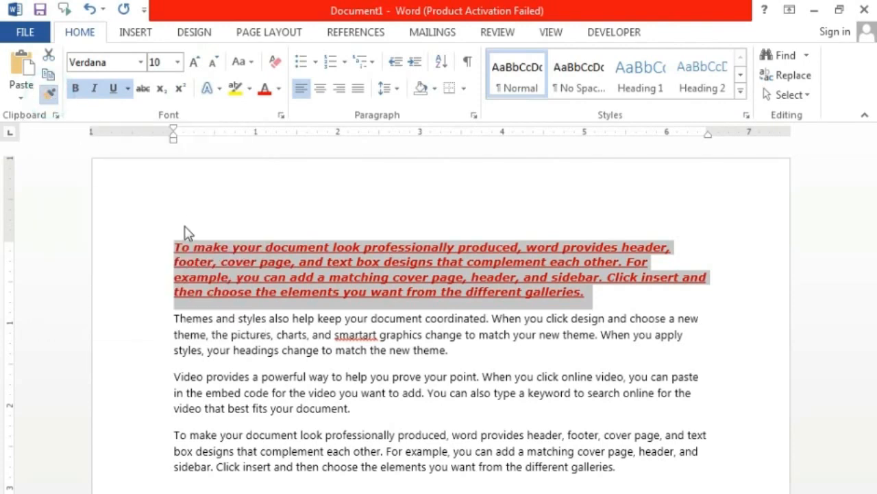
{"action": "left_click_drag", "start_coordinate": [170, 376], "coordinate": [378, 410]}
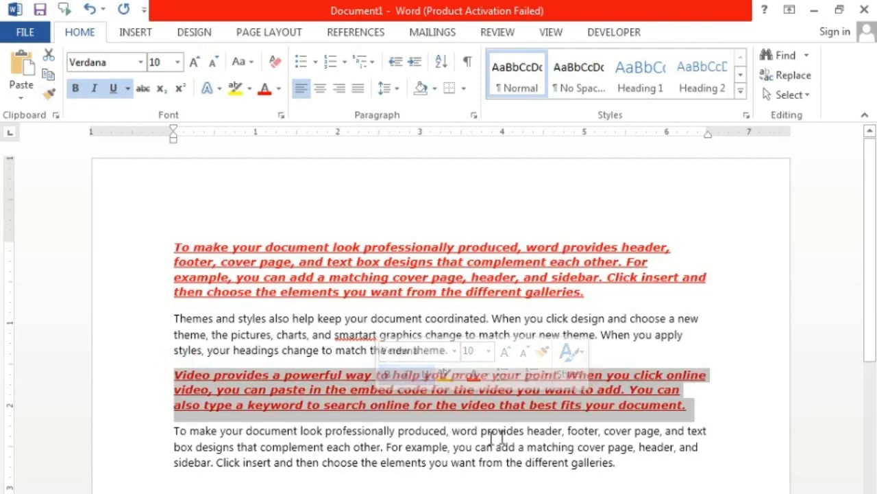
{"action": "left_click", "coordinate": [650, 393]}
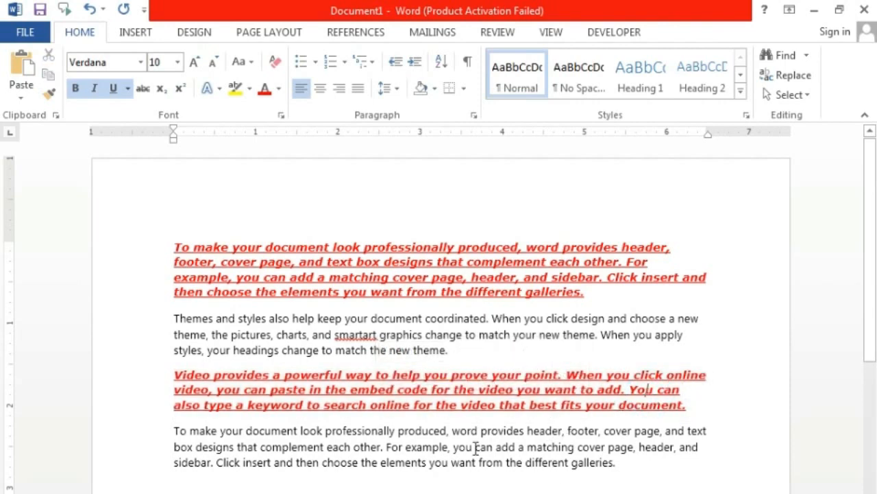
{"action": "triple_click", "coordinate": [174, 373]}
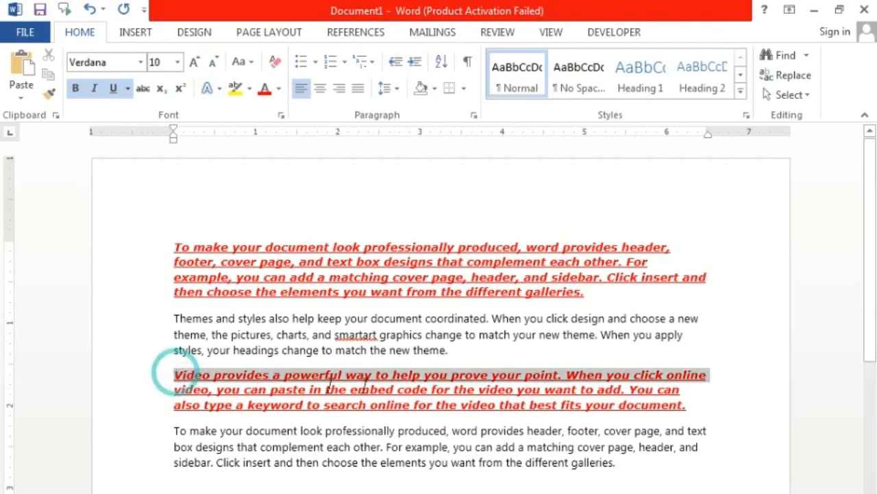
{"action": "left_click", "coordinate": [504, 390]}
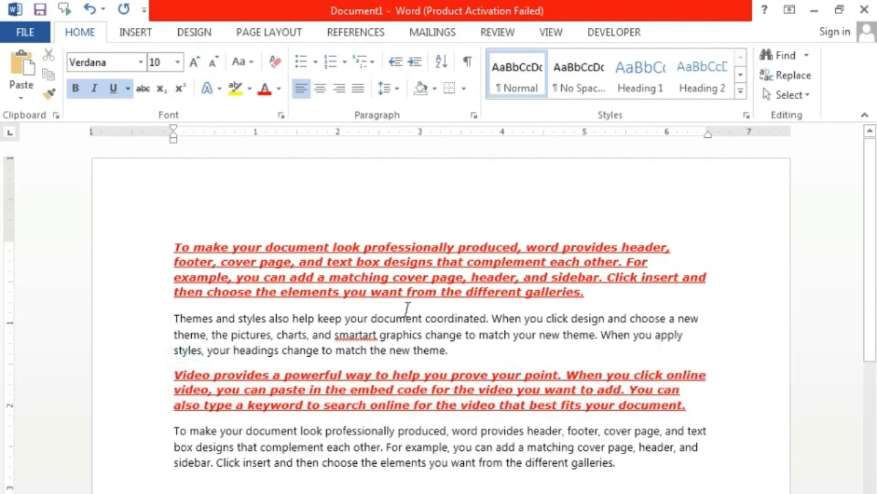
{"action": "left_click", "coordinate": [405, 262]}
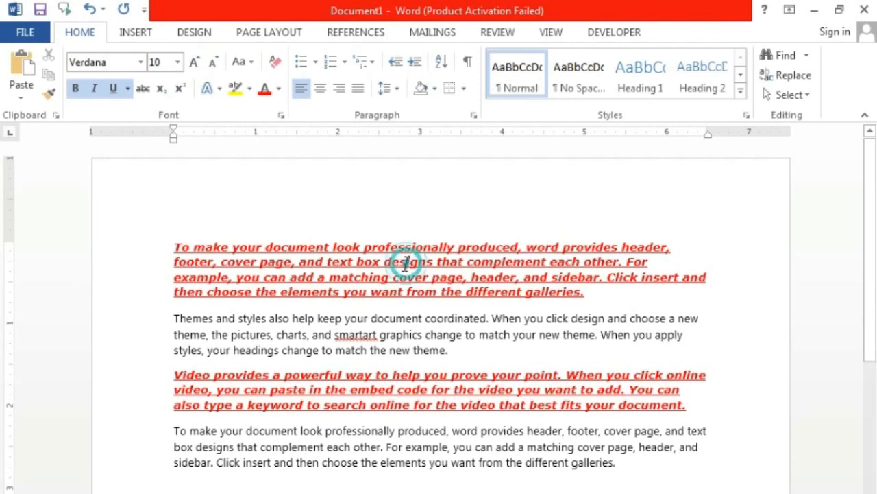
{"action": "left_click", "coordinate": [365, 388]}
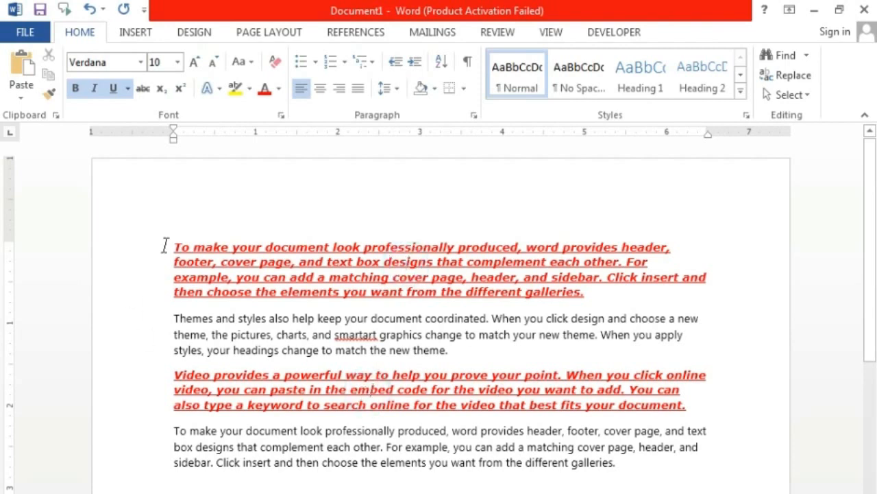
Apply the first paragraph's formatting to the repeated "To make your document" paragraph using Format Painter.
{"action": "left_click_drag", "start_coordinate": [165, 245], "coordinate": [164, 313]}
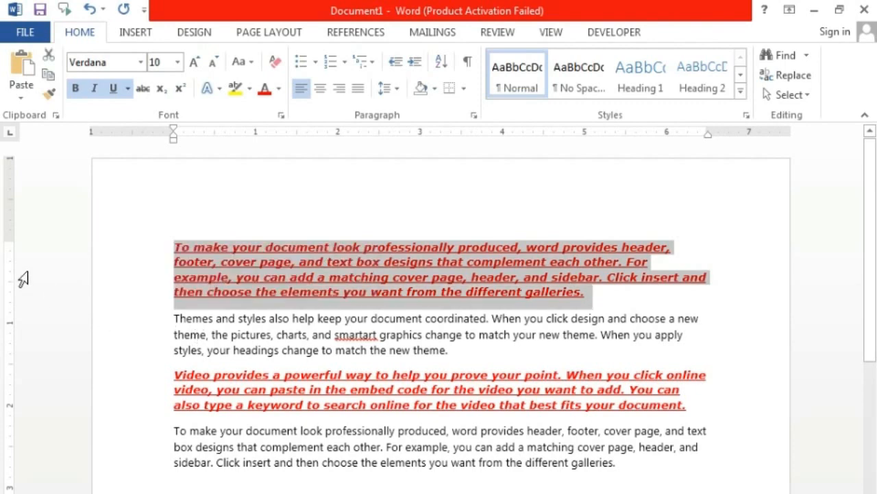
{"action": "left_click", "coordinate": [48, 93]}
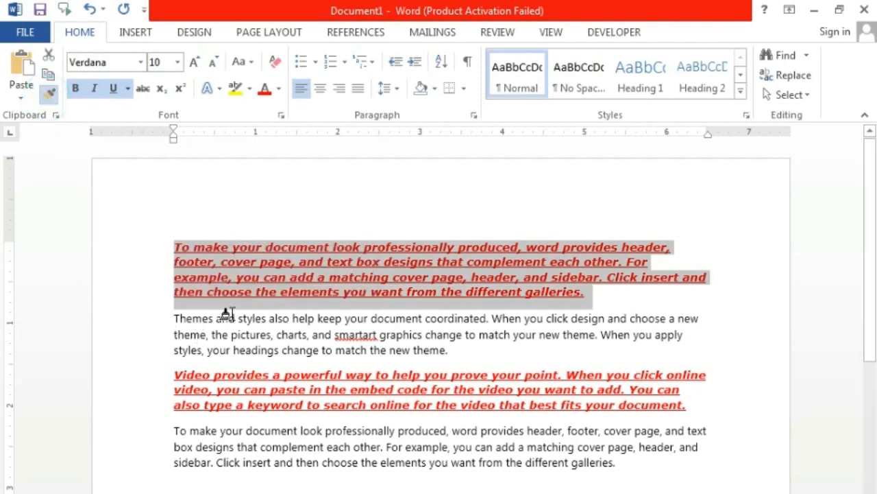
{"action": "left_click_drag", "start_coordinate": [158, 430], "coordinate": [159, 473]}
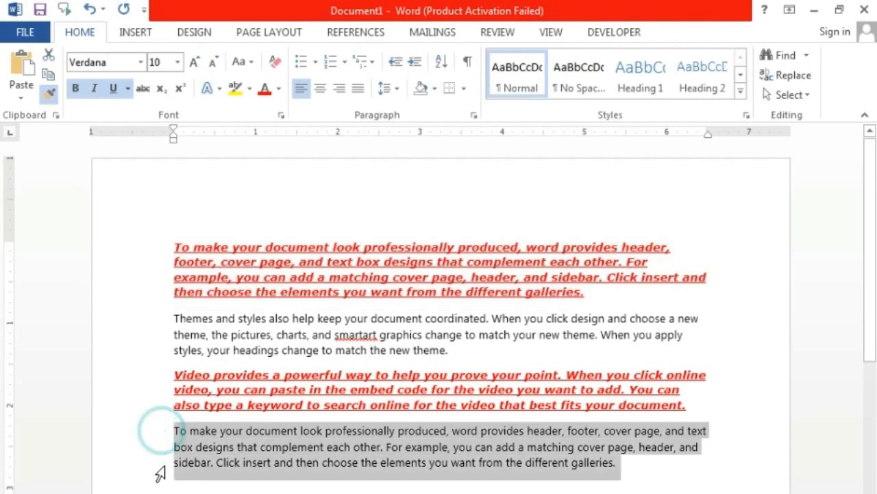
{"action": "left_click", "coordinate": [442, 453]}
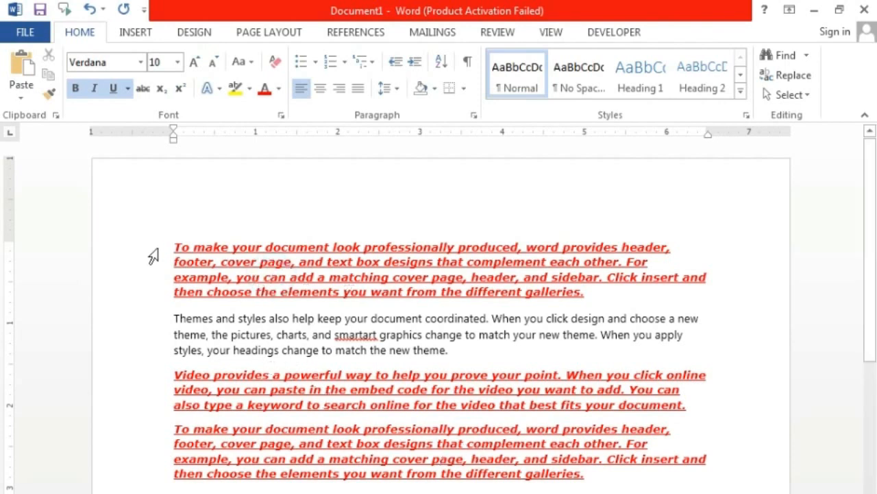
Clear all formatting from the four paragraphs.
{"action": "left_click_drag", "start_coordinate": [152, 257], "coordinate": [302, 491]}
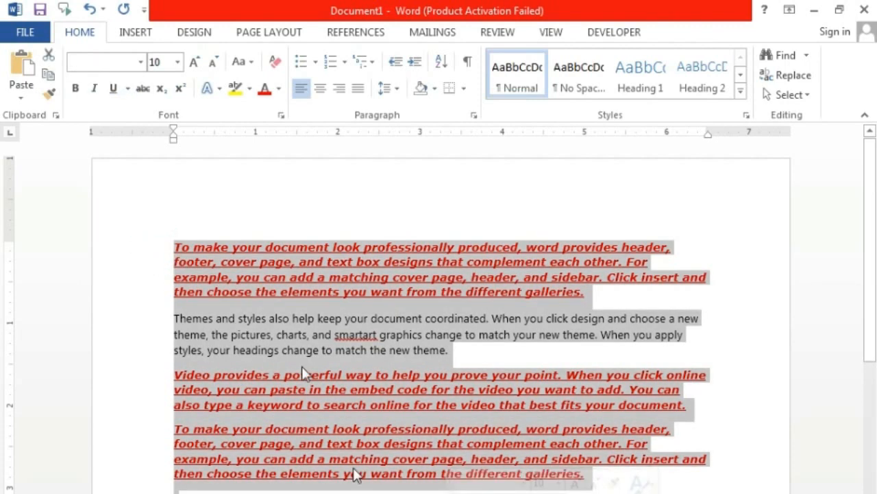
{"action": "left_click", "coordinate": [277, 64]}
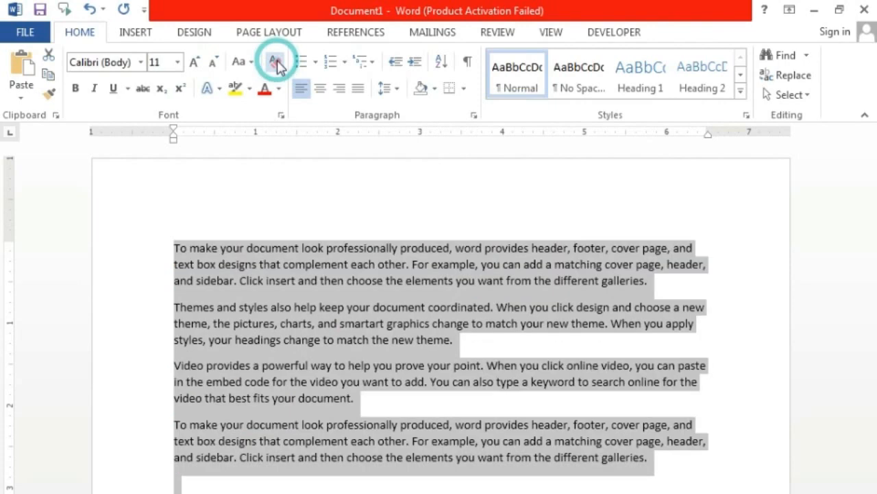
{"action": "left_click", "coordinate": [387, 322]}
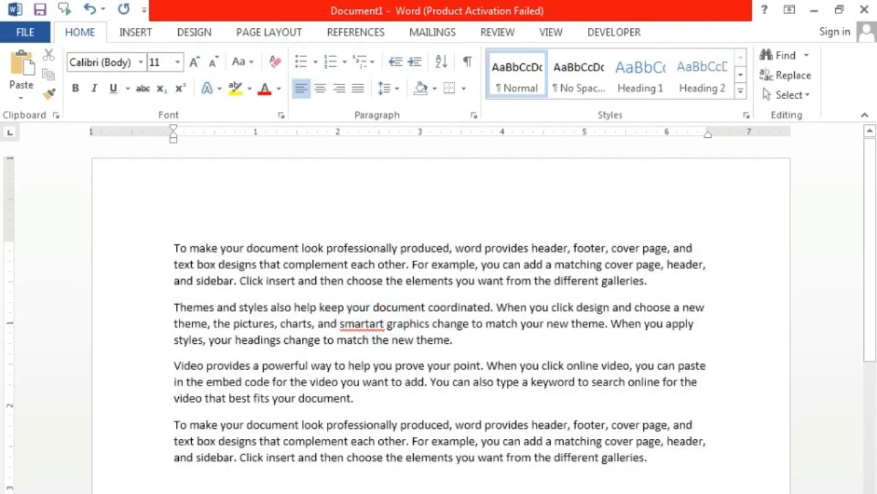
Highlight the second paragraph, which starts with "Themes and styles", in yellow.
{"action": "right_click", "coordinate": [161, 492]}
{"action": "left_click", "coordinate": [186, 491]}
{"action": "double_click", "coordinate": [152, 312]}
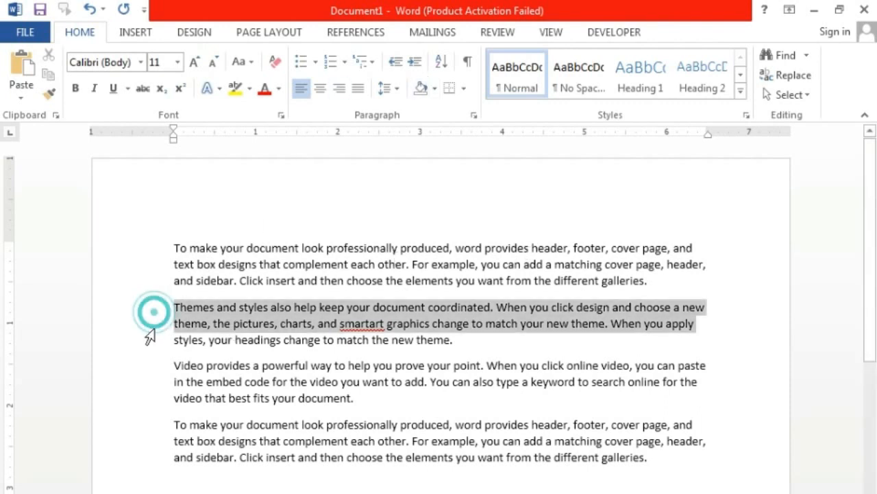
{"action": "left_click", "coordinate": [248, 90]}
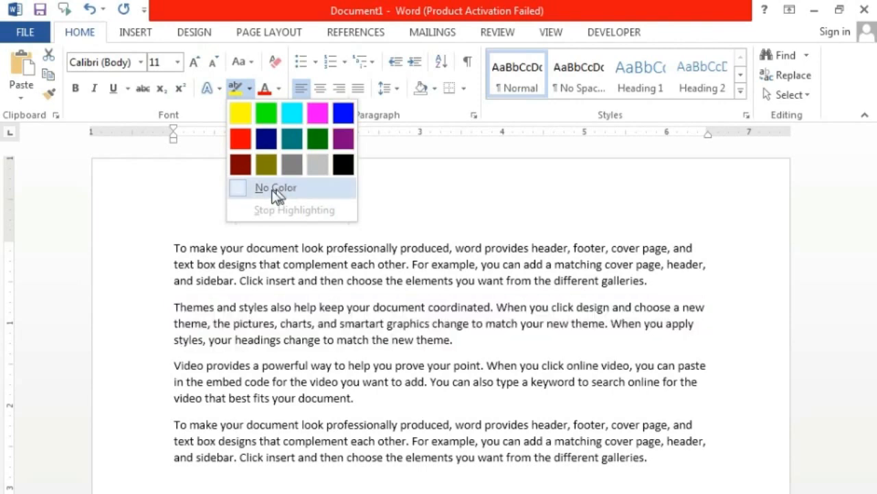
{"action": "left_click", "coordinate": [240, 112]}
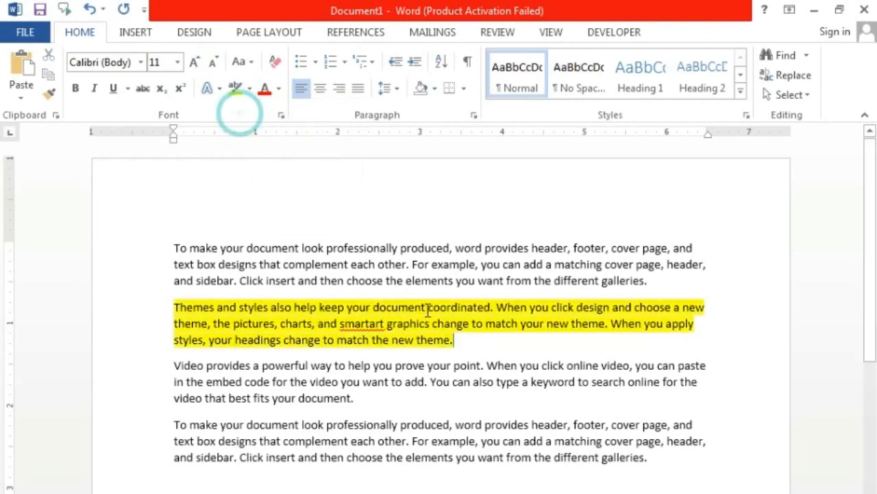
{"action": "left_click", "coordinate": [673, 463]}
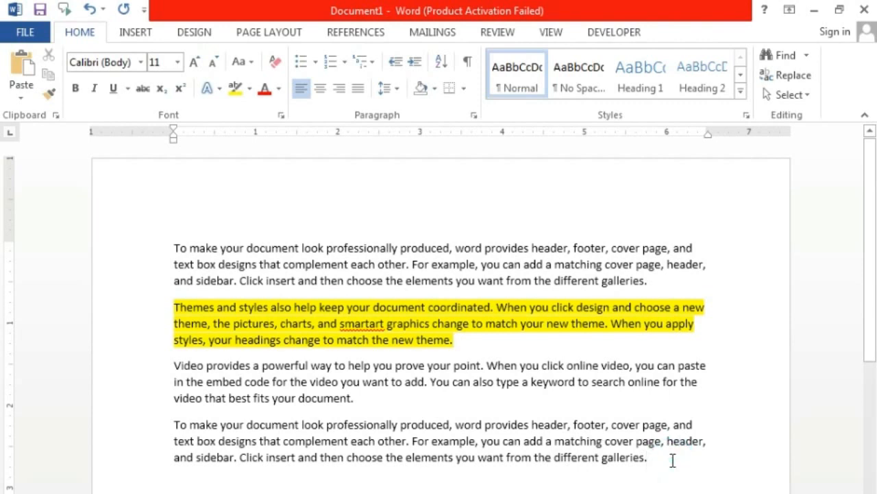
Select all four paragraphs and set their font color to the standard light blue.
{"action": "mouse_move", "coordinate": [659, 460]}
{"action": "left_mouse_down"}
{"action": "mouse_move", "coordinate": [554, 458]}
{"action": "mouse_move", "coordinate": [366, 428]}
{"action": "mouse_move", "coordinate": [217, 390]}
{"action": "mouse_move", "coordinate": [163, 338]}
{"action": "mouse_move", "coordinate": [137, 244]}
{"action": "mouse_move", "coordinate": [537, 402]}
{"action": "mouse_move", "coordinate": [646, 461]}
{"action": "left_mouse_up"}
{"action": "left_click", "coordinate": [455, 424]}
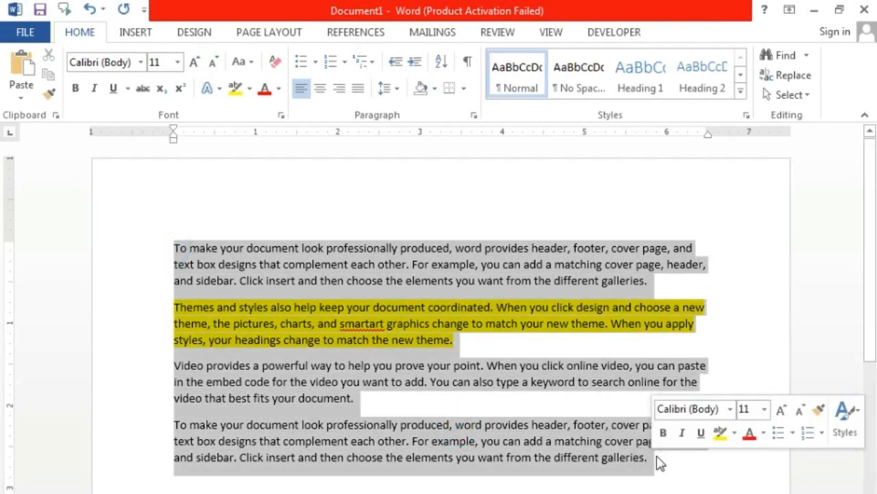
{"action": "left_click", "coordinate": [279, 89]}
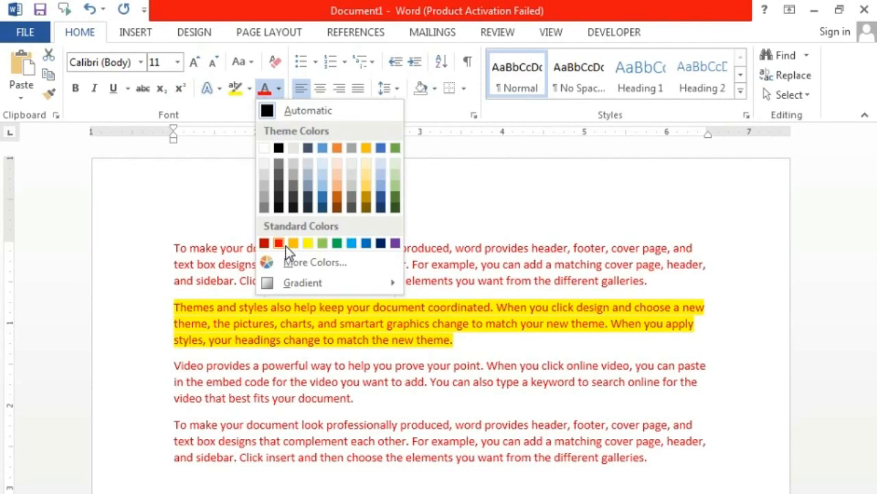
{"action": "left_click", "coordinate": [352, 244]}
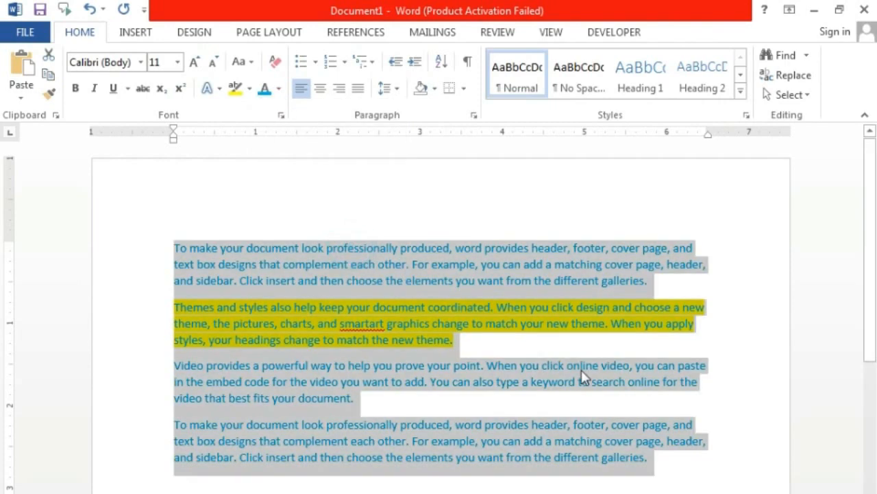
{"action": "left_click", "coordinate": [582, 370]}
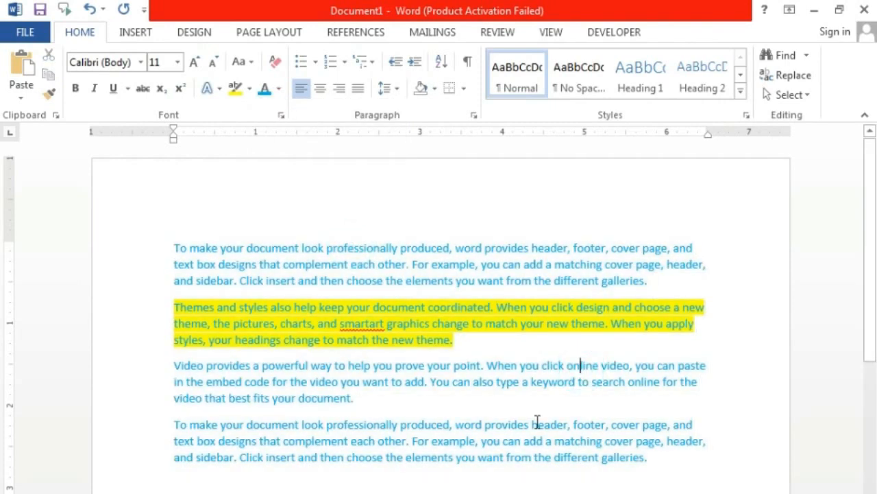
Set the font color of all four paragraphs to the standard red and remove their text highlighting.
{"action": "left_click_drag", "start_coordinate": [663, 464], "coordinate": [169, 227]}
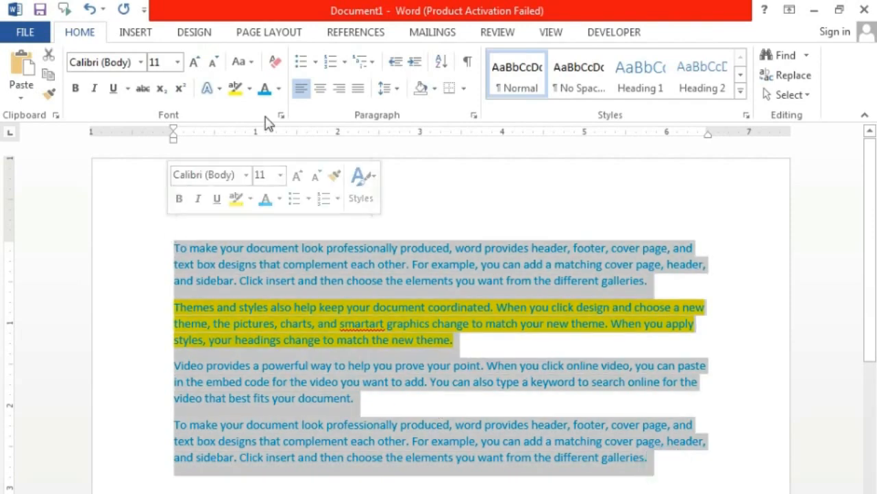
{"action": "left_click", "coordinate": [279, 89]}
{"action": "left_click", "coordinate": [280, 242]}
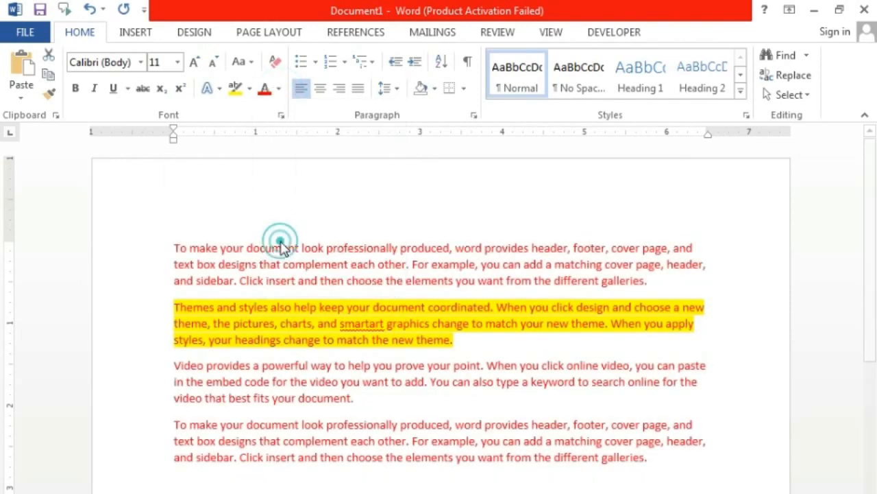
{"action": "left_click", "coordinate": [250, 89]}
{"action": "left_click", "coordinate": [266, 188]}
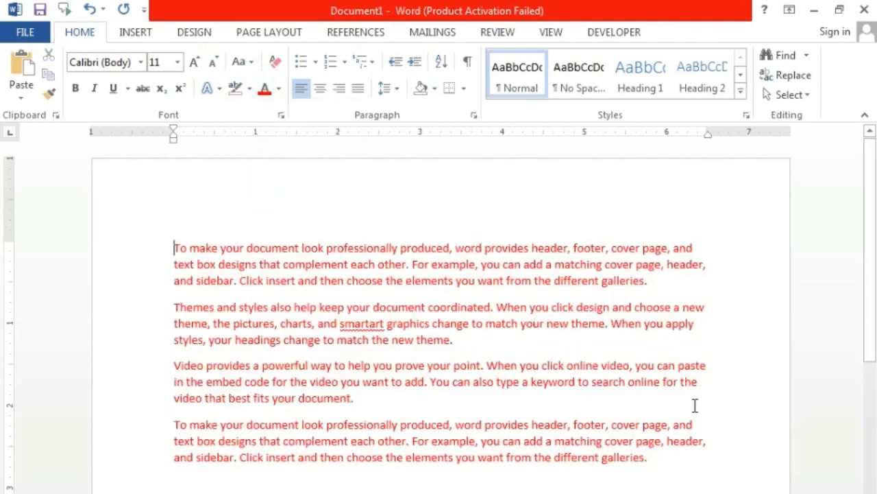
Set the font color of all four paragraphs to Automatic.
{"action": "left_click_drag", "start_coordinate": [687, 464], "coordinate": [180, 239]}
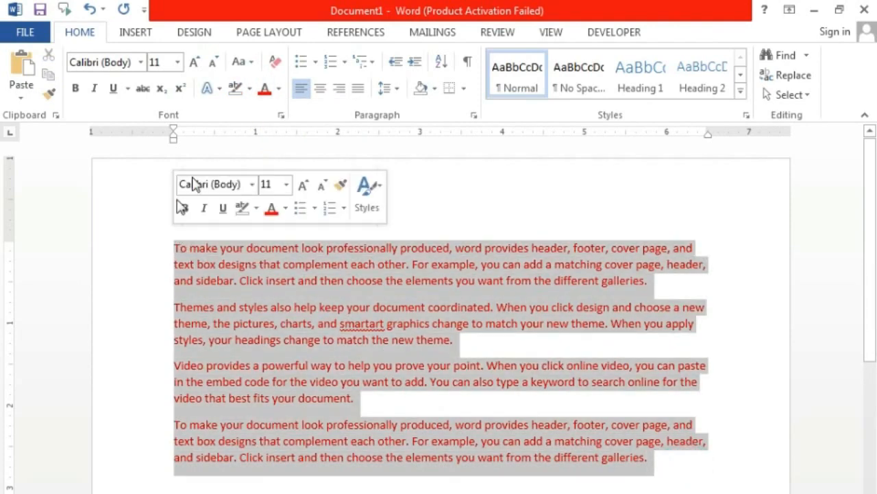
{"action": "left_click", "coordinate": [279, 88]}
{"action": "left_click", "coordinate": [305, 112]}
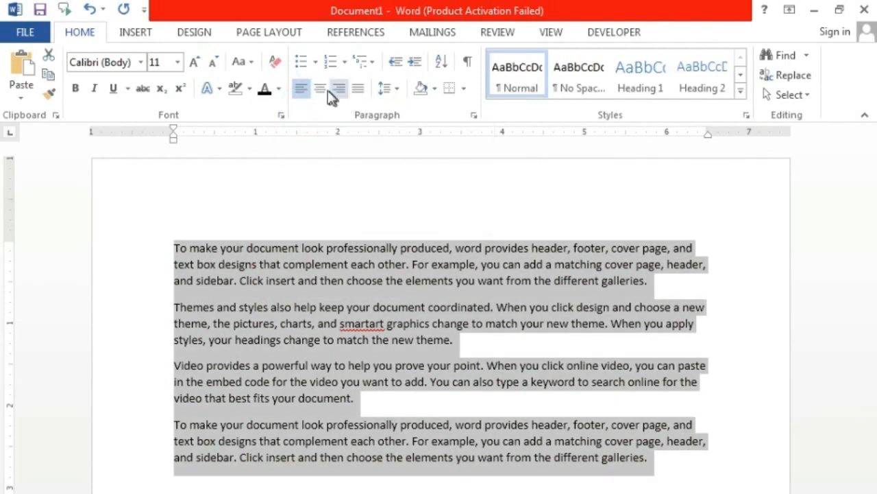
Try centered, right and left alignment on the four paragraphs, and settle on justified alignment.
{"action": "left_click", "coordinate": [321, 89]}
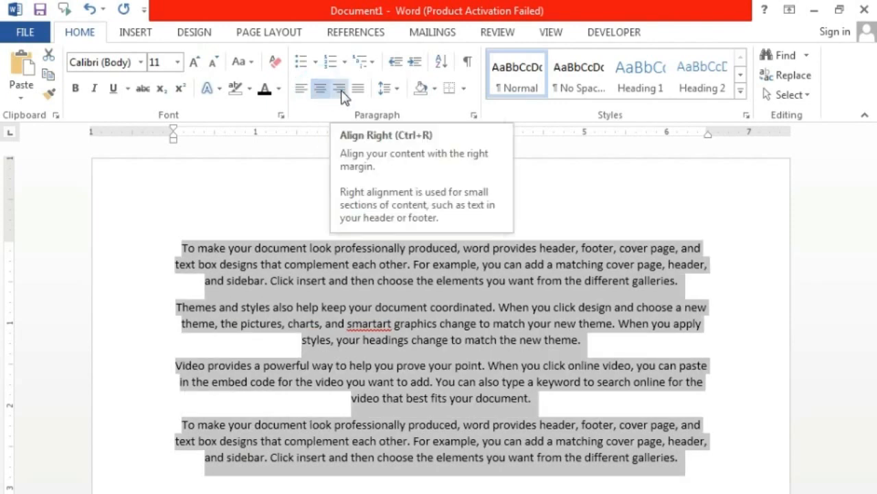
{"action": "left_click", "coordinate": [339, 89]}
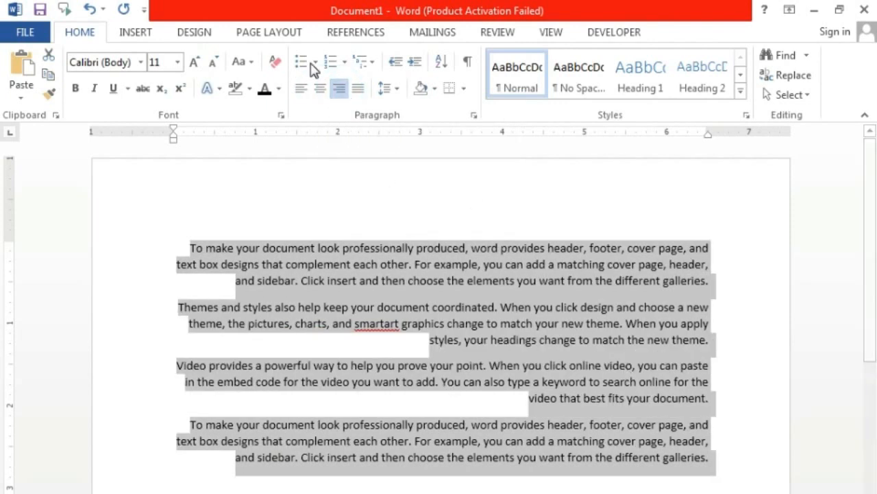
{"action": "left_click", "coordinate": [302, 90]}
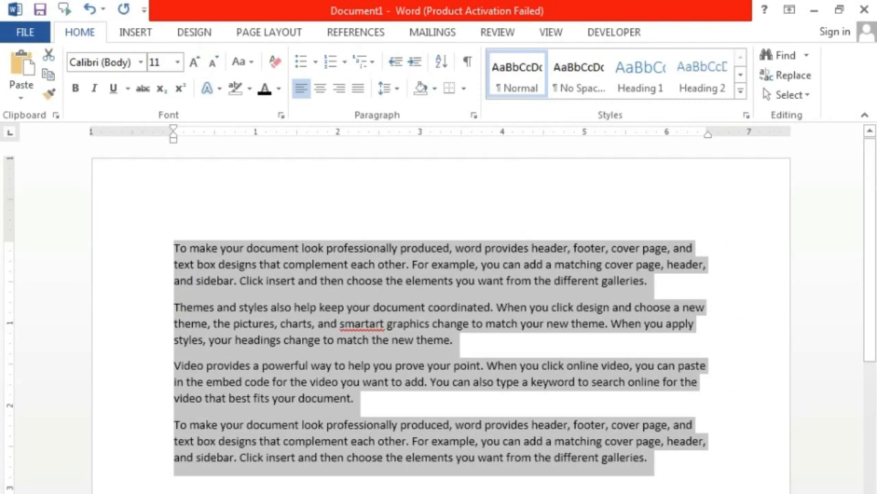
{"action": "left_click", "coordinate": [359, 89]}
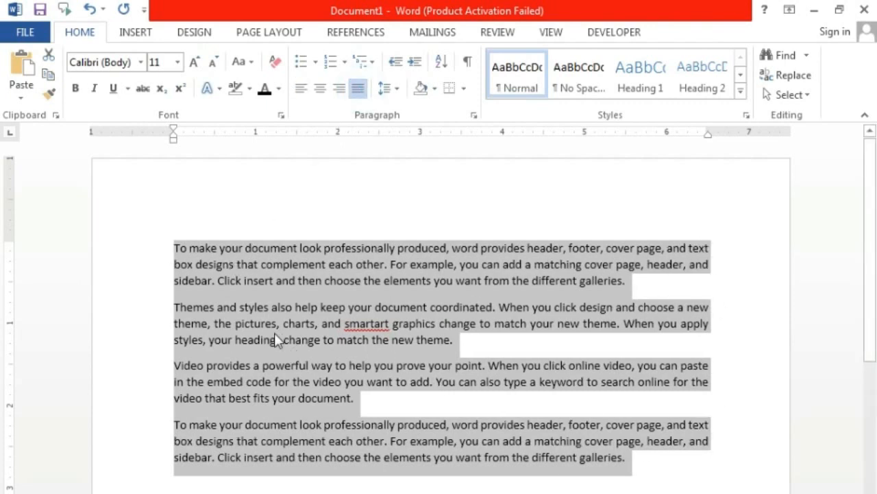
Preview the available bullet styles and numbered list formats for the four paragraphs without applying any.
{"action": "left_click", "coordinate": [315, 63]}
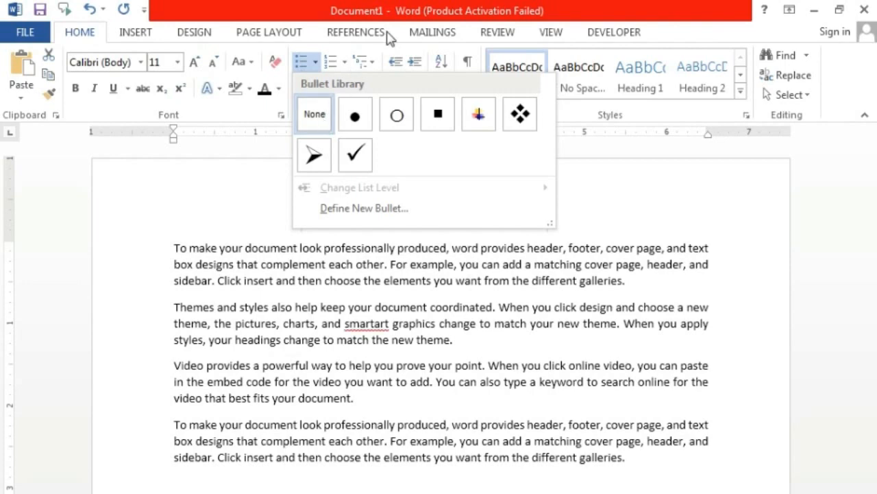
{"action": "key", "text": "ctrl+a"}
{"action": "left_click", "coordinate": [345, 61]}
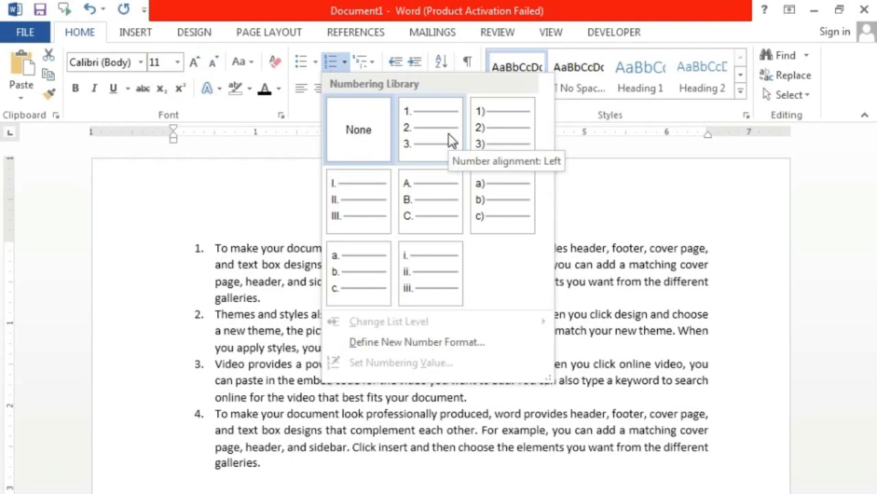
{"action": "left_click", "coordinate": [267, 255]}
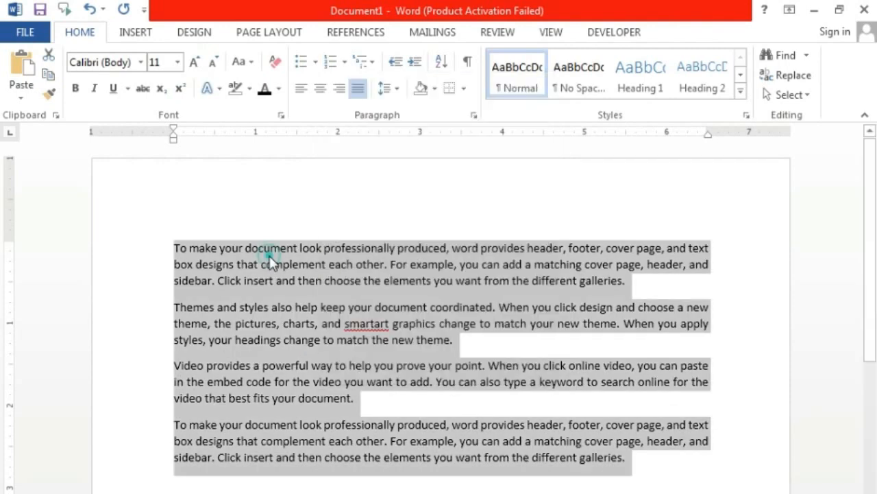
Try a multilevel list with heading-style numbering on the four paragraphs, review the whole list, and undo it.
{"action": "left_click", "coordinate": [371, 62]}
{"action": "mouse_move", "coordinate": [487, 281]}
{"action": "left_click", "coordinate": [517, 316]}
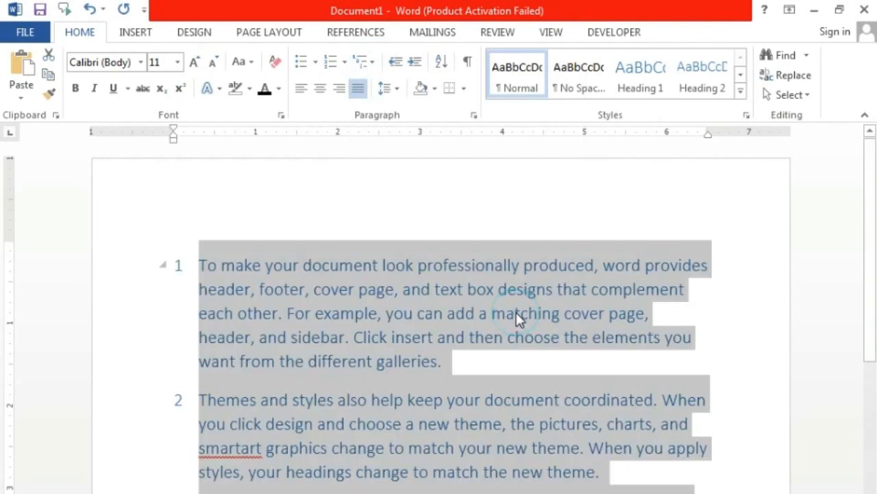
{"action": "left_click", "coordinate": [431, 290]}
{"action": "scroll", "coordinate": [287, 225], "scroll_direction": "down", "scroll_amount": 3}
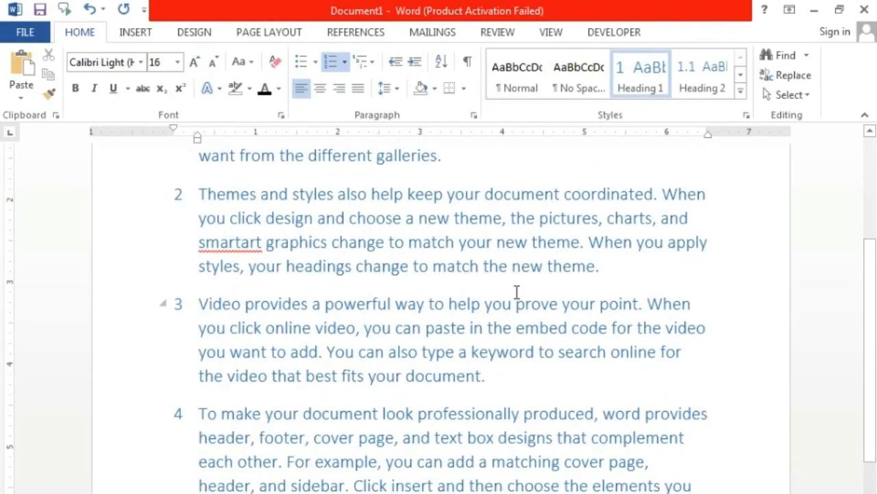
{"action": "scroll", "coordinate": [517, 292], "scroll_direction": "up", "scroll_amount": 3}
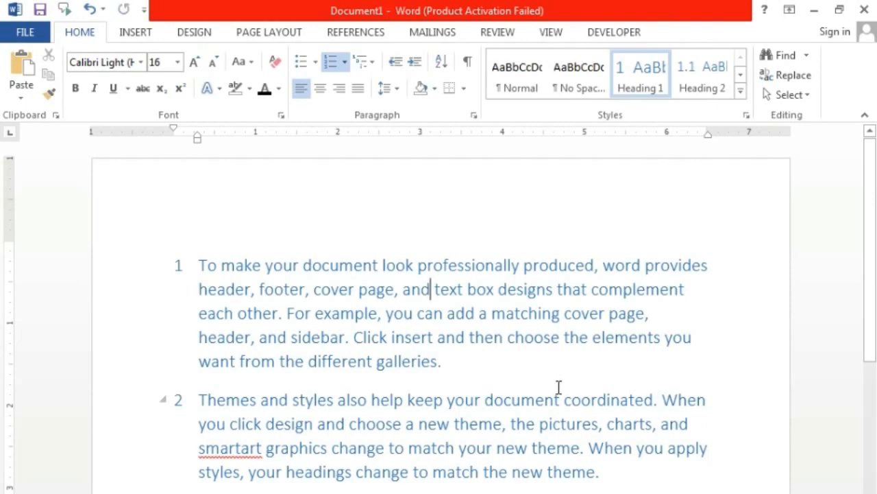
{"action": "scroll", "coordinate": [559, 387], "scroll_direction": "down", "scroll_amount": 5}
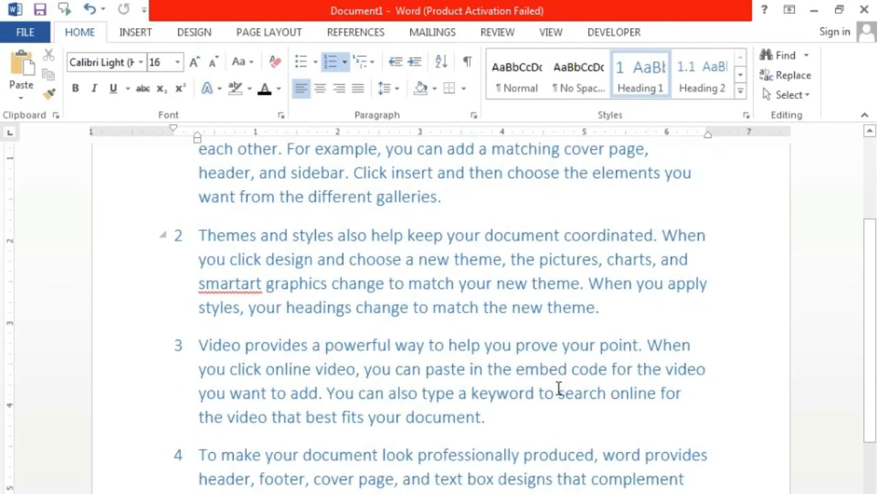
{"action": "scroll", "coordinate": [442, 364], "scroll_direction": "up", "scroll_amount": 5}
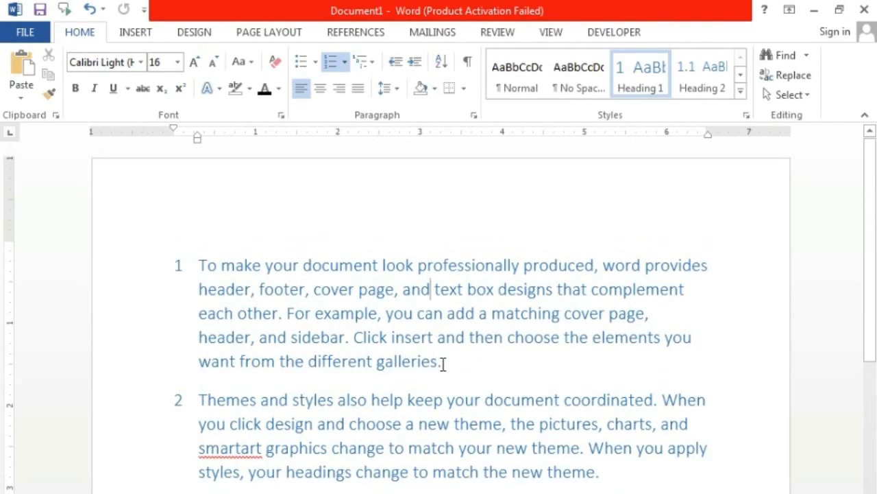
{"action": "key", "text": "ctrl+z"}
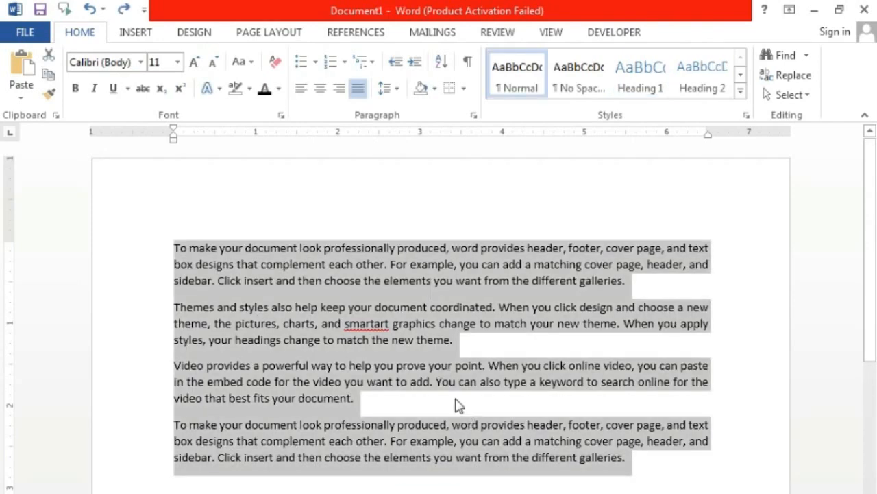
Select the "Themes and styles" paragraph and increase its indent by five levels.
{"action": "left_click", "coordinate": [408, 334]}
{"action": "left_click_drag", "start_coordinate": [162, 308], "coordinate": [453, 353]}
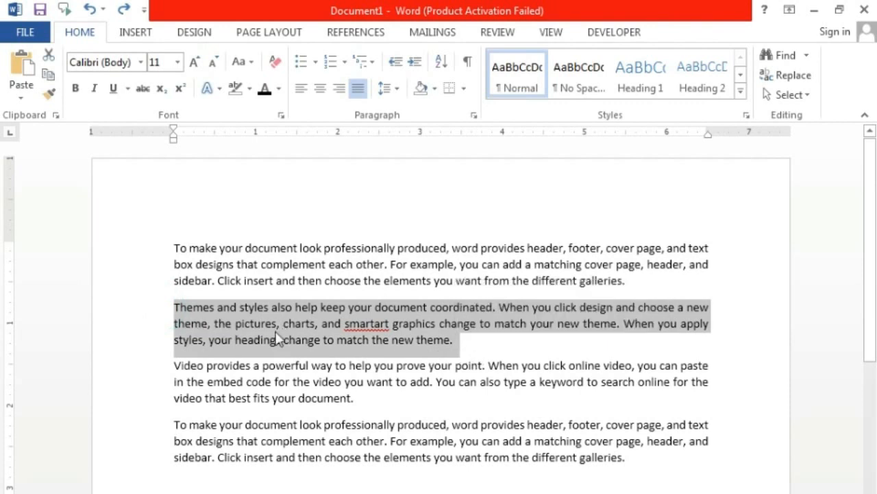
{"action": "left_click", "coordinate": [414, 65]}
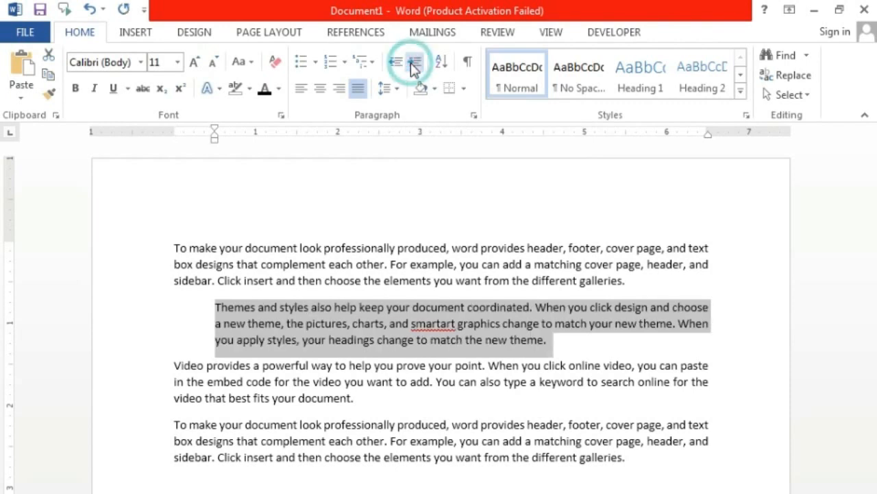
{"action": "left_click", "coordinate": [414, 65]}
{"action": "left_click", "coordinate": [414, 66]}
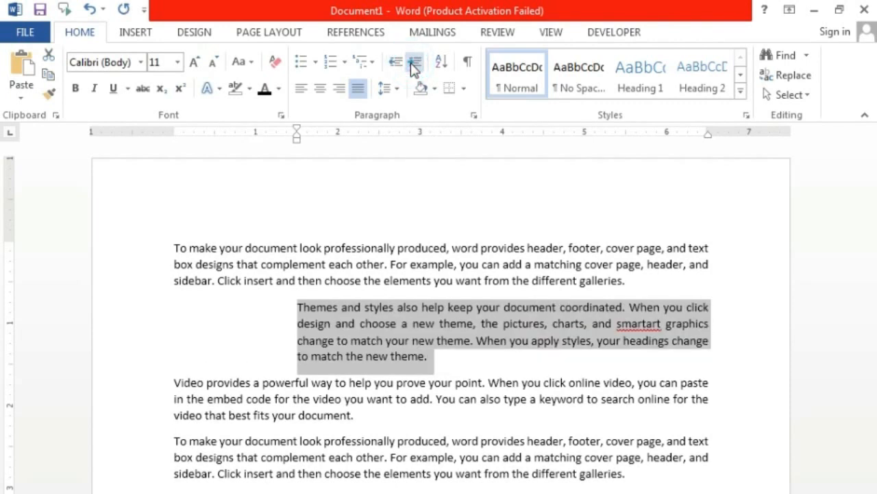
{"action": "left_click", "coordinate": [415, 65]}
{"action": "left_click", "coordinate": [414, 65]}
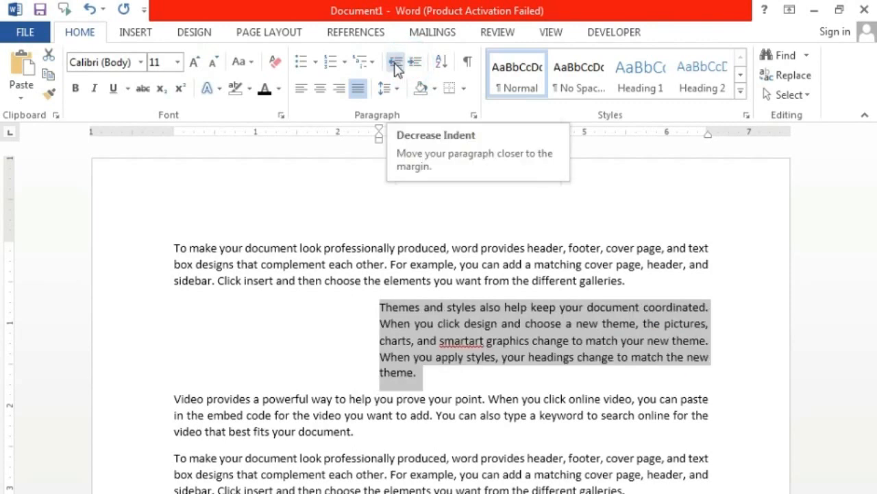
Decrease the "Themes and styles" paragraph's indent all the way back to the left margin.
{"action": "left_click", "coordinate": [395, 63]}
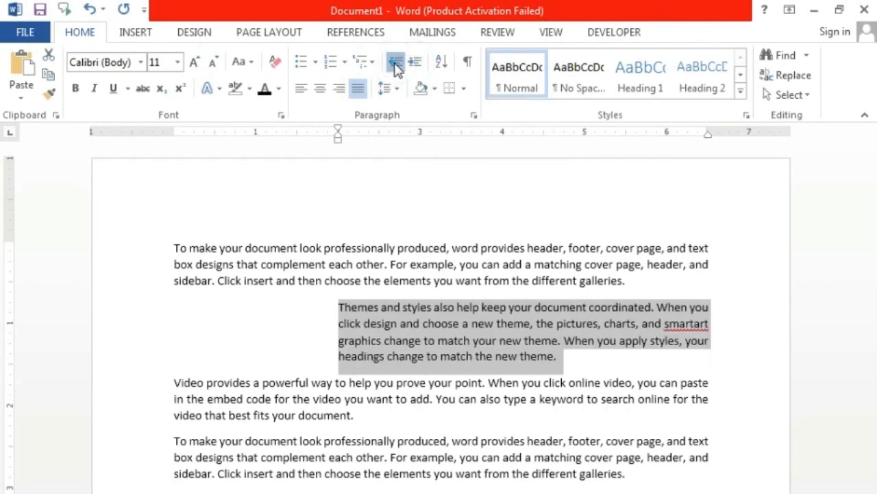
{"action": "left_click", "coordinate": [395, 63]}
{"action": "left_click", "coordinate": [394, 63]}
{"action": "left_click", "coordinate": [395, 63]}
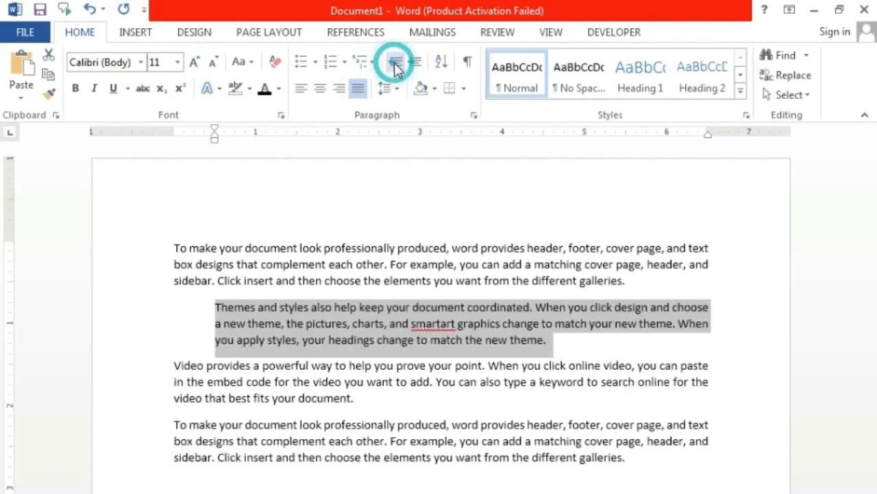
{"action": "left_click", "coordinate": [395, 63]}
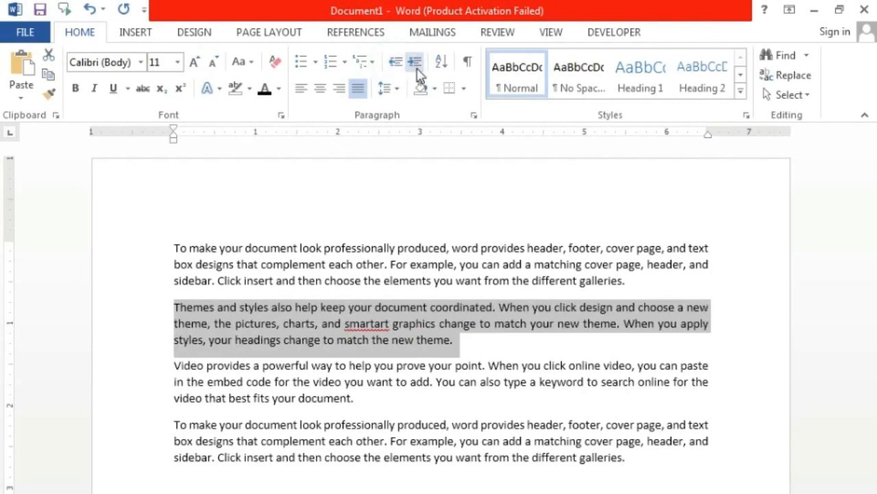
Increase the indent of the selected "Themes and styles" paragraph by five levels again.
{"action": "left_click", "coordinate": [416, 63]}
{"action": "left_click", "coordinate": [416, 63]}
{"action": "left_click", "coordinate": [416, 63]}
{"action": "left_click", "coordinate": [416, 63]}
{"action": "left_click", "coordinate": [416, 63]}
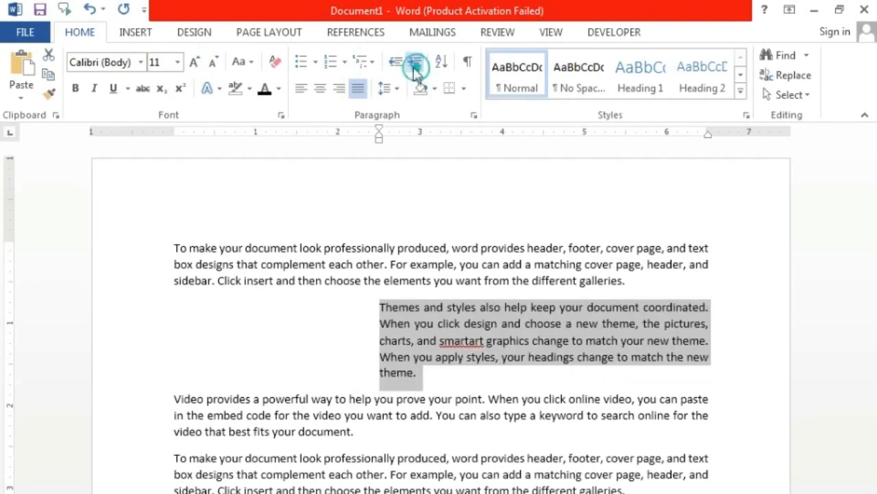
Reduce the "Themes and styles" paragraph's indent step by step back to the left margin.
{"action": "left_click", "coordinate": [398, 65]}
{"action": "left_click", "coordinate": [397, 66]}
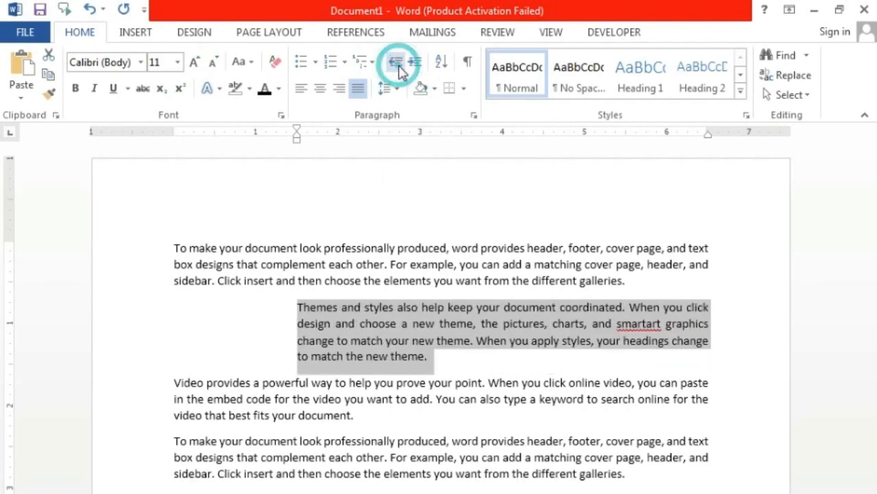
{"action": "left_click", "coordinate": [397, 65]}
{"action": "left_click", "coordinate": [398, 66]}
{"action": "left_click", "coordinate": [398, 65]}
{"action": "left_click", "coordinate": [397, 65]}
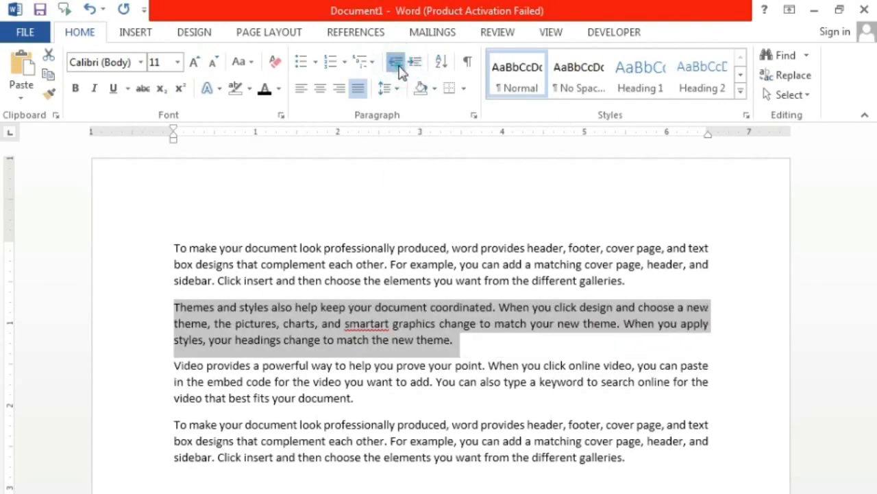
Select all four paragraphs and increase their indent by six levels.
{"action": "left_click", "coordinate": [280, 248]}
{"action": "left_click_drag", "start_coordinate": [157, 257], "coordinate": [641, 473]}
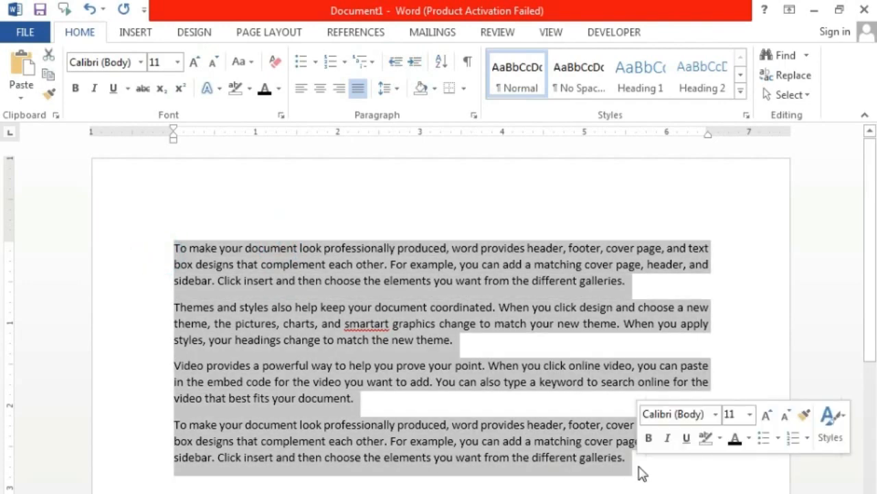
{"action": "key", "text": "ctrl+m"}
{"action": "key", "text": "ctrl+m"}
{"action": "key", "text": "ctrl+m"}
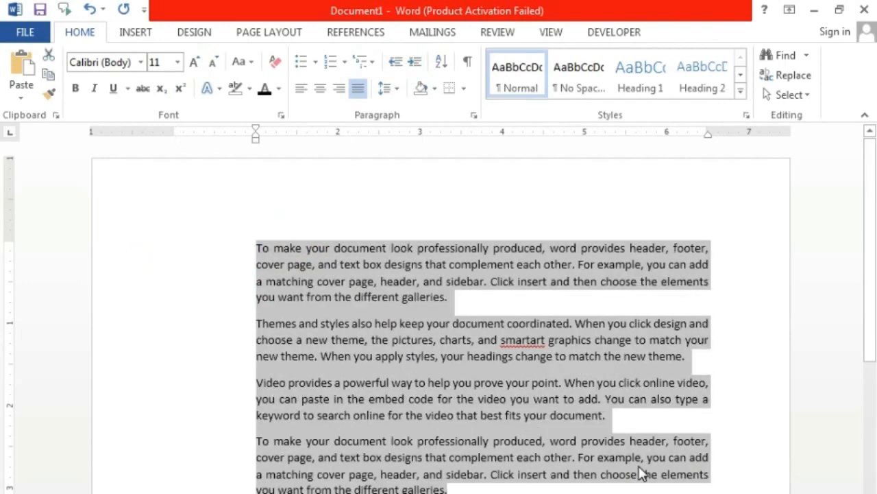
{"action": "key", "text": "ctrl+m"}
{"action": "key", "text": "ctrl+m"}
{"action": "key", "text": "ctrl+m"}
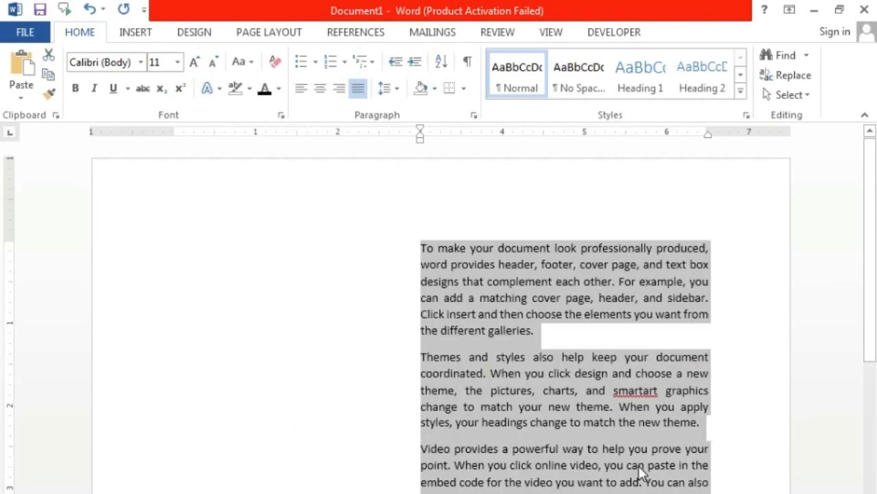
Decrease the four paragraphs' indent back to the left margin, and undo the deletion of their text.
{"action": "key", "text": "ctrl+shift+m"}
{"action": "key", "text": "ctrl+shift+m"}
{"action": "key", "text": "ctrl+shift+m"}
{"action": "key", "text": "ctrl+shift+m"}
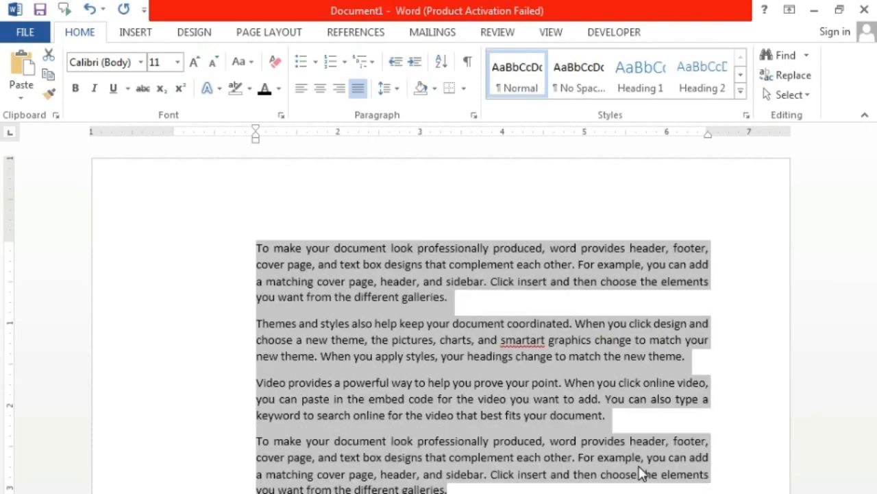
{"action": "key", "text": "ctrl+shift+m"}
{"action": "key", "text": "ctrl+shift+m"}
{"action": "key", "text": "Delete"}
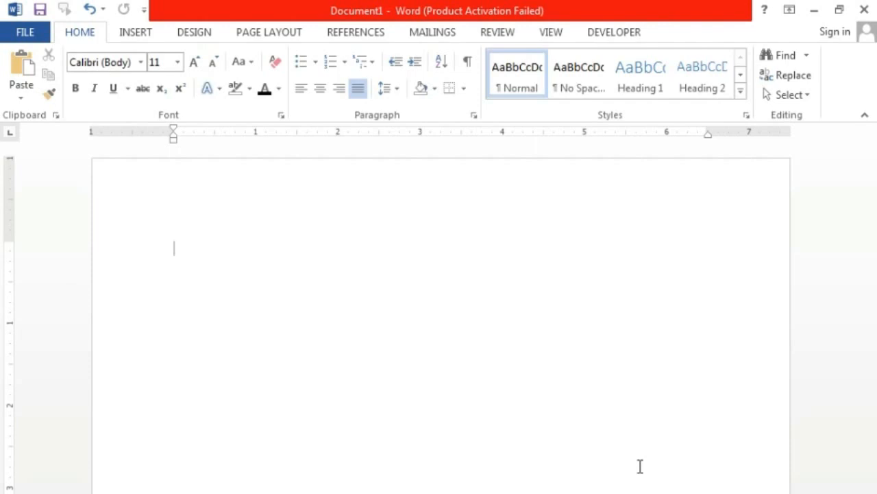
{"action": "key", "text": "ctrl+z"}
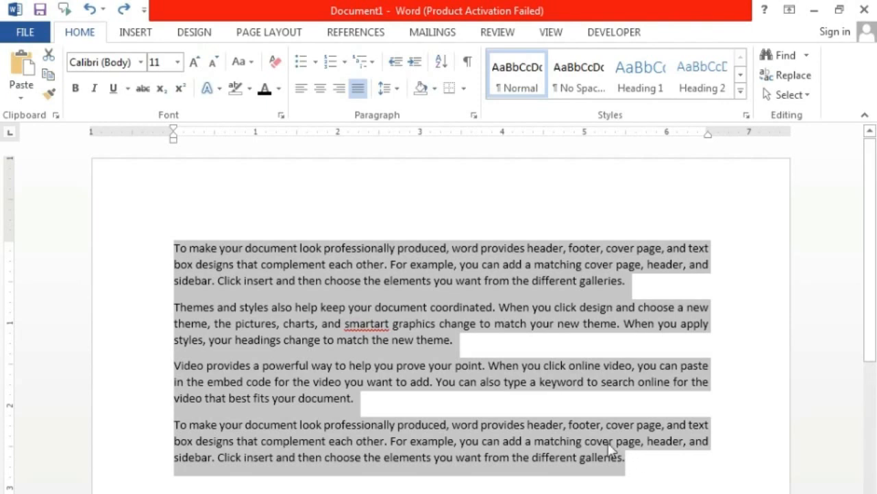
Select all four paragraphs, set their line spacing to 2.0 and review the result.
{"action": "left_click", "coordinate": [473, 382]}
{"action": "left_click_drag", "start_coordinate": [175, 247], "coordinate": [670, 461]}
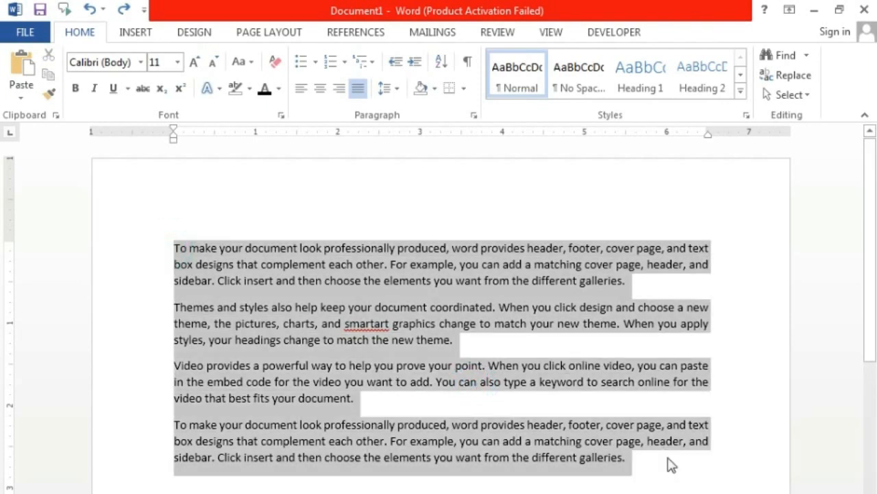
{"action": "left_click", "coordinate": [388, 88]}
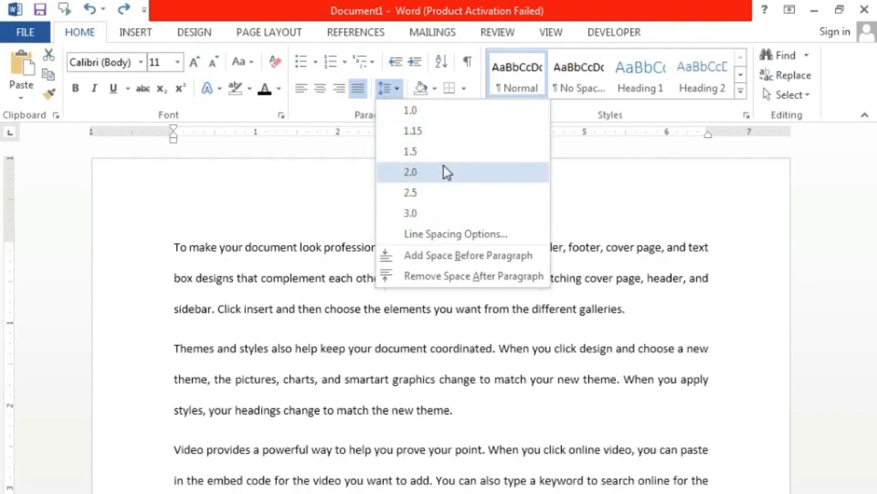
{"action": "left_click", "coordinate": [443, 170]}
{"action": "scroll", "coordinate": [632, 425], "scroll_direction": "down", "scroll_amount": 10}
{"action": "scroll", "coordinate": [673, 407], "scroll_direction": "up", "scroll_amount": 10}
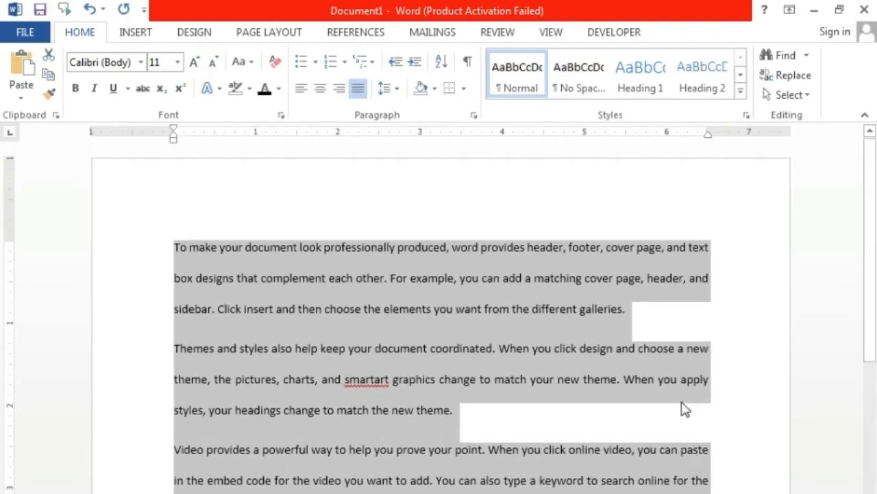
Try 0 pt spacing after and Single line spacing on the four paragraphs through the line spacing options, and undo it.
{"action": "left_click", "coordinate": [397, 87]}
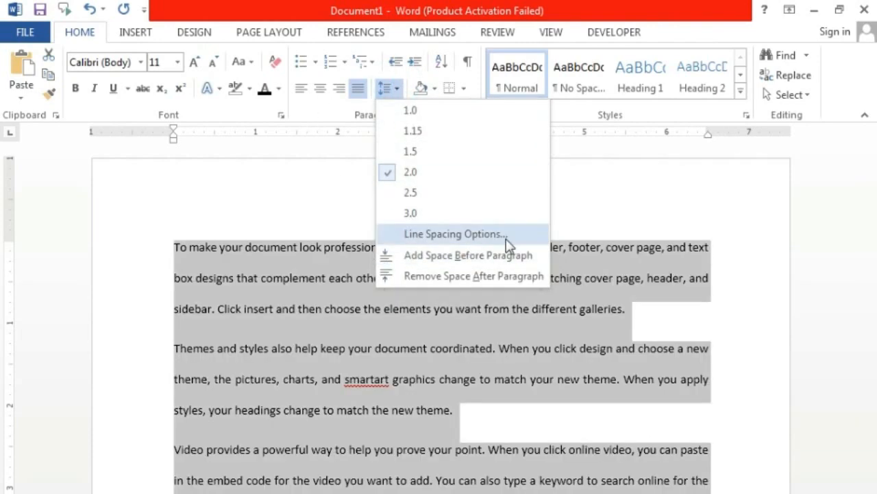
{"action": "left_click", "coordinate": [507, 233]}
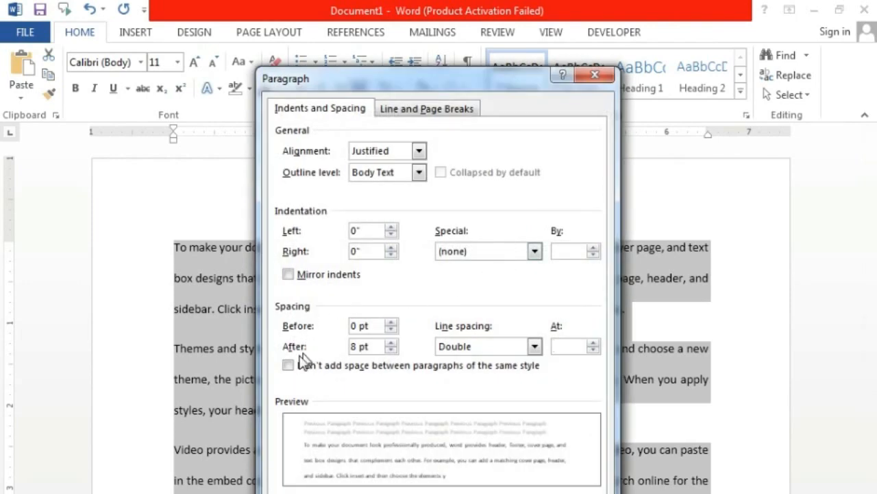
{"action": "left_click", "coordinate": [391, 350]}
{"action": "left_click", "coordinate": [392, 350]}
{"action": "left_click", "coordinate": [507, 346]}
{"action": "left_click", "coordinate": [484, 362]}
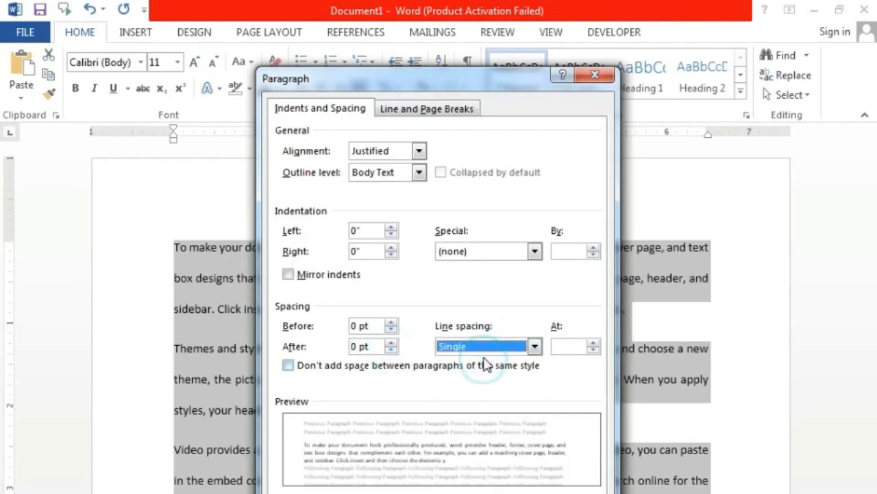
{"action": "key", "text": "Return"}
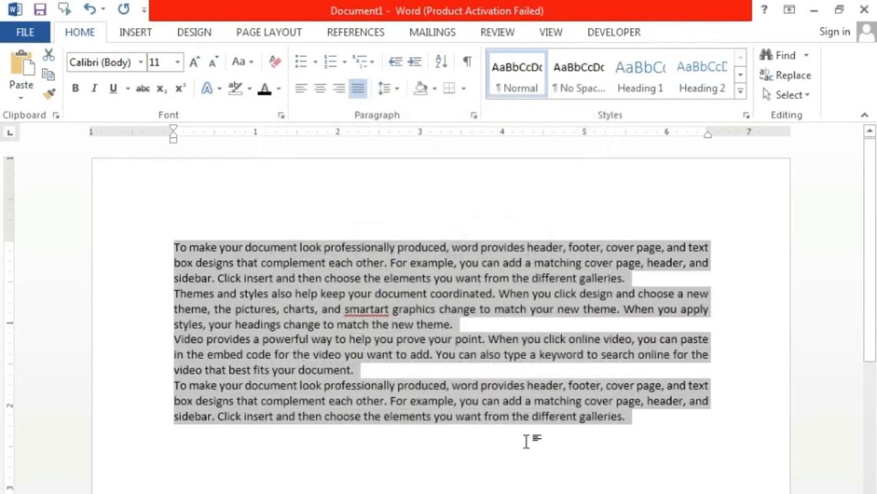
{"action": "left_click", "coordinate": [525, 440]}
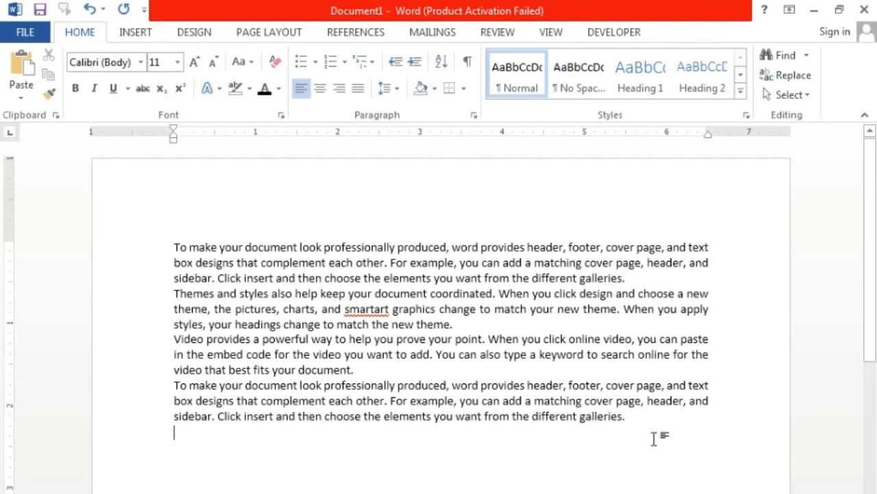
{"action": "key", "text": "ctrl+z"}
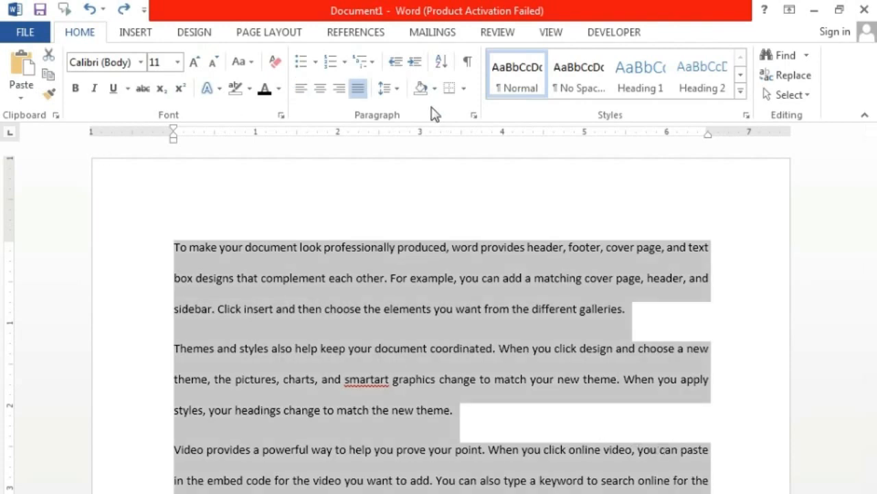
Try 1.5 line spacing on the four paragraphs, and settle on 1.0.
{"action": "left_click", "coordinate": [385, 88]}
{"action": "left_click", "coordinate": [418, 153]}
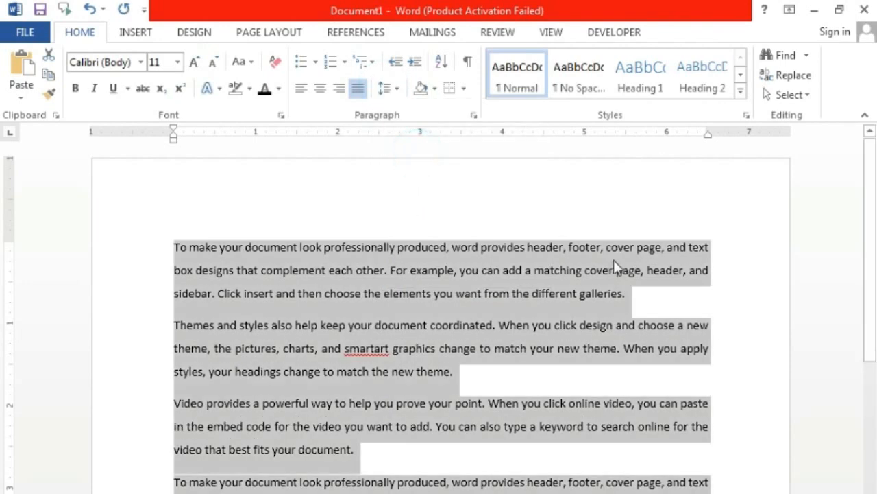
{"action": "left_click", "coordinate": [397, 88]}
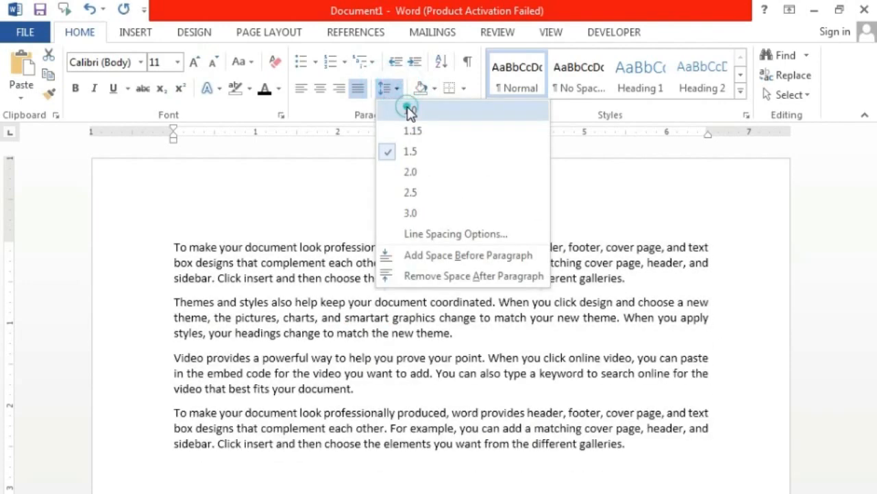
{"action": "left_click", "coordinate": [410, 110]}
{"action": "left_click", "coordinate": [425, 302]}
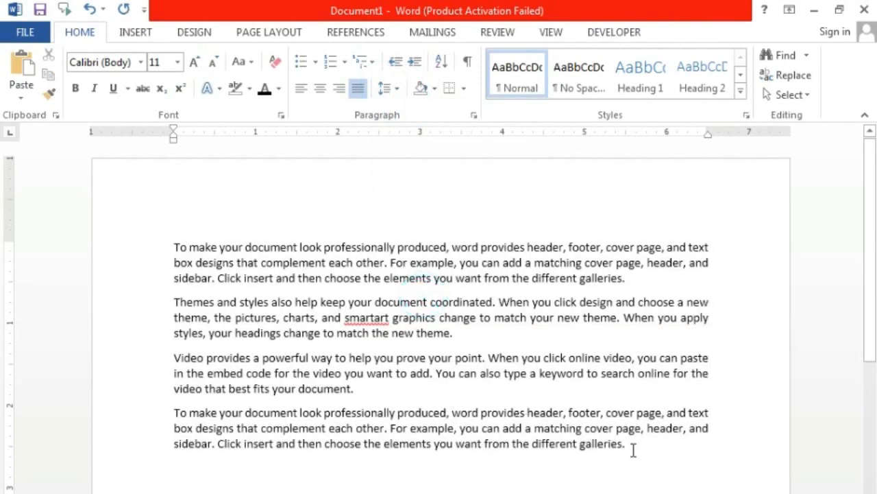
Try light green shading on the first two paragraphs and undo it.
{"action": "left_click_drag", "start_coordinate": [459, 333], "coordinate": [180, 246]}
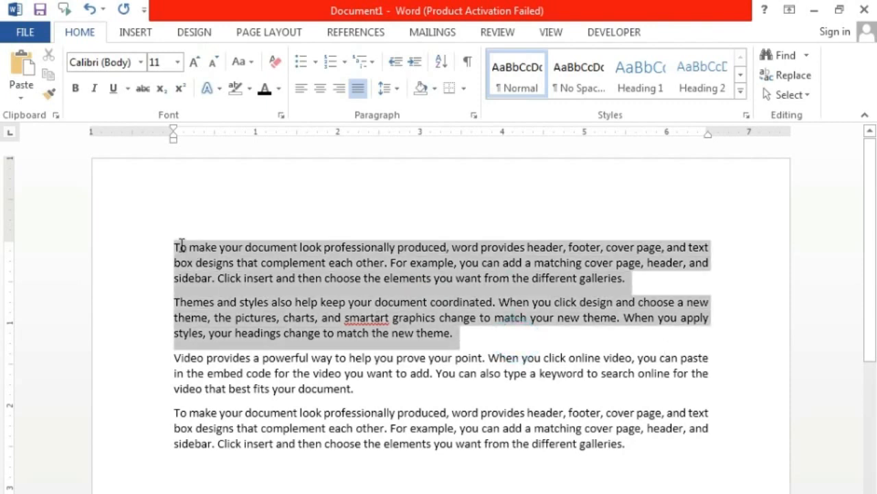
{"action": "left_click", "coordinate": [435, 90]}
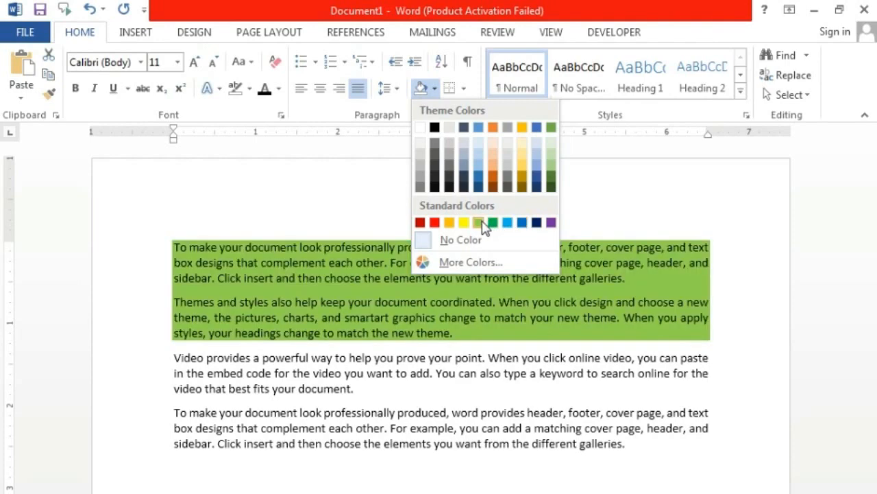
{"action": "left_click", "coordinate": [478, 222]}
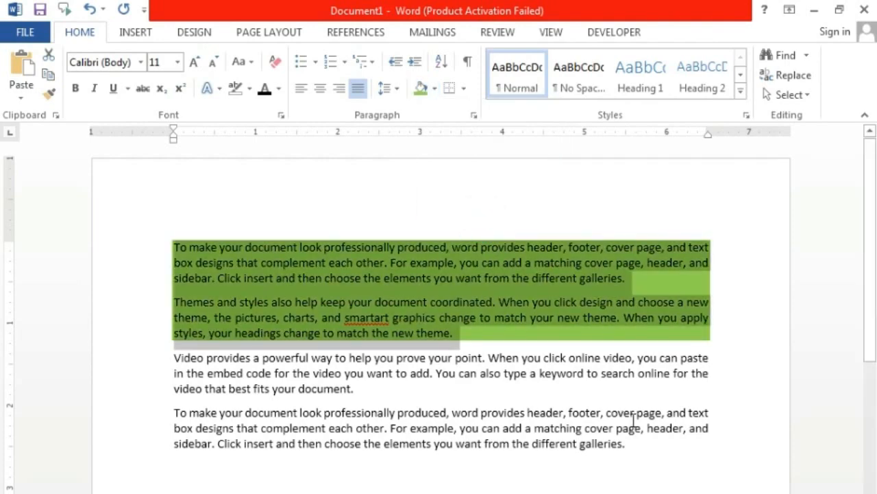
{"action": "key", "text": "ctrl+z"}
{"action": "left_click", "coordinate": [477, 346]}
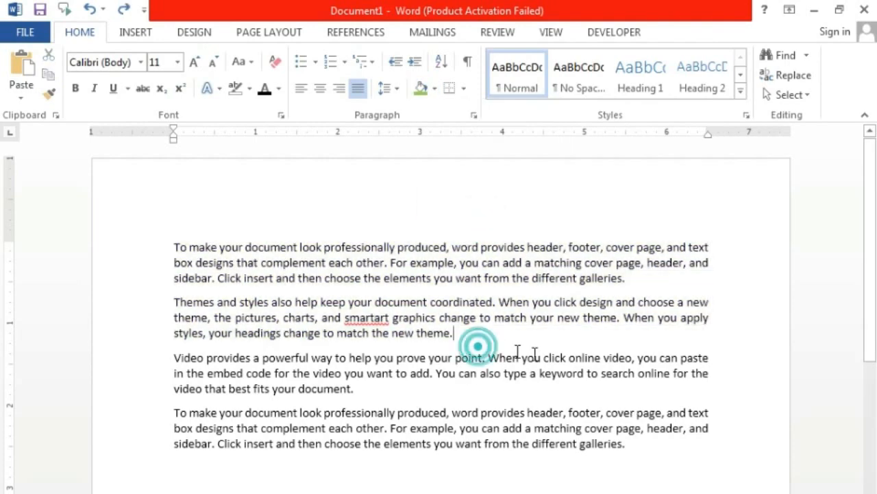
Try all borders around and between the four paragraphs, undo them and deselect the text.
{"action": "left_click_drag", "start_coordinate": [654, 461], "coordinate": [170, 241]}
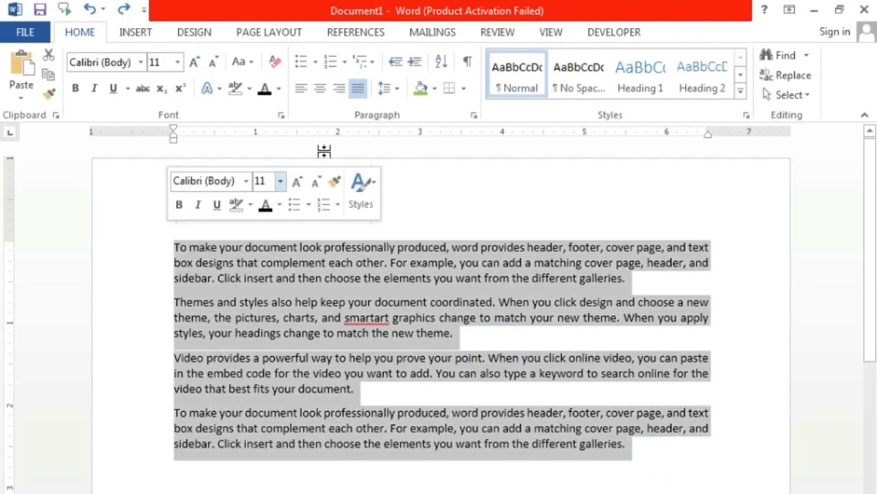
{"action": "left_click", "coordinate": [463, 90]}
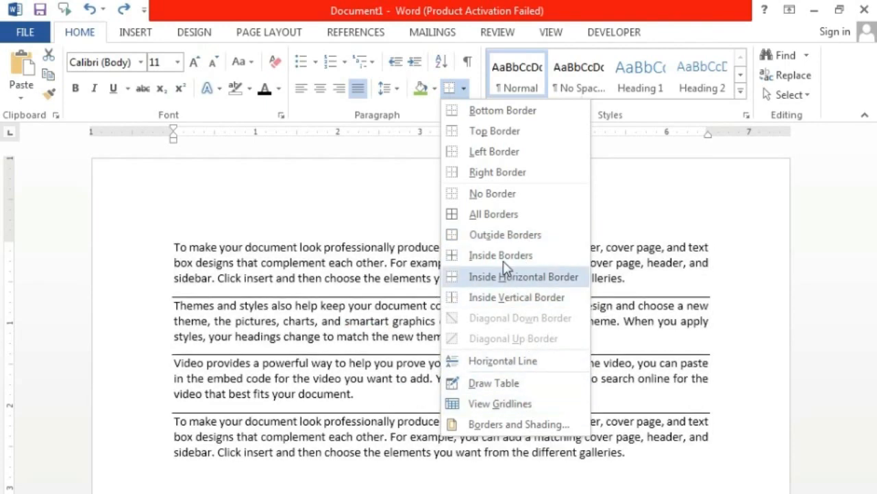
{"action": "left_click", "coordinate": [634, 336]}
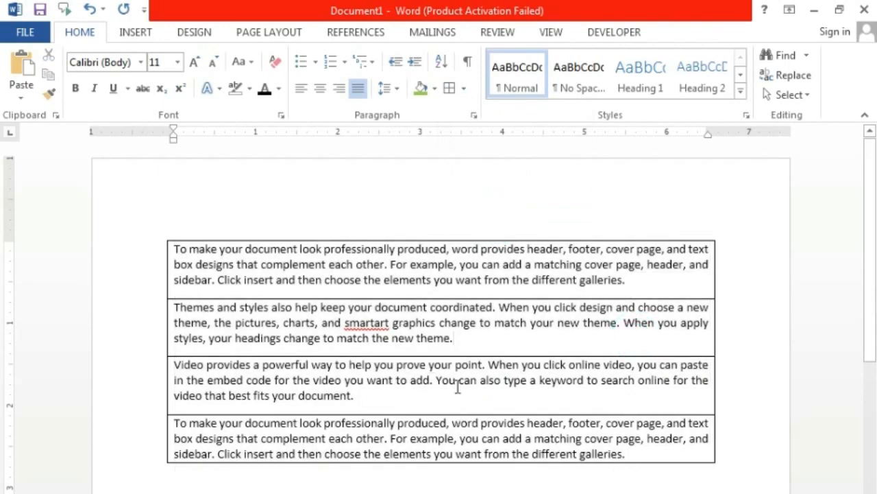
{"action": "key", "text": "ctrl+a"}
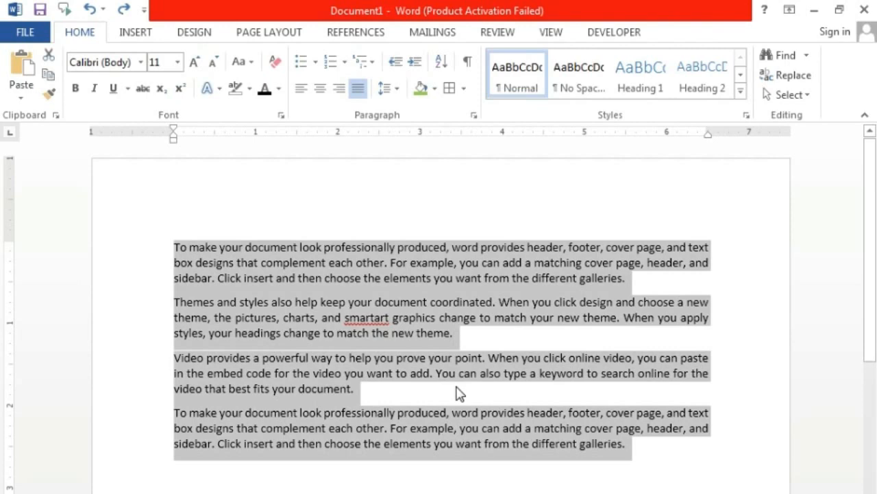
{"action": "left_click", "coordinate": [335, 321]}
Enter the letters D, A, E, B and C on separate lines below the last paragraph.
{"action": "scroll", "coordinate": [309, 368], "scroll_direction": "down", "scroll_amount": 3}
{"action": "left_click", "coordinate": [244, 329]}
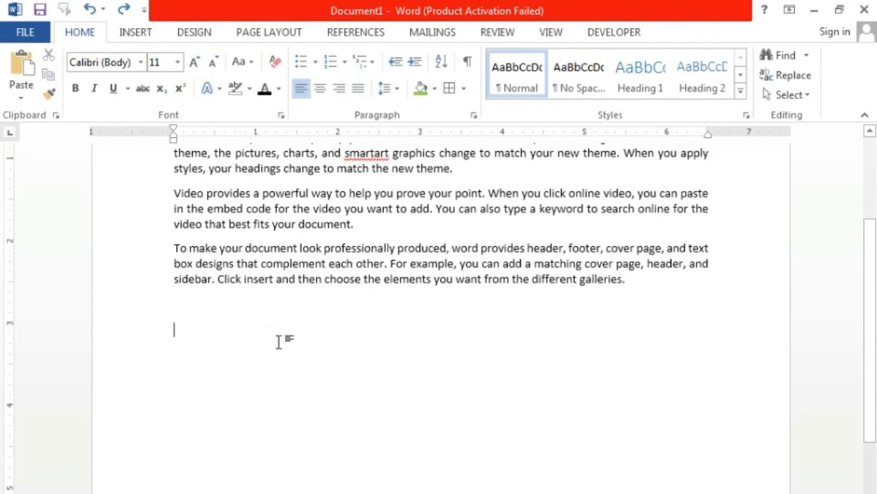
{"action": "type", "text": "D"}
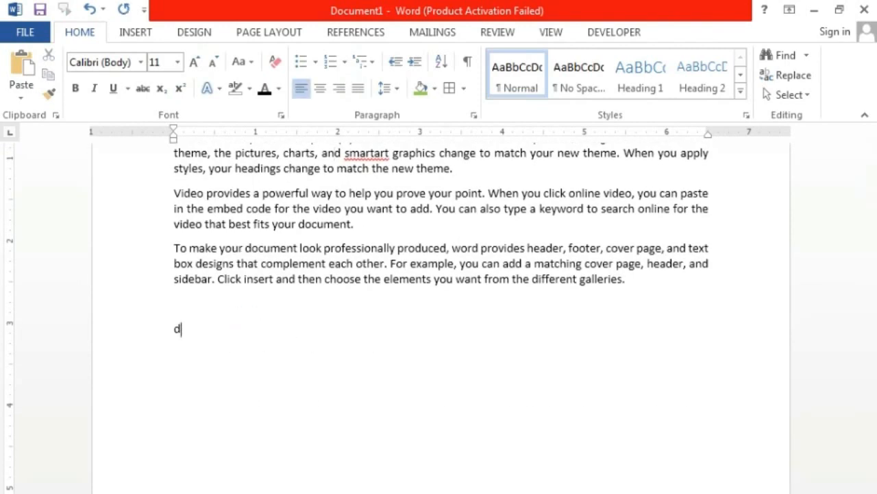
{"action": "key", "text": "Return"}
{"action": "type", "text": "a"}
{"action": "key", "text": "Return"}
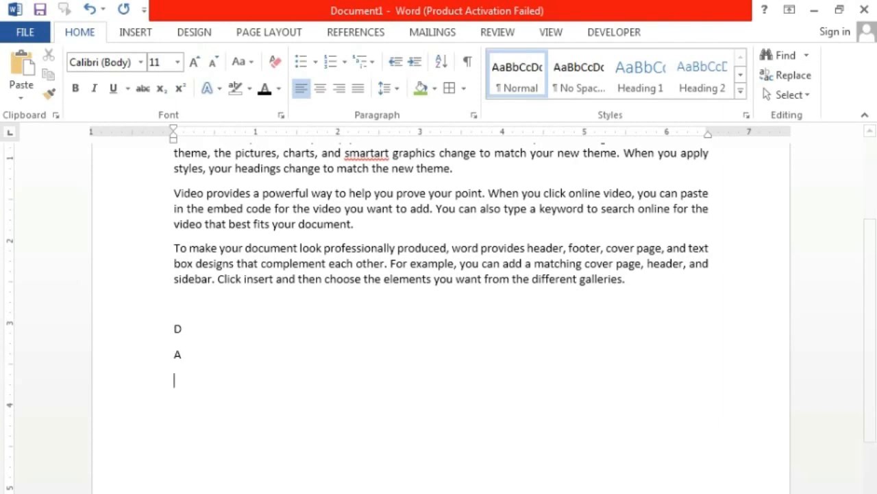
{"action": "type", "text": "e"}
{"action": "key", "text": "Return"}
{"action": "type", "text": "b"}
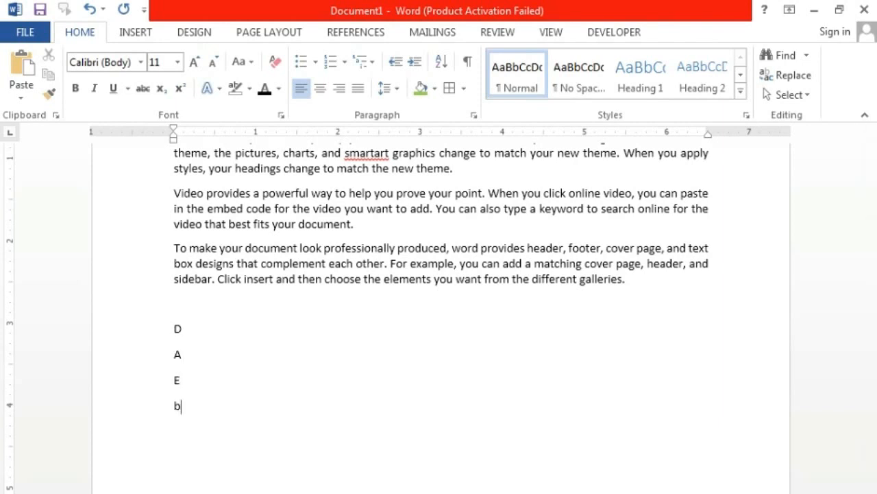
{"action": "key", "text": "Return"}
{"action": "type", "text": "c"}
{"action": "key", "text": "Return"}
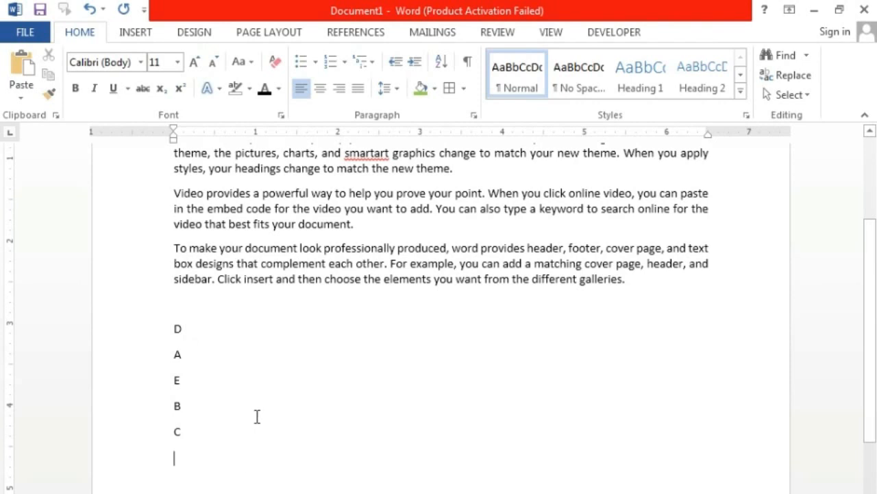
Sort the five letter lines as text paragraphs in ascending order, and re-sort them in descending order.
{"action": "left_click_drag", "start_coordinate": [172, 328], "coordinate": [243, 441]}
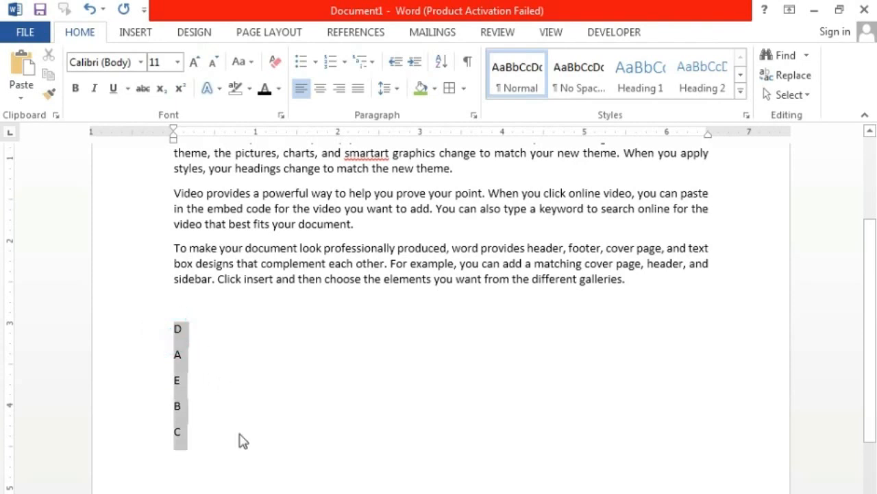
{"action": "left_click", "coordinate": [444, 63]}
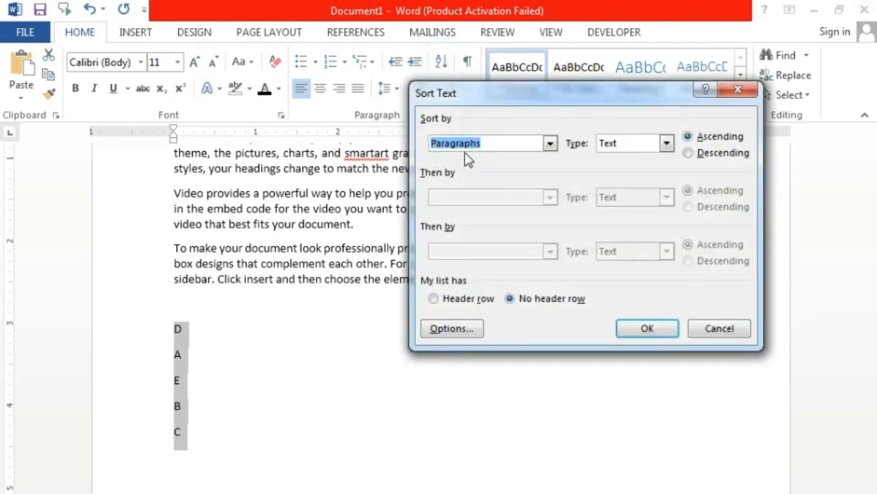
{"action": "left_click", "coordinate": [657, 329]}
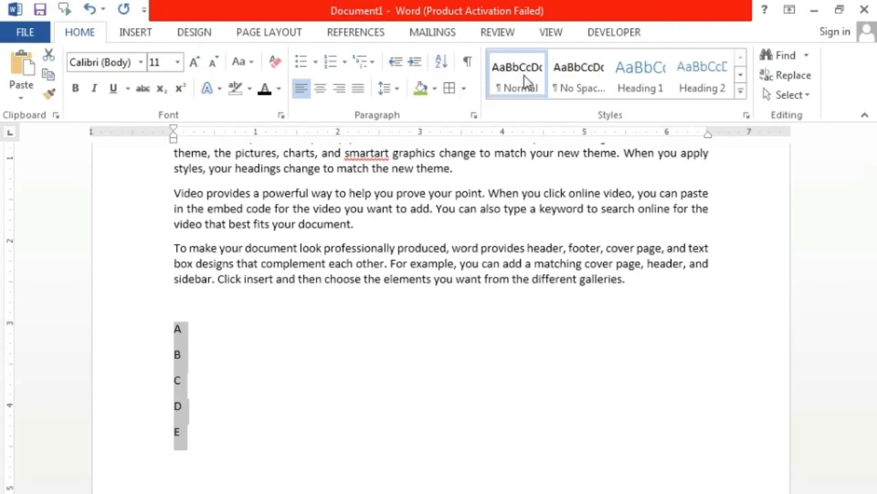
{"action": "left_click", "coordinate": [441, 61]}
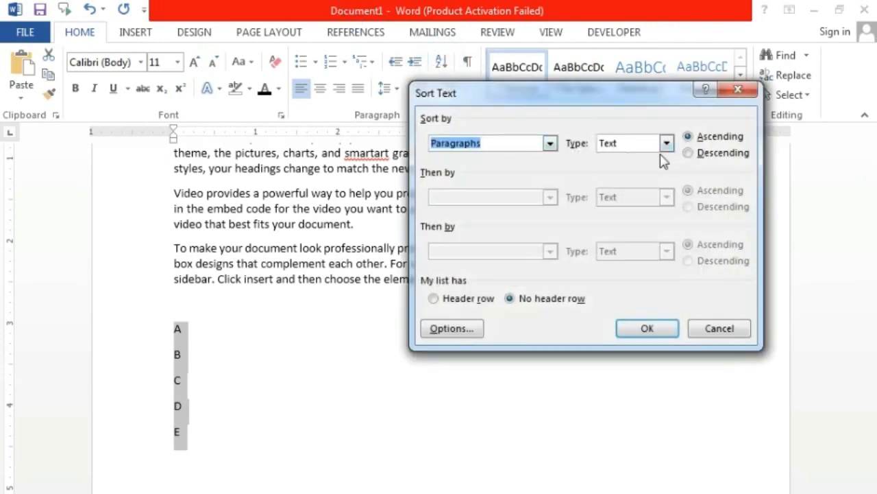
{"action": "left_click", "coordinate": [699, 154]}
{"action": "left_click", "coordinate": [648, 328]}
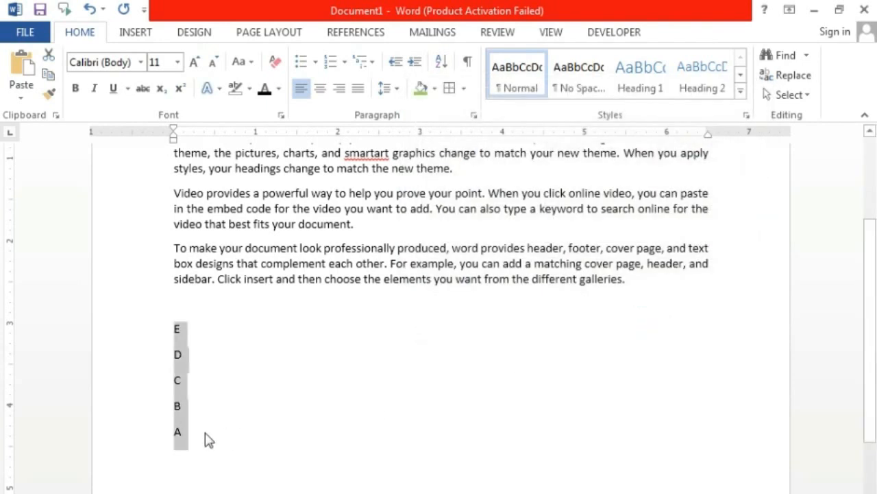
{"action": "left_click", "coordinate": [189, 438]}
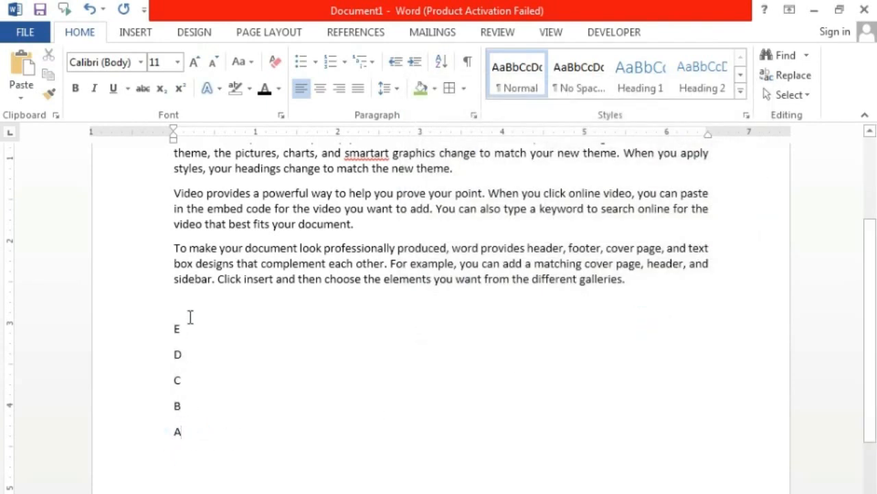
Show the paragraph marks and other hidden formatting symbols in the document.
{"action": "scroll", "coordinate": [189, 317], "scroll_direction": "up", "scroll_amount": 4}
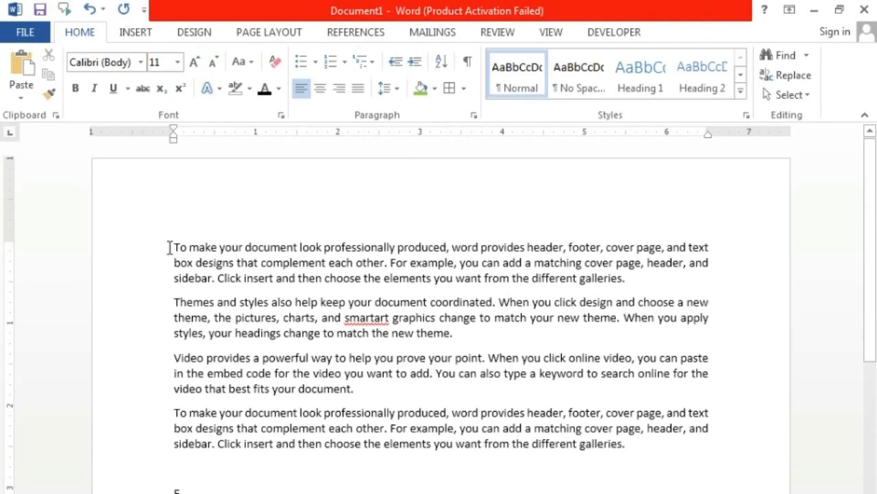
{"action": "left_click", "coordinate": [172, 246]}
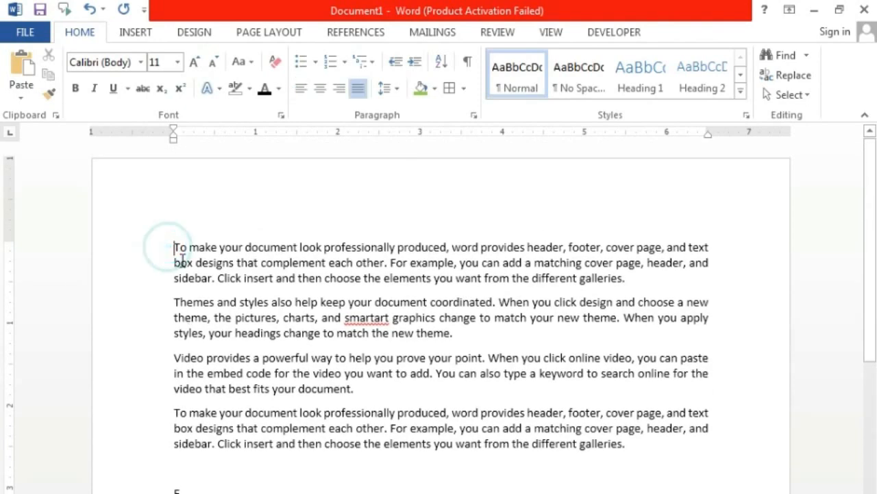
{"action": "left_click", "coordinate": [468, 74]}
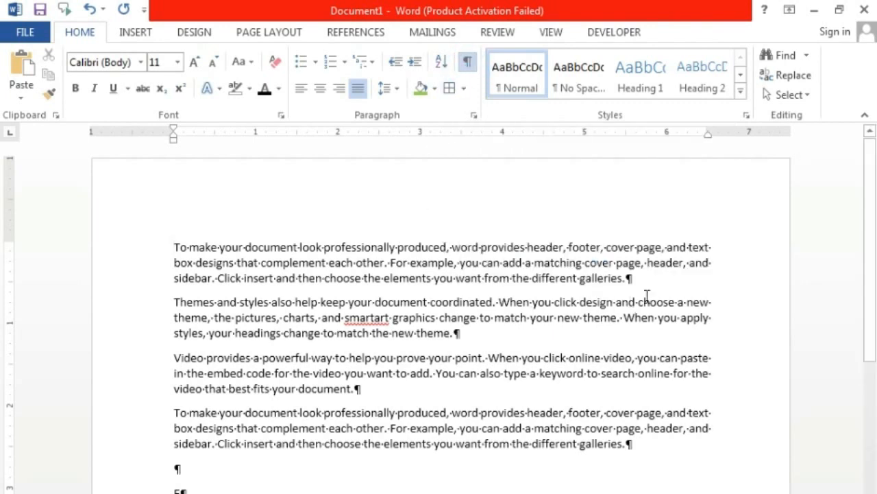
Insert eight empty paragraphs after the first paragraph.
{"action": "left_click", "coordinate": [650, 282]}
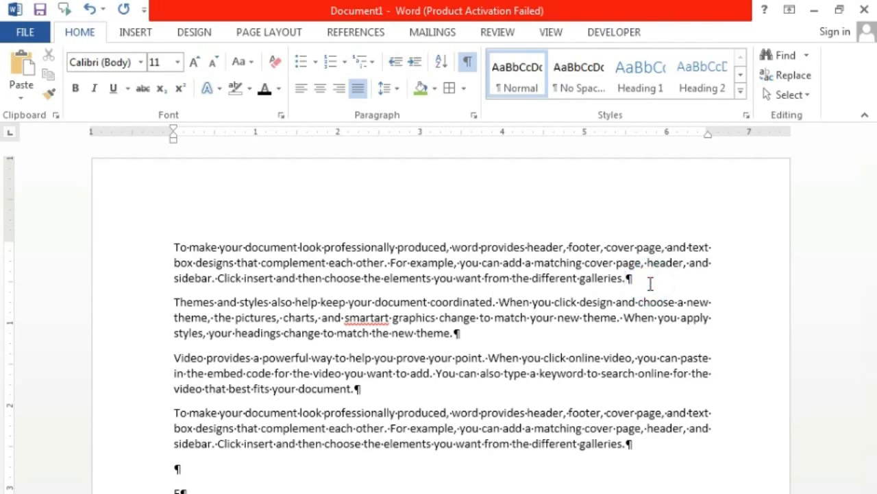
{"action": "key", "text": "Return"}
{"action": "key", "text": "Return"}
{"action": "key", "text": "Return"}
{"action": "key", "text": "Return"}
{"action": "key", "text": "Return"}
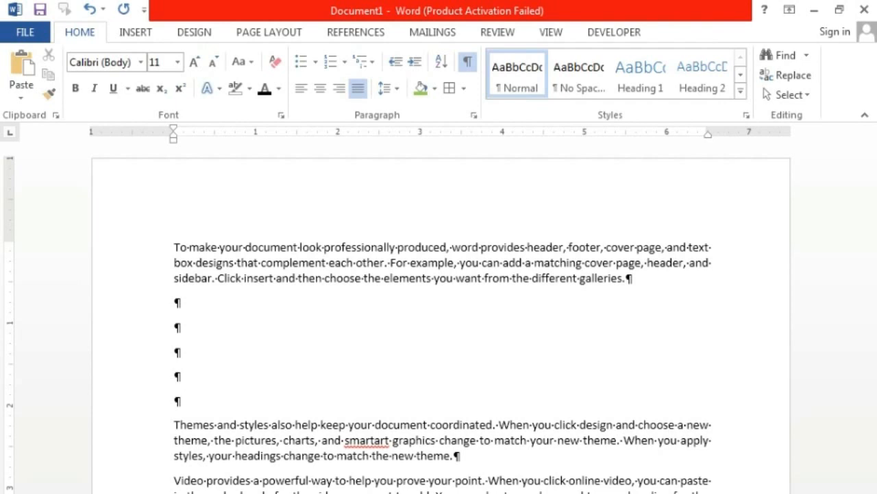
{"action": "key", "text": "Return"}
{"action": "key", "text": "Return"}
{"action": "key", "text": "Return"}
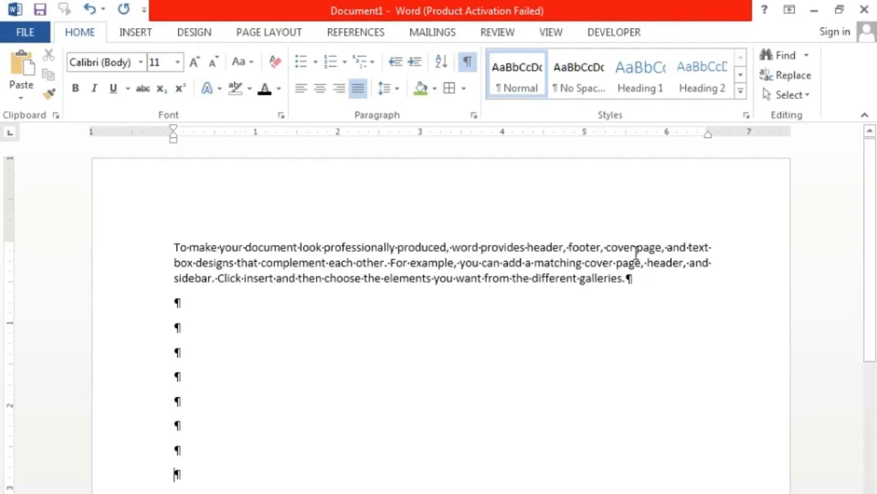
Add extra spaces before "document" and five tabs before "produced" in the first paragraph.
{"action": "left_click", "coordinate": [244, 246]}
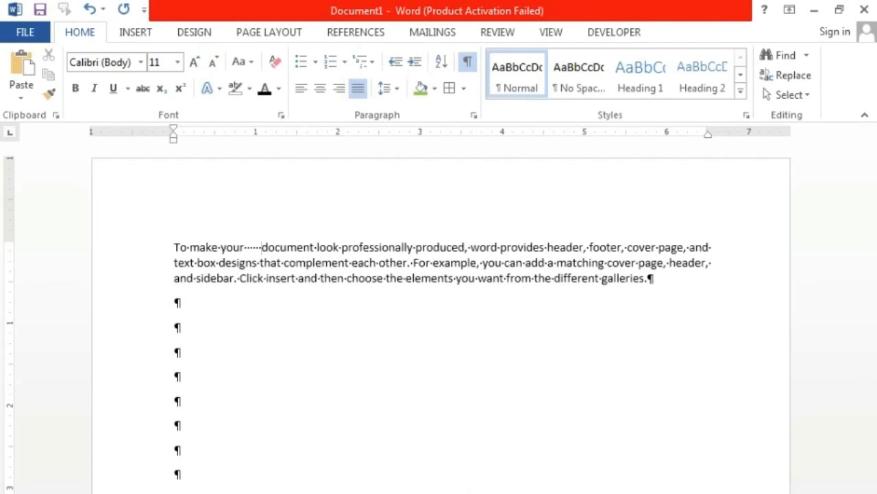
{"action": "left_click", "coordinate": [413, 248]}
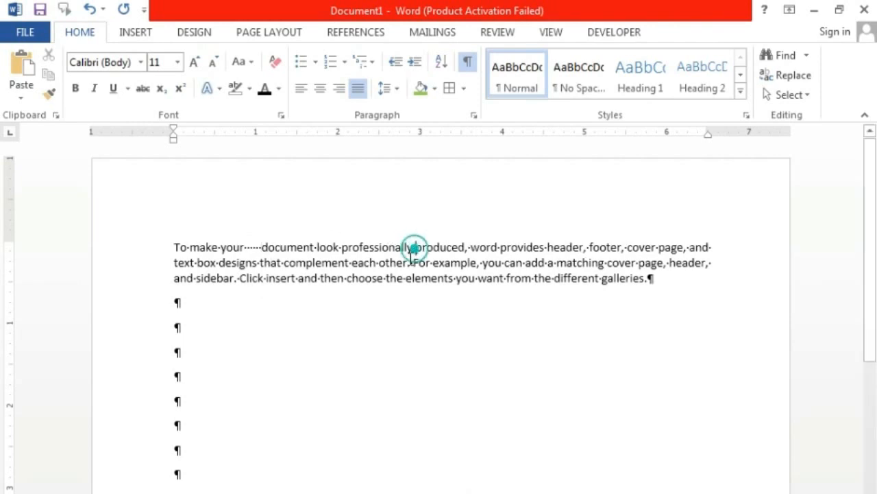
{"action": "key", "text": "Tab"}
{"action": "key", "text": "Tab"}
{"action": "key", "text": "Tab"}
{"action": "key", "text": "Tab"}
{"action": "key", "text": "Tab"}
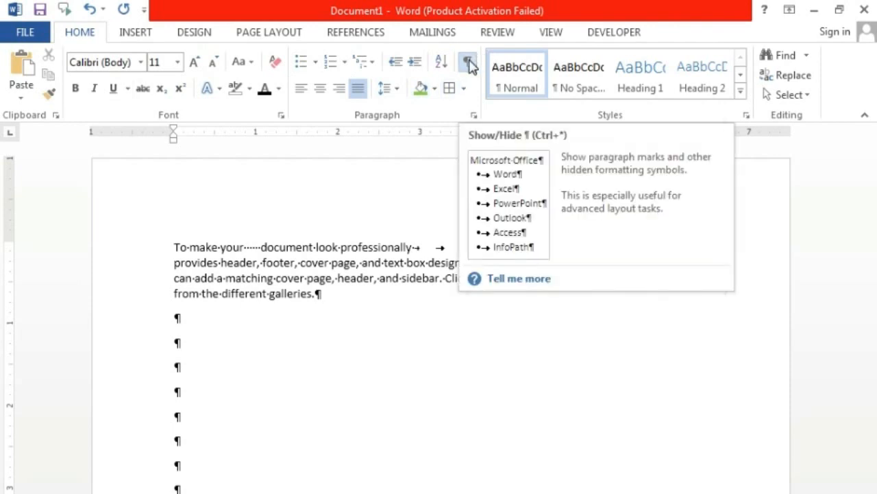
Hide the formatting symbols and undo the added tabs, spaces and empty paragraphs.
{"action": "left_click", "coordinate": [470, 63]}
{"action": "left_click", "coordinate": [468, 316]}
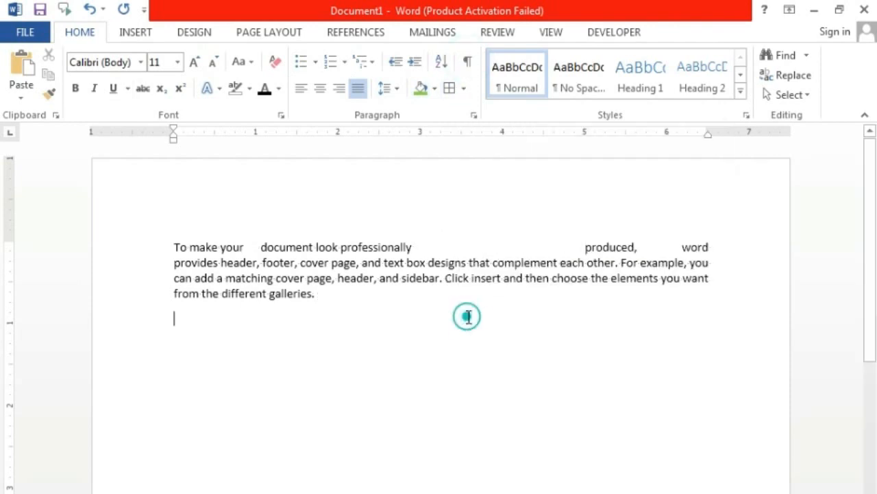
{"action": "key", "text": "ctrl+z"}
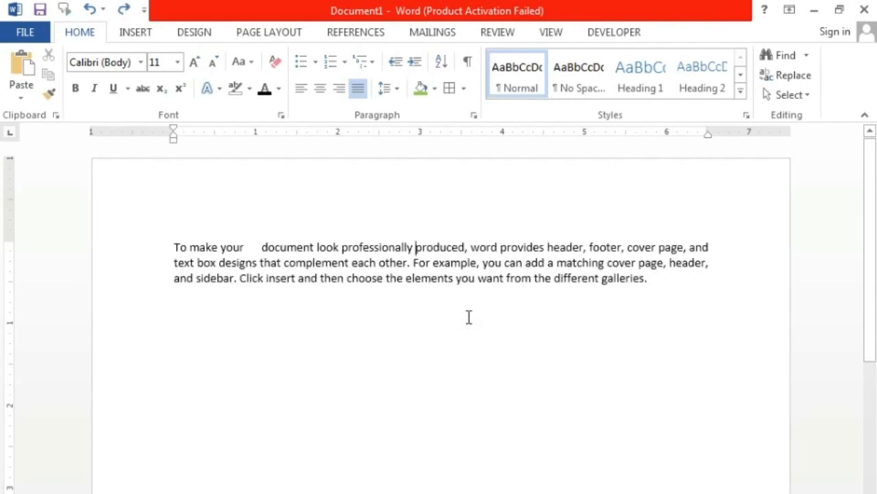
{"action": "key", "text": "ctrl+z"}
{"action": "key", "text": "ctrl+z"}
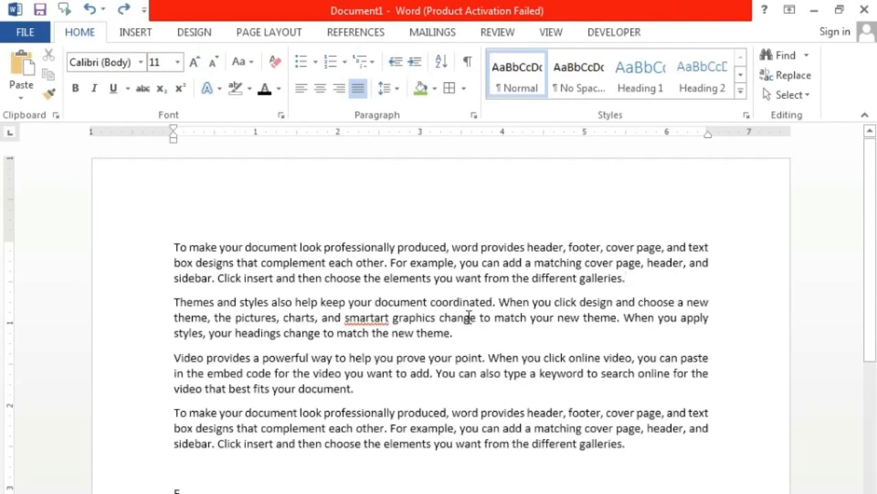
Preview the quick styles on the four paragraphs without applying any, and deselect the text.
{"action": "left_click", "coordinate": [159, 247]}
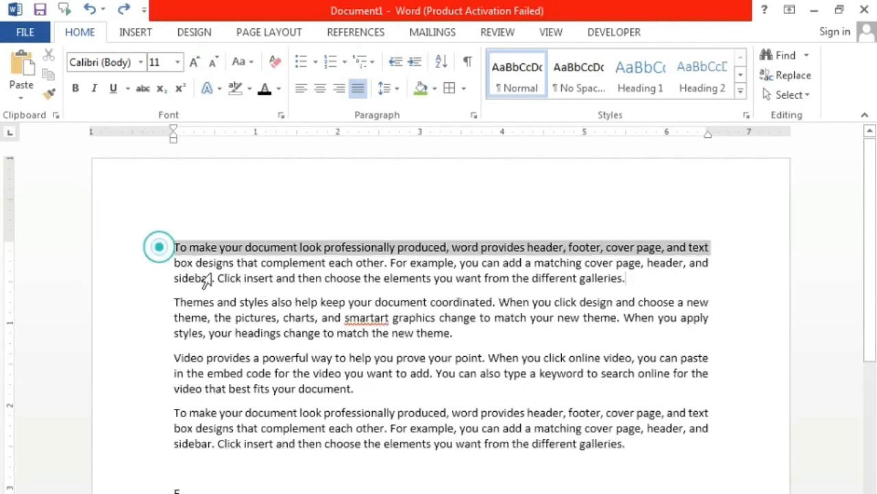
{"action": "left_click_drag", "start_coordinate": [206, 279], "coordinate": [631, 450]}
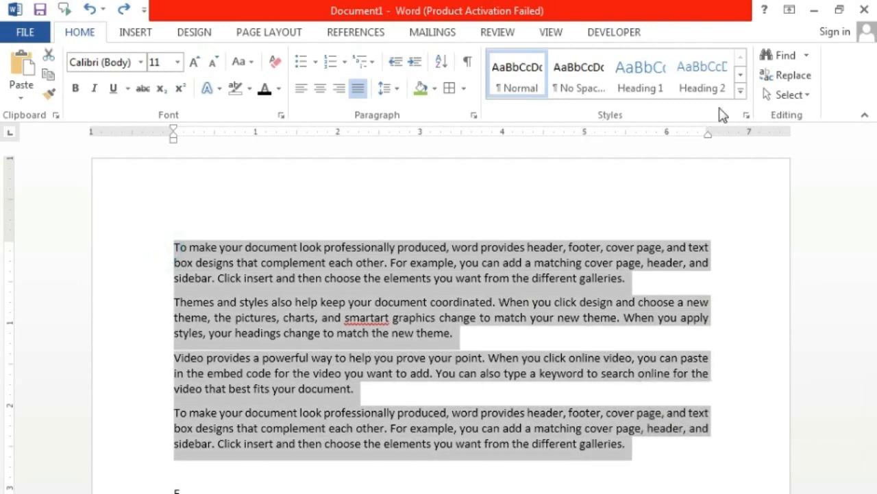
{"action": "left_click", "coordinate": [741, 90]}
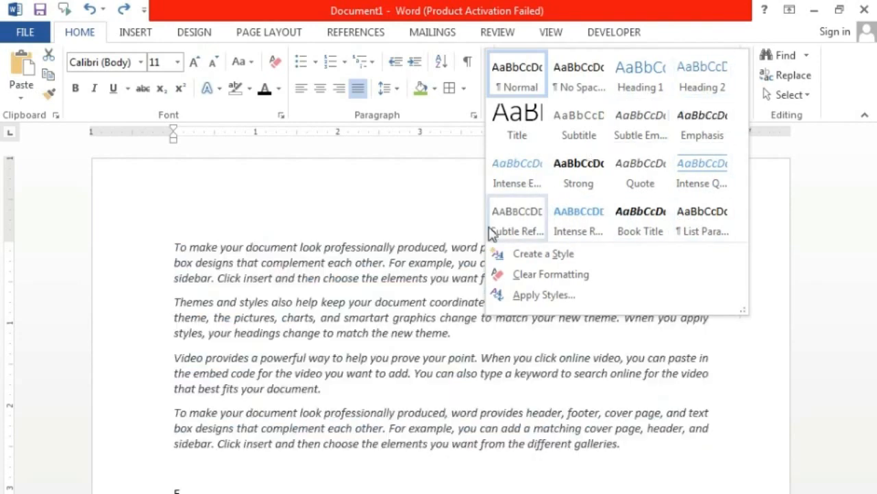
{"action": "left_click", "coordinate": [427, 302]}
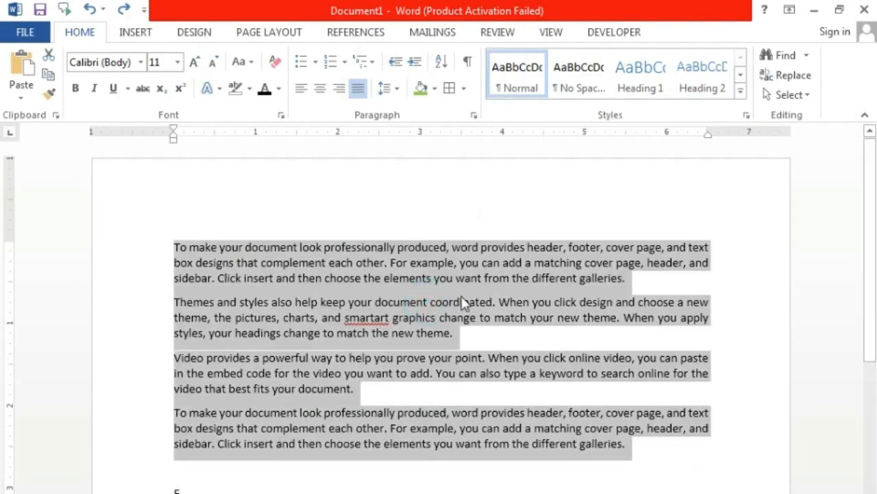
{"action": "left_click", "coordinate": [462, 301]}
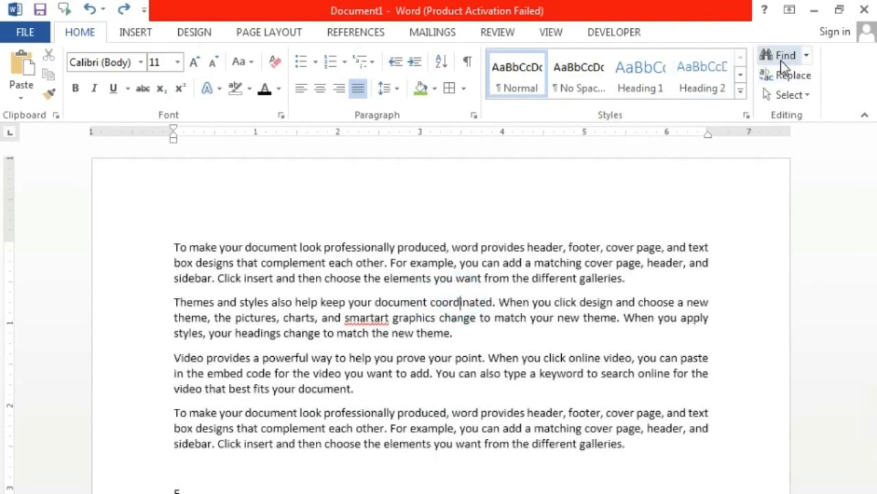
Search the document for "the".
{"action": "left_click", "coordinate": [780, 58]}
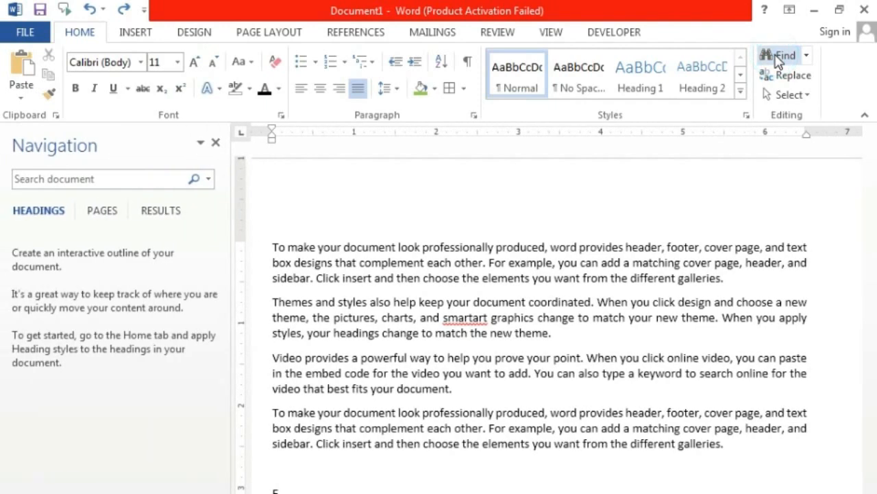
{"action": "left_click", "coordinate": [69, 177]}
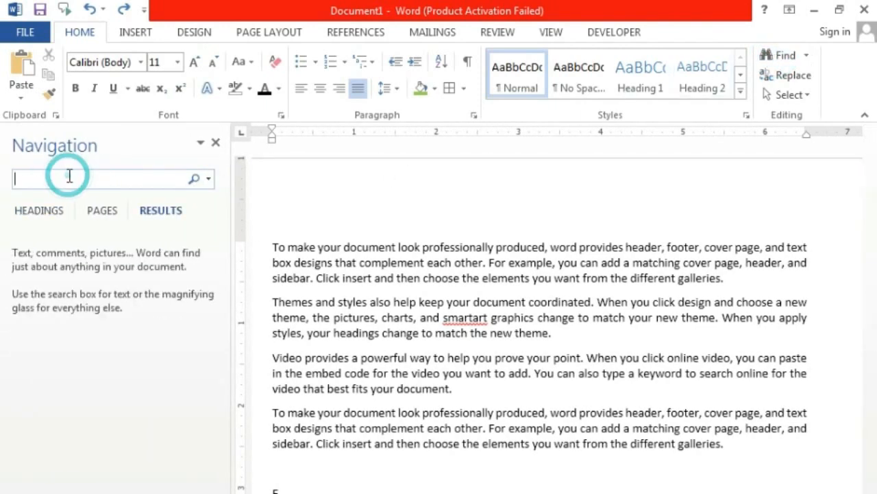
{"action": "type", "text": "the"}
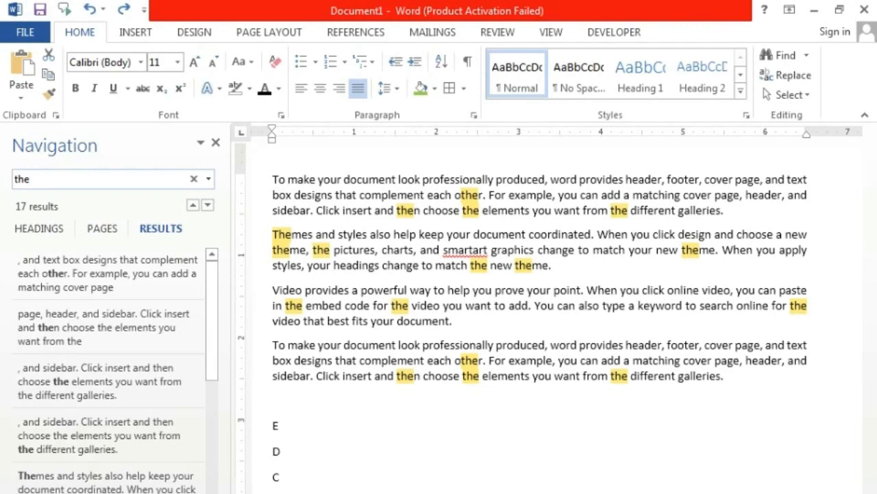
Search the document for "video" instead, and close the search results.
{"action": "key", "text": "BackSpace"}
{"action": "key", "text": "BackSpace"}
{"action": "key", "text": "BackSpace"}
{"action": "type", "text": "v"}
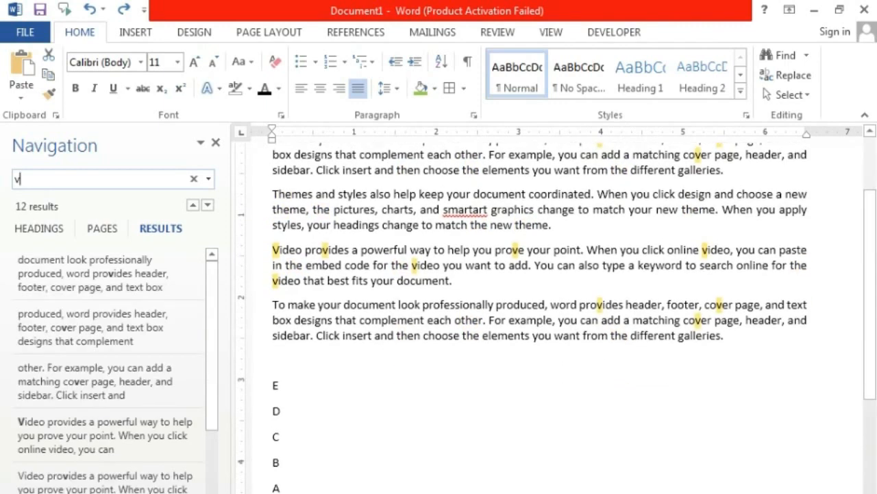
{"action": "type", "text": "ideo"}
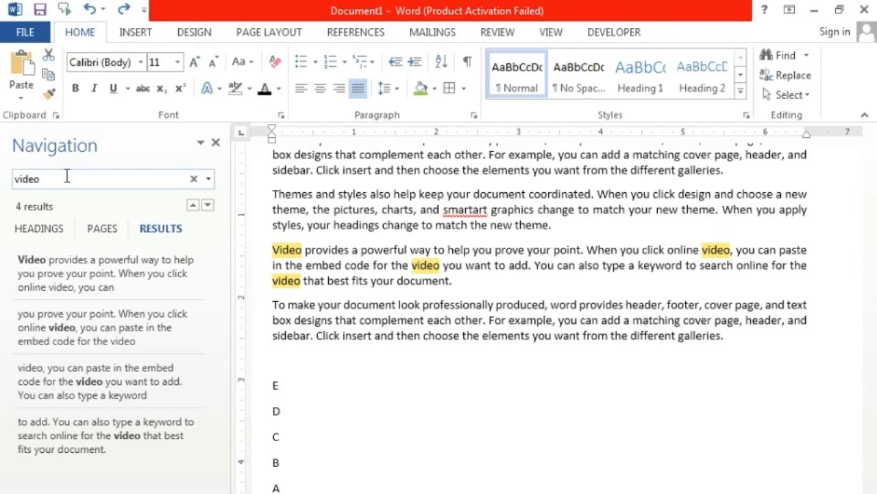
{"action": "left_click", "coordinate": [215, 143]}
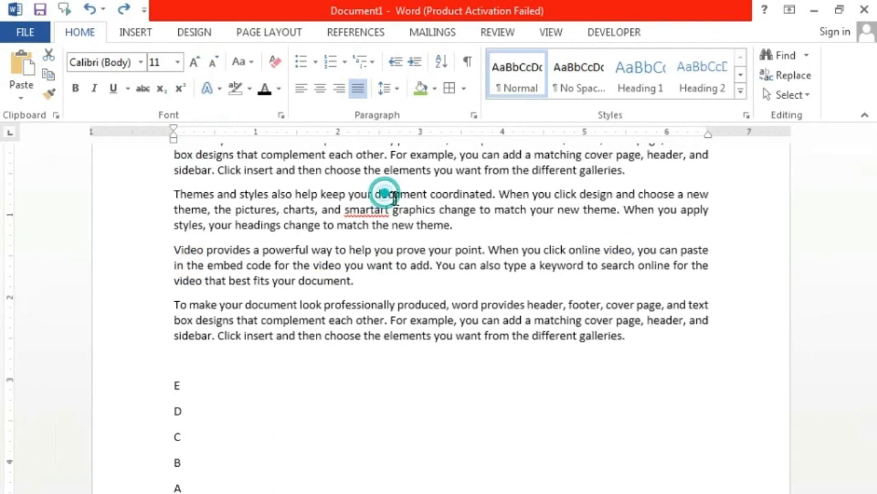
{"action": "left_click", "coordinate": [384, 194]}
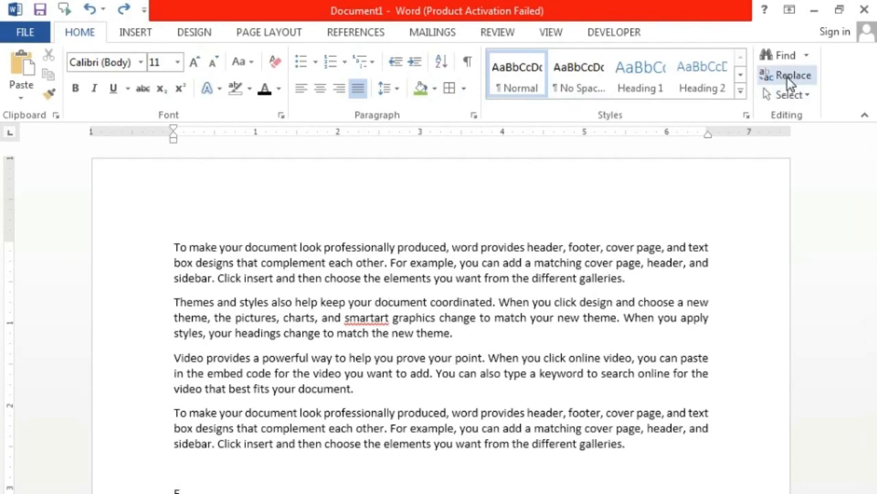
Replace every occurrence of "video" in the document with "Audio".
{"action": "left_click", "coordinate": [790, 76]}
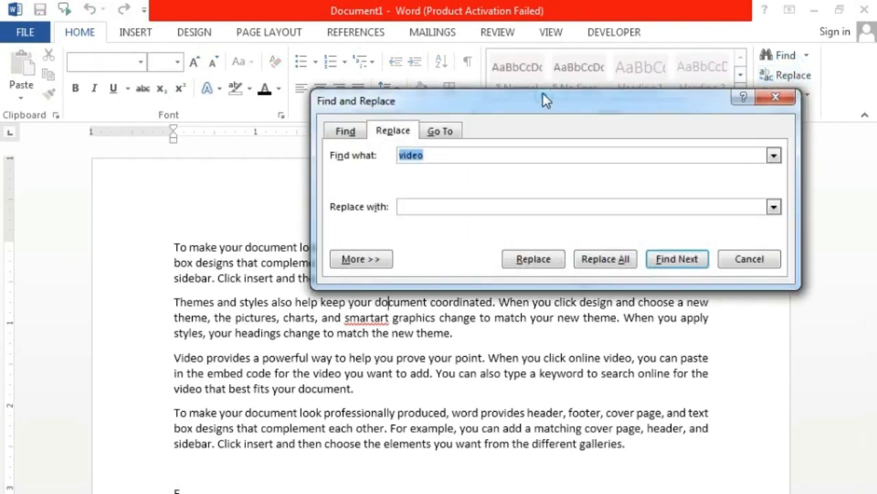
{"action": "left_click_drag", "start_coordinate": [546, 100], "coordinate": [543, 66]}
{"action": "left_click", "coordinate": [416, 172]}
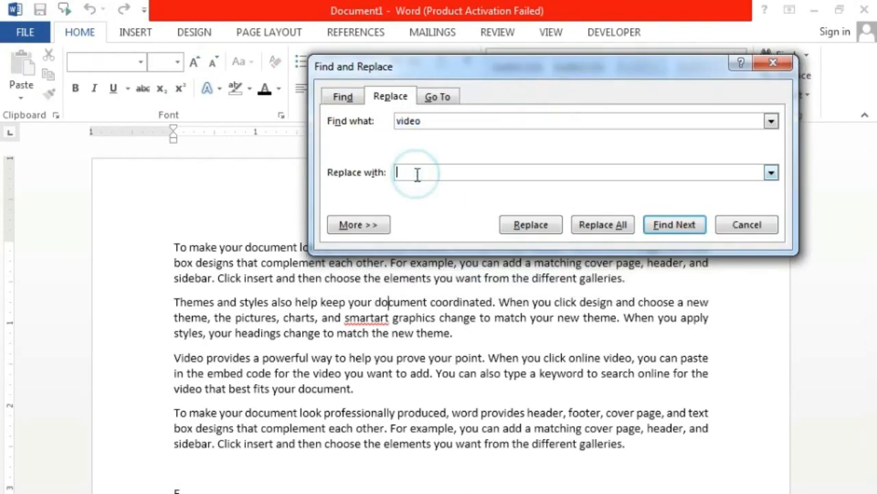
{"action": "type", "text": "A"}
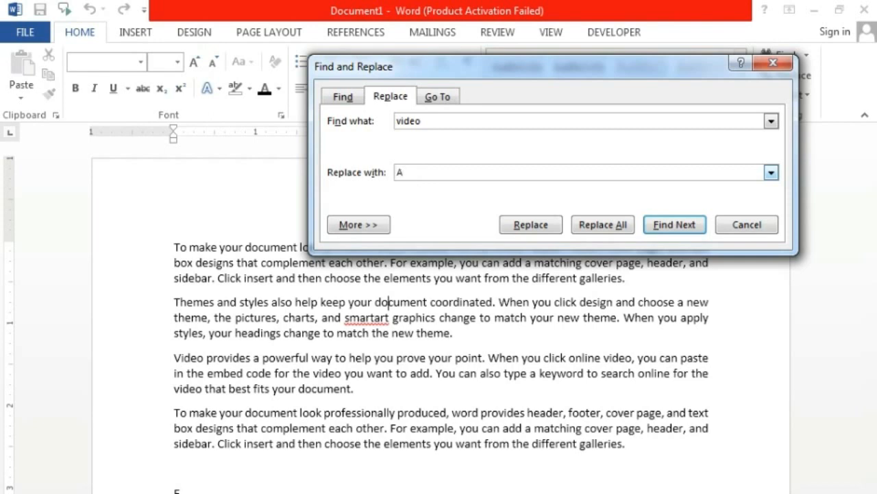
{"action": "type", "text": "udio"}
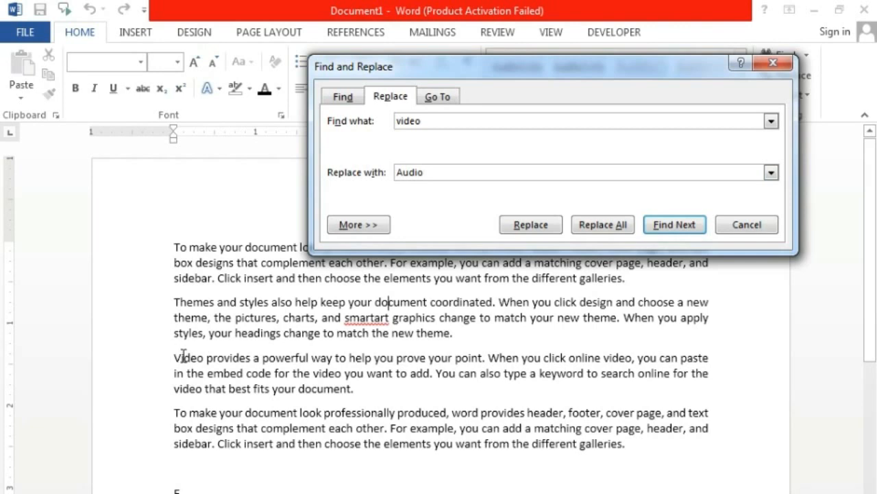
{"action": "left_click", "coordinate": [617, 226]}
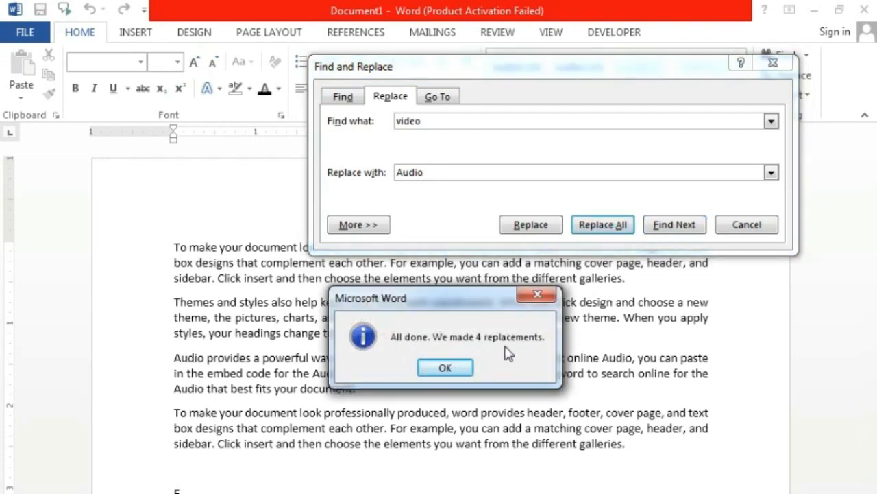
Close the replacement dialogs and check the word "Audio" where it was substituted in the third paragraph.
{"action": "left_click", "coordinate": [459, 370]}
{"action": "left_click", "coordinate": [746, 229]}
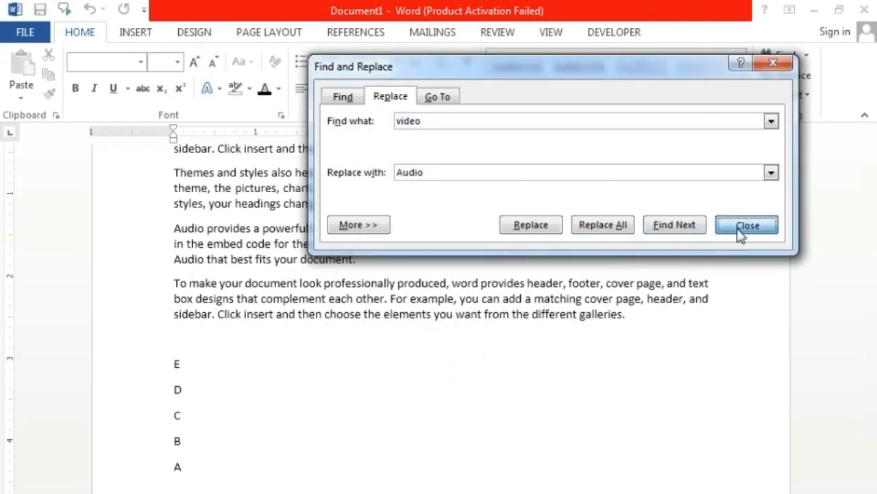
{"action": "scroll", "coordinate": [495, 340], "scroll_direction": "up", "scroll_amount": 3}
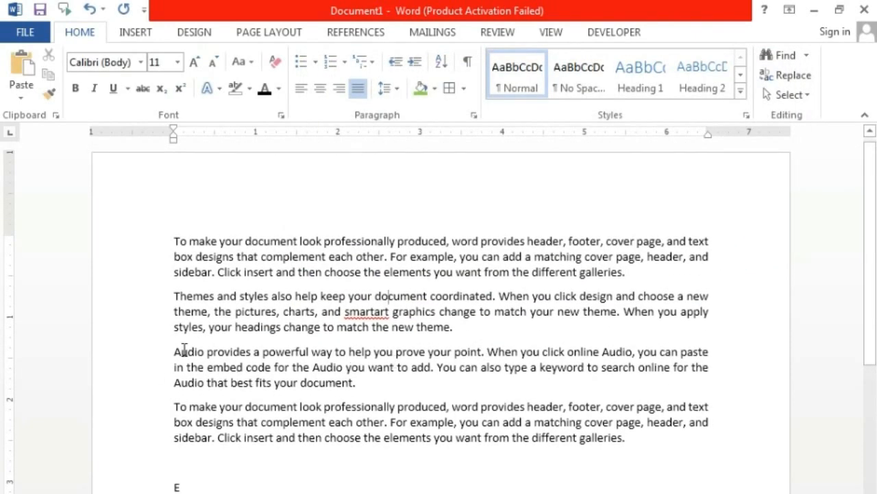
{"action": "double_click", "coordinate": [182, 351]}
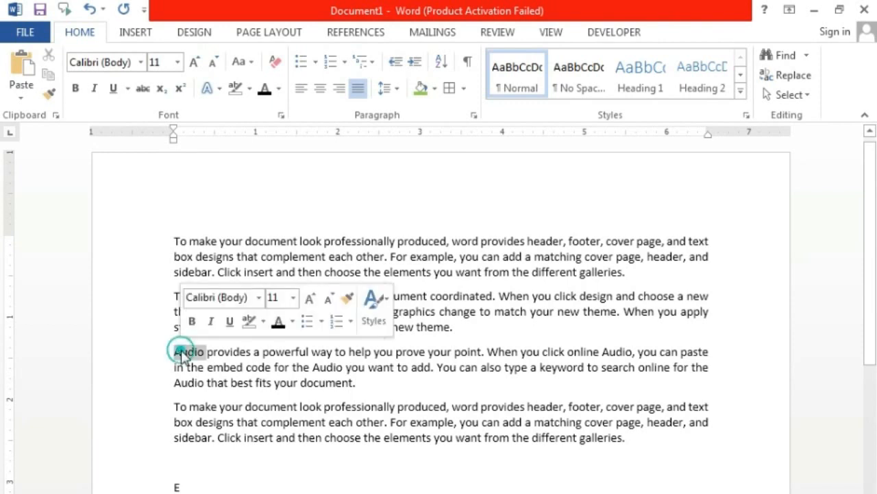
{"action": "double_click", "coordinate": [619, 353]}
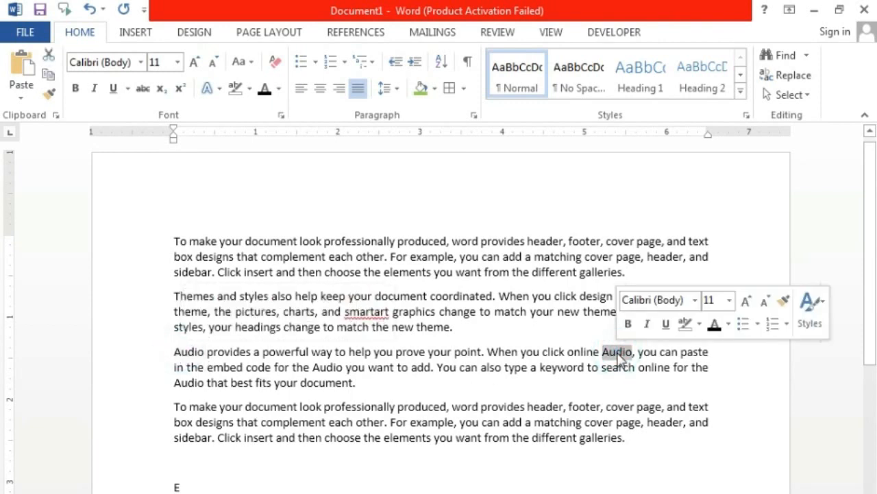
{"action": "left_click", "coordinate": [674, 421]}
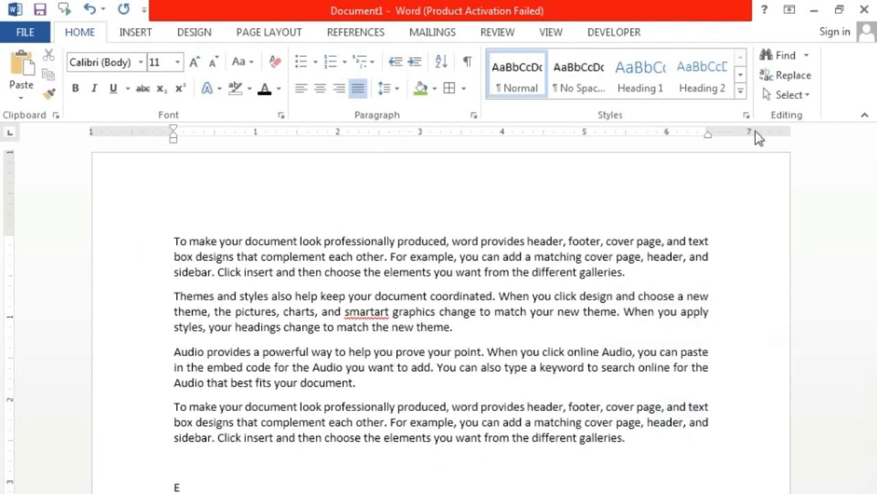
Select the whole document, try left, right and centre alignment, set it back to justified, and deselect the text.
{"action": "left_click", "coordinate": [808, 96]}
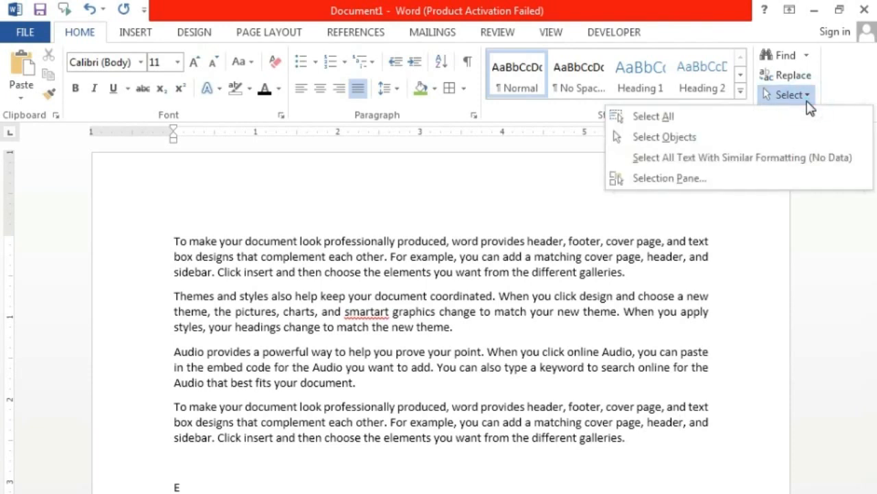
{"action": "left_click", "coordinate": [652, 117]}
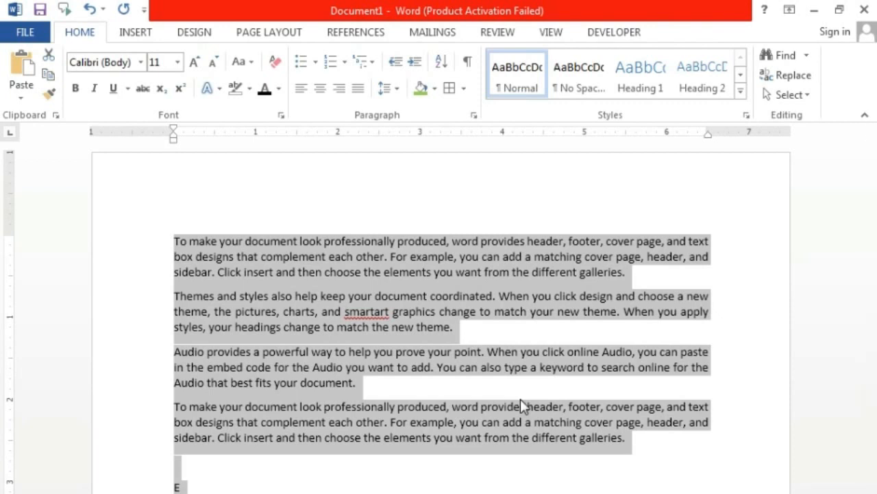
{"action": "left_click", "coordinate": [320, 88]}
{"action": "left_click", "coordinate": [302, 89]}
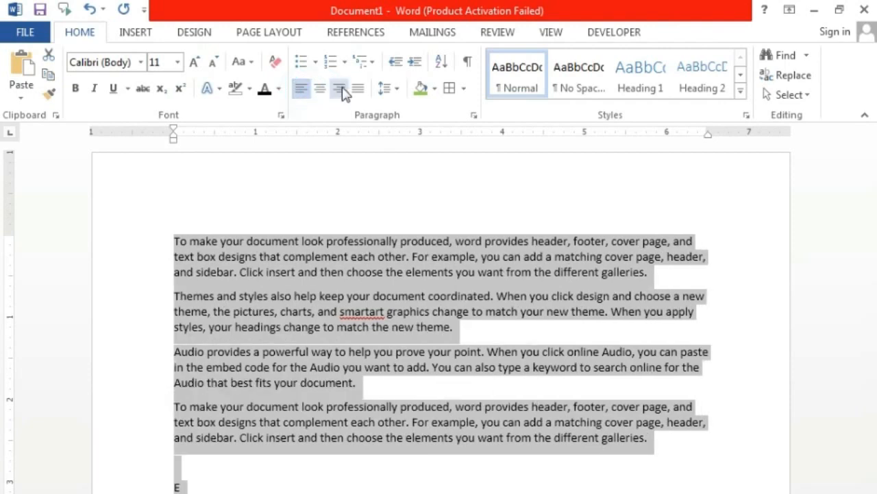
{"action": "left_click", "coordinate": [338, 89]}
{"action": "left_click", "coordinate": [320, 89]}
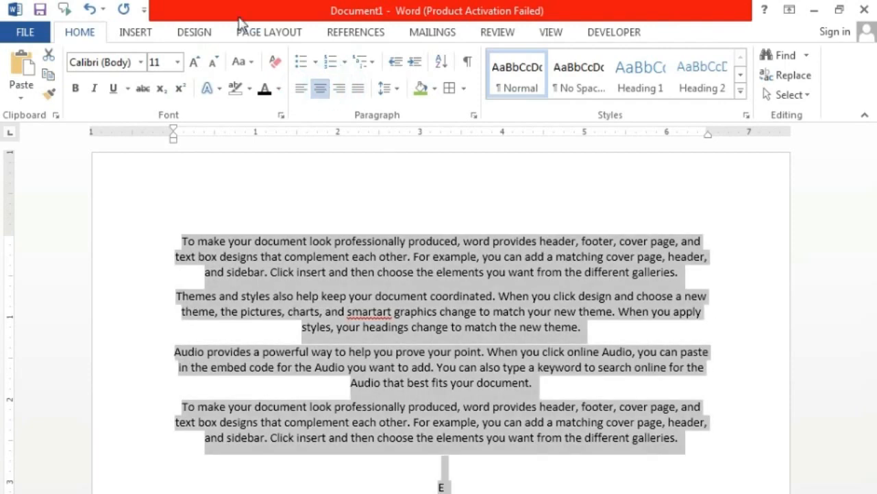
{"action": "left_click", "coordinate": [357, 91]}
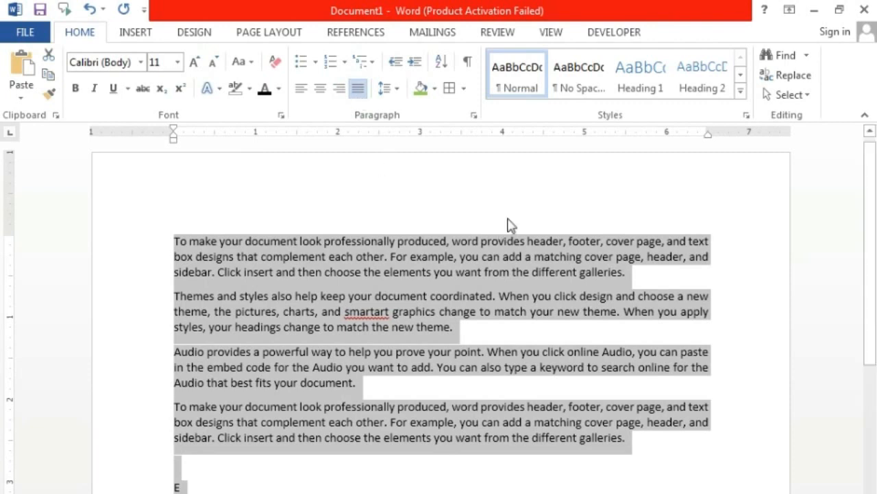
{"action": "left_click", "coordinate": [659, 291]}
{"action": "left_click", "coordinate": [639, 273]}
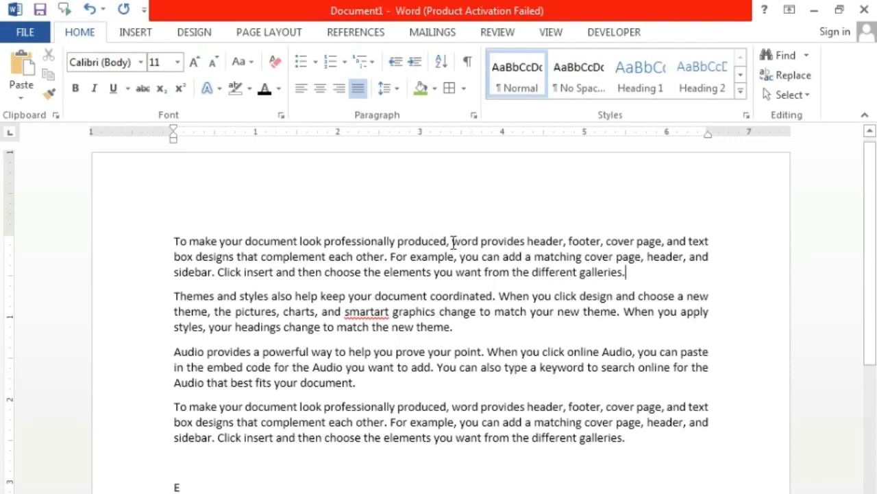
Split the opening phrase or sentence of each of the first three paragraphs onto its own line.
{"action": "left_click", "coordinate": [452, 242]}
{"action": "key", "text": "Return"}
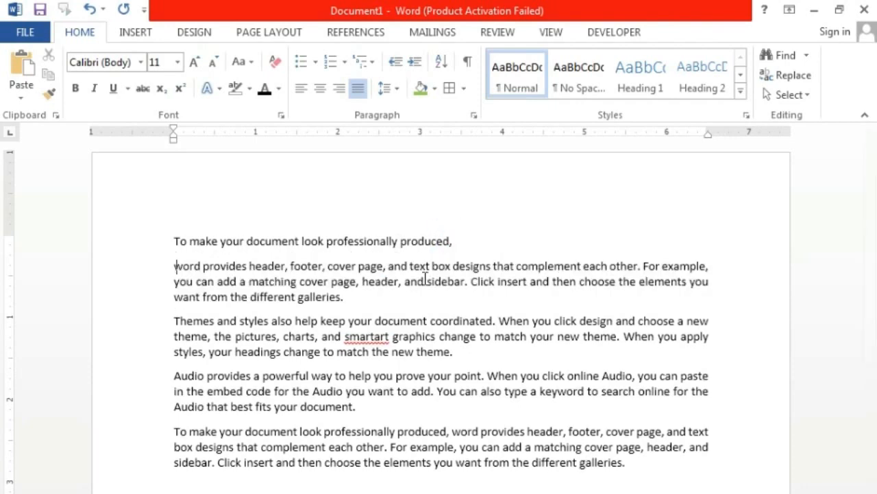
{"action": "left_click", "coordinate": [501, 321]}
{"action": "key", "text": "Return"}
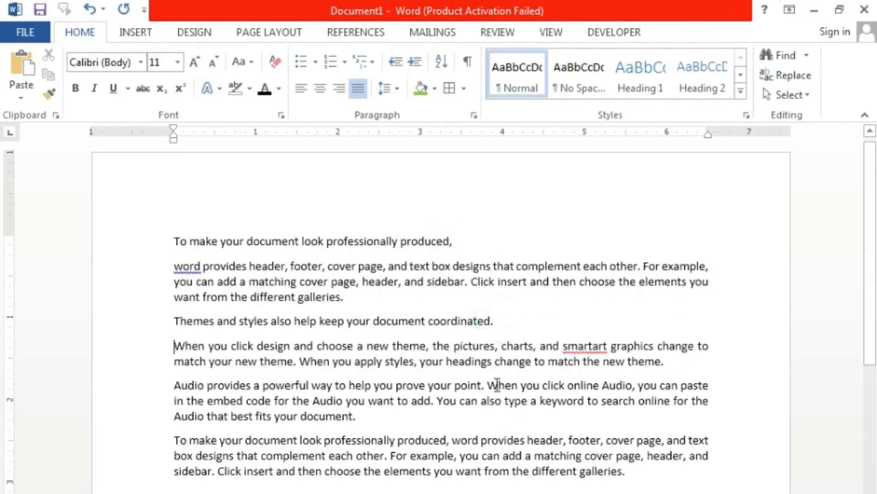
{"action": "left_click", "coordinate": [488, 384]}
{"action": "key", "text": "Return"}
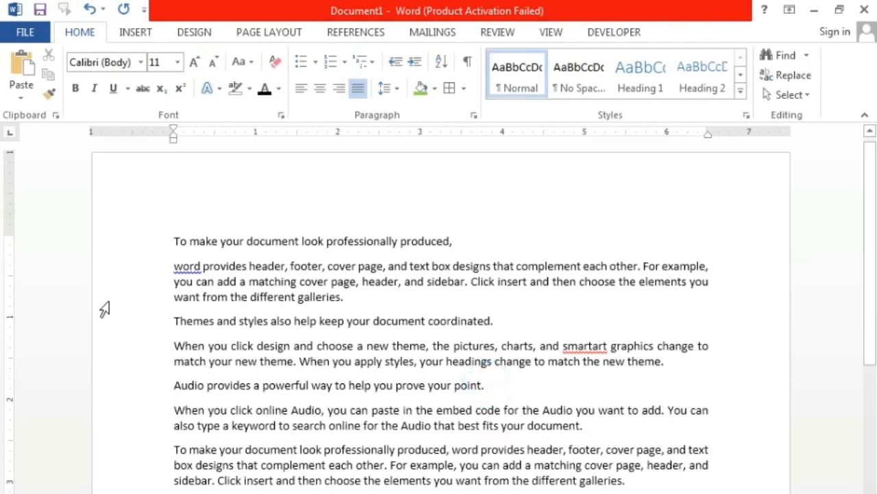
Apply the Heading 1 style to the three separated opening lines, and deselect the text.
{"action": "left_click", "coordinate": [111, 247]}
{"action": "left_click", "coordinate": [471, 265]}
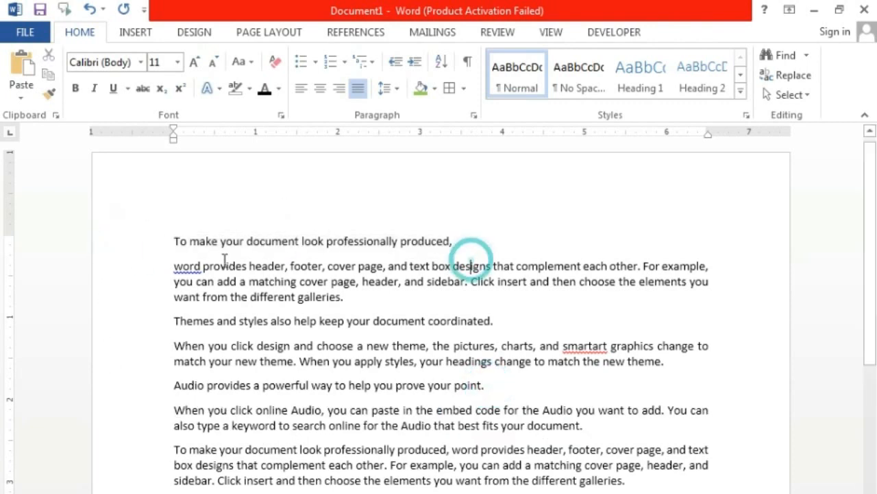
{"action": "left_click", "coordinate": [127, 246]}
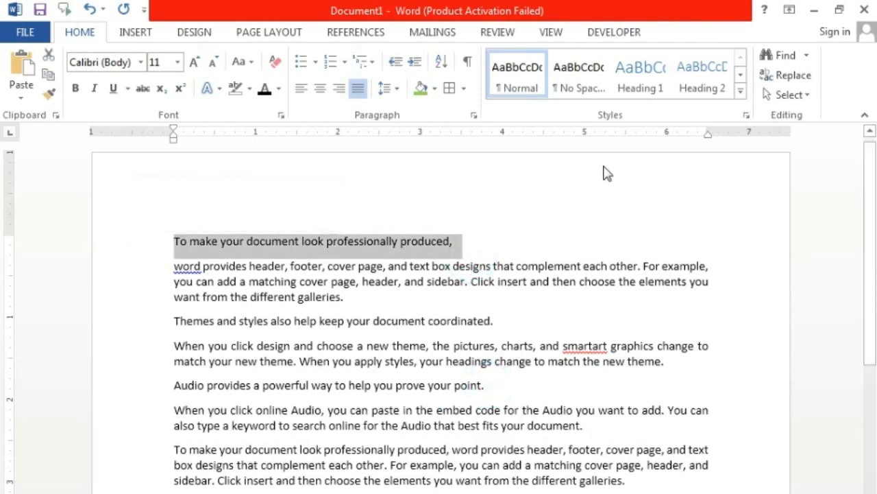
{"action": "left_click", "coordinate": [643, 88]}
{"action": "left_click", "coordinate": [147, 339]}
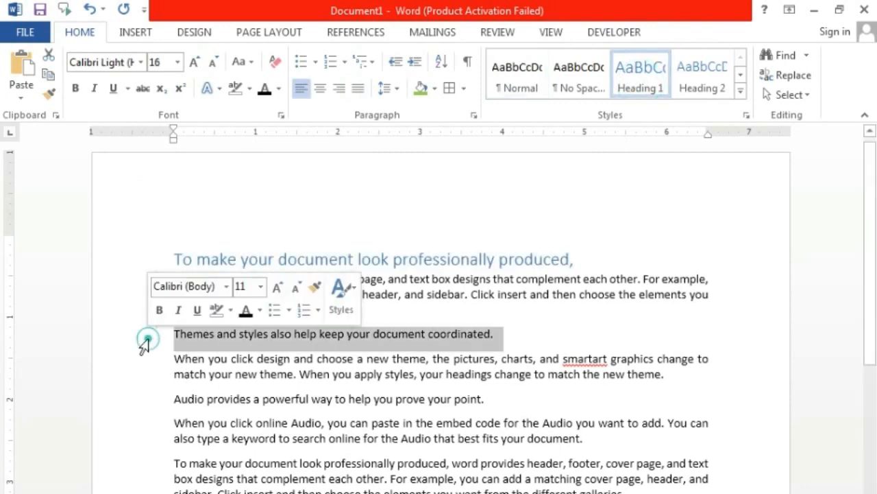
{"action": "left_click", "coordinate": [638, 82]}
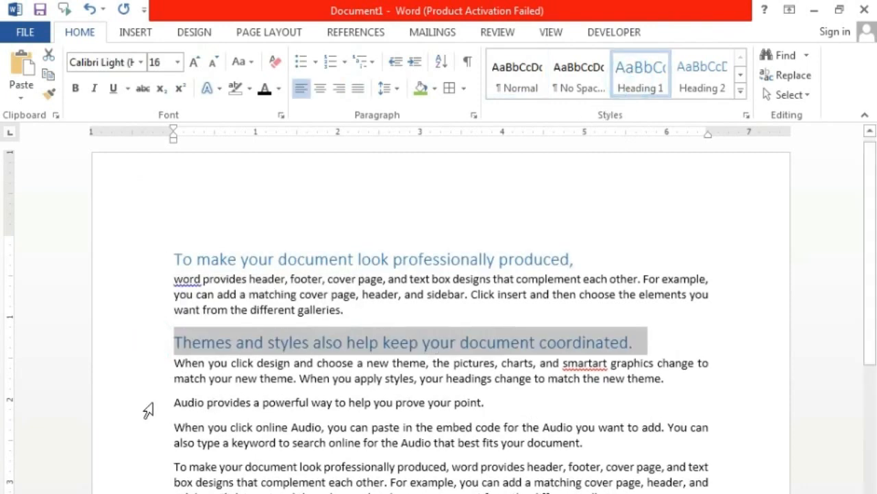
{"action": "left_click", "coordinate": [148, 403]}
{"action": "left_click", "coordinate": [632, 86]}
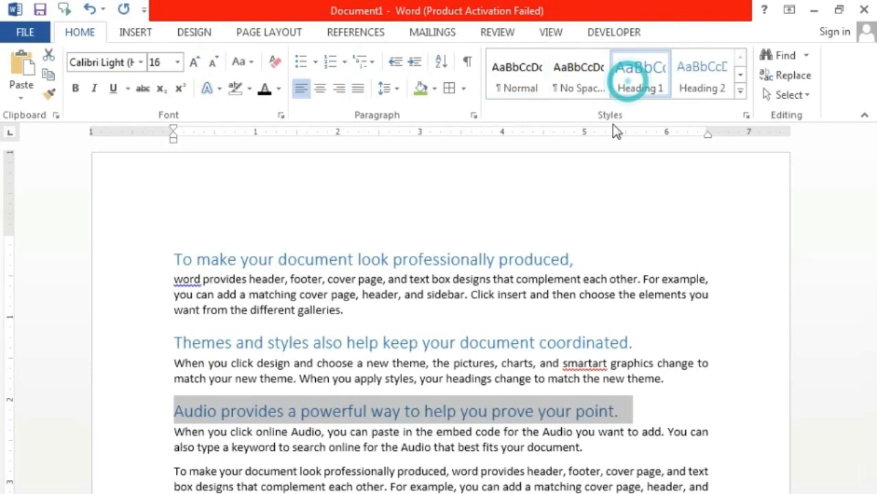
{"action": "left_click", "coordinate": [589, 317]}
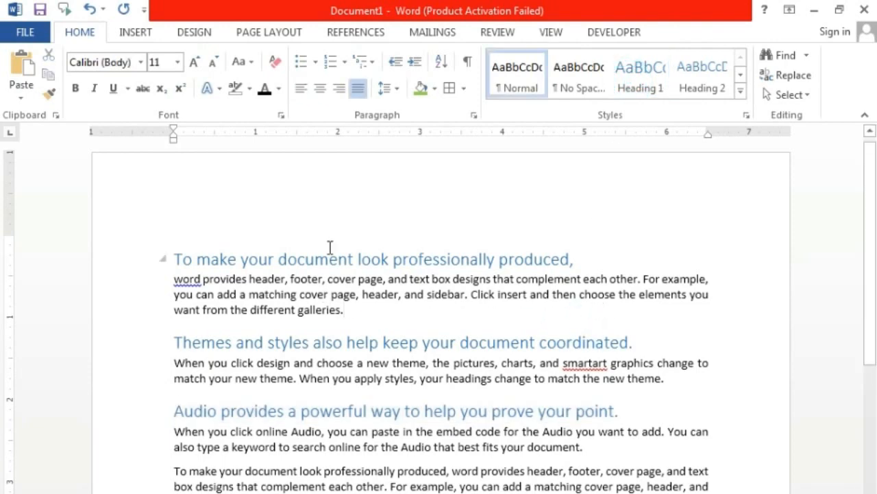
Review the final paragraph and the letter list E to A at the end of the document.
{"action": "left_click", "coordinate": [409, 486]}
{"action": "scroll", "coordinate": [327, 465], "scroll_direction": "down", "scroll_amount": 4}
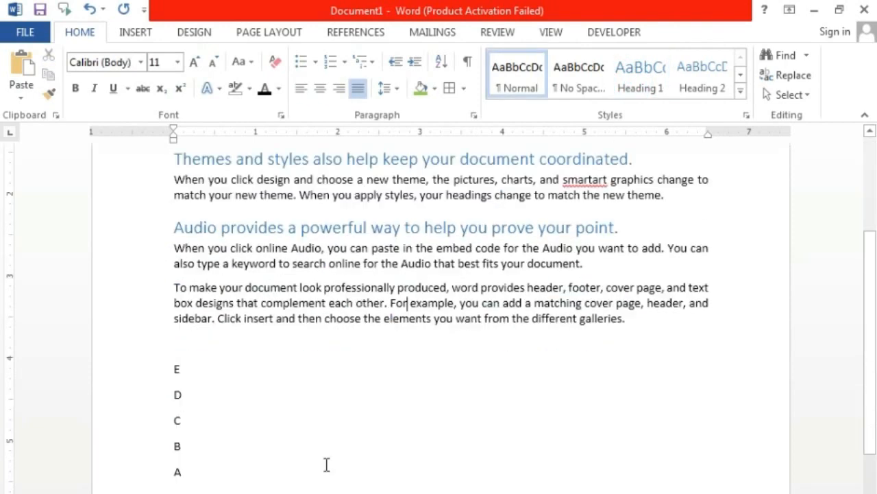
{"action": "left_click_drag", "start_coordinate": [171, 345], "coordinate": [303, 460]}
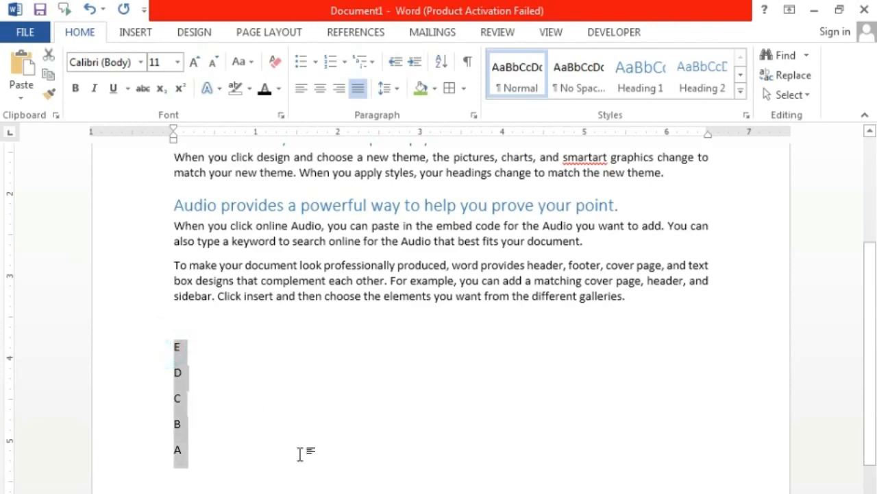
{"action": "scroll", "coordinate": [300, 454], "scroll_direction": "up", "scroll_amount": 5}
{"action": "left_click", "coordinate": [301, 298]}
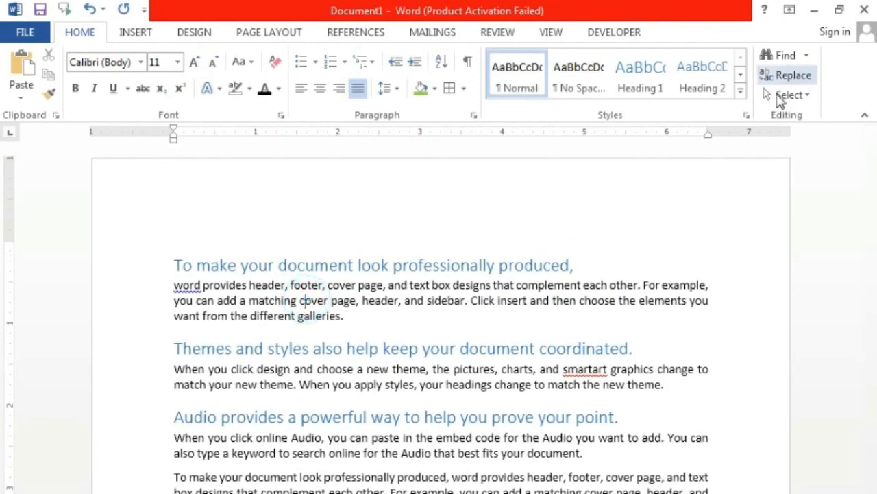
Select the entire contents of the document, headings included, and deselect them.
{"action": "left_click", "coordinate": [787, 95]}
{"action": "left_click", "coordinate": [712, 122]}
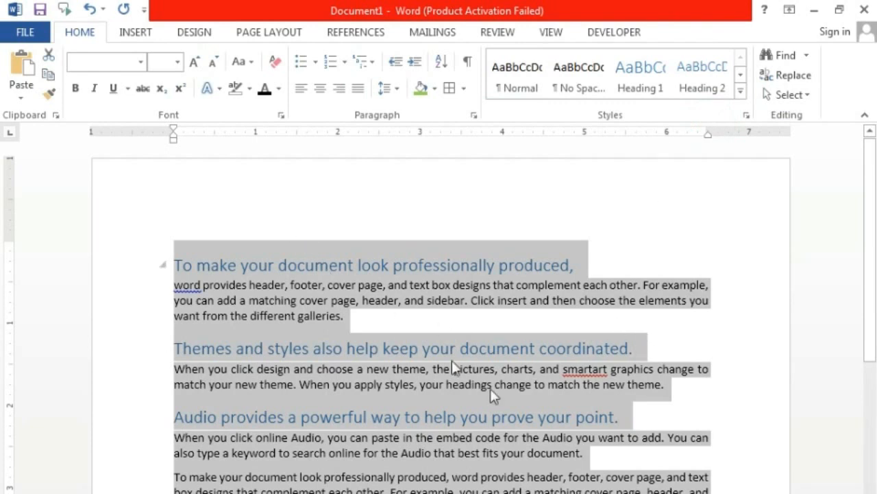
{"action": "left_click", "coordinate": [594, 480]}
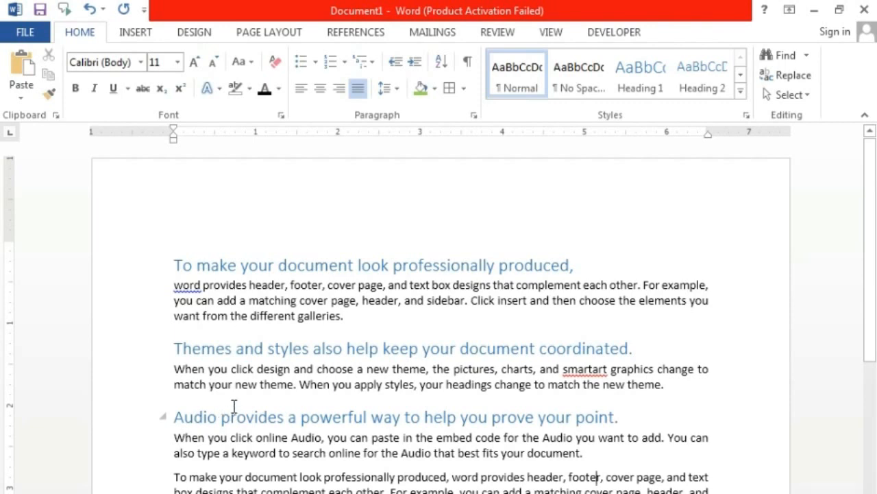
Select all text with formatting similar to the first heading, and clear the selection.
{"action": "left_click", "coordinate": [291, 264]}
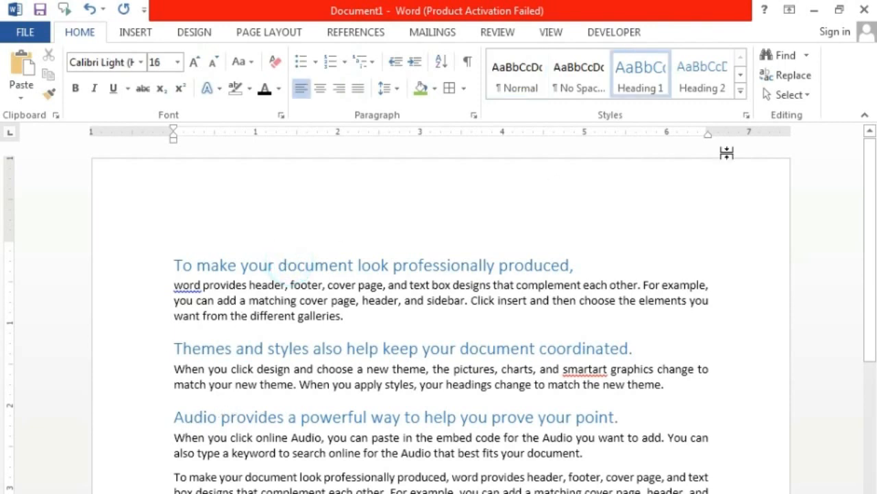
{"action": "left_click", "coordinate": [789, 94]}
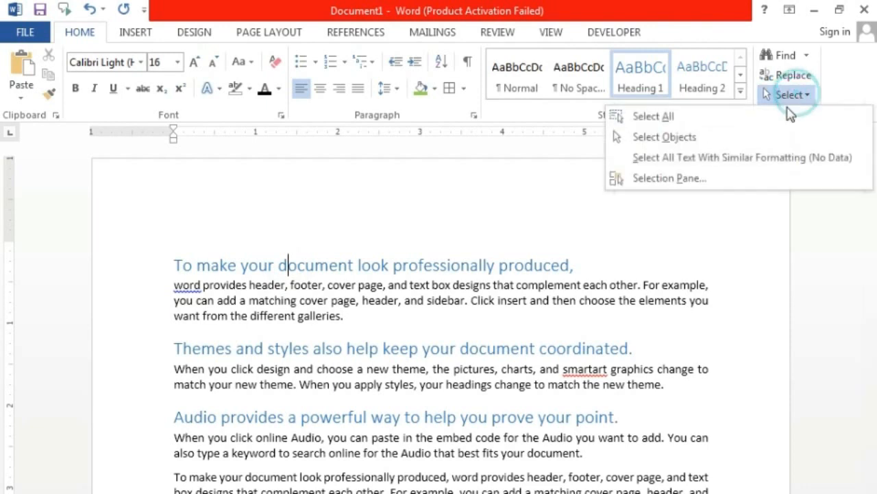
{"action": "left_click", "coordinate": [722, 164]}
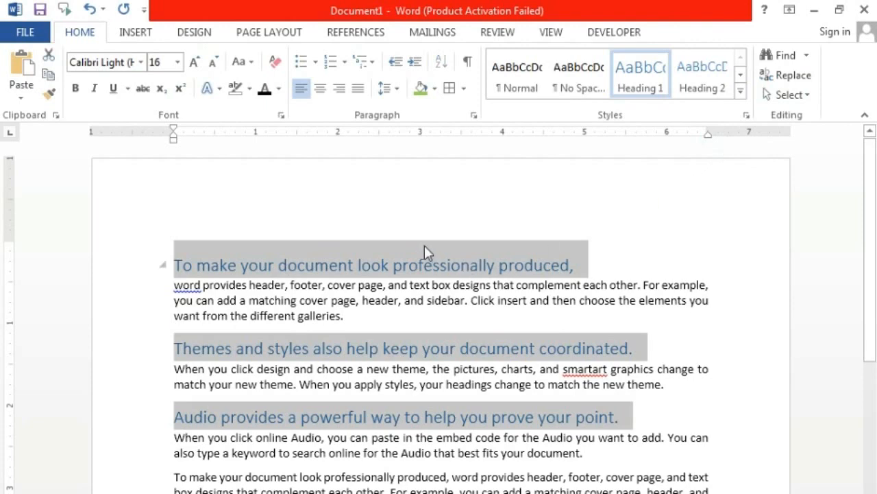
{"action": "left_click", "coordinate": [400, 437]}
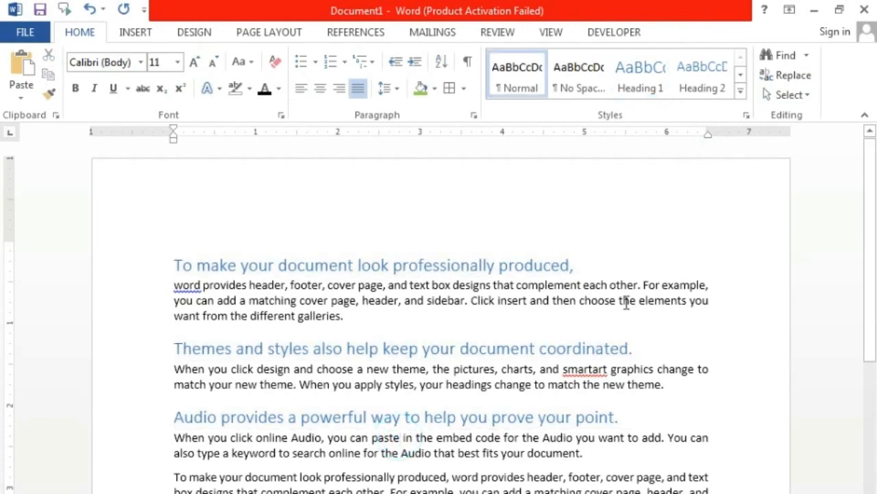
Select all text with formatting similar to the body paragraph under the first heading, and clear the selection.
{"action": "left_click", "coordinate": [657, 282]}
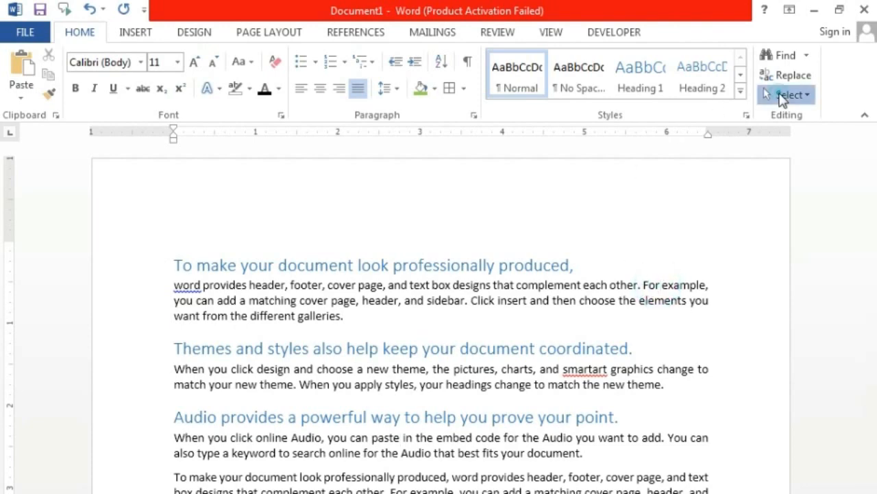
{"action": "left_click", "coordinate": [785, 95]}
{"action": "left_click", "coordinate": [776, 158]}
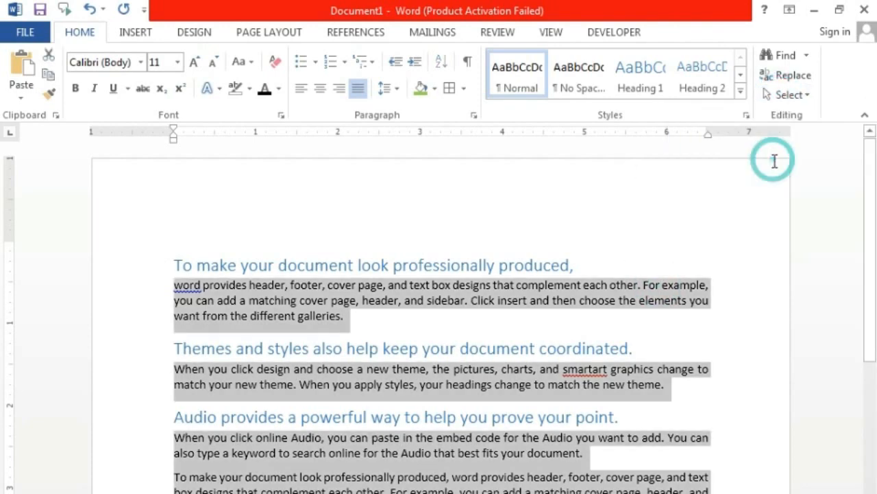
{"action": "left_click", "coordinate": [607, 454]}
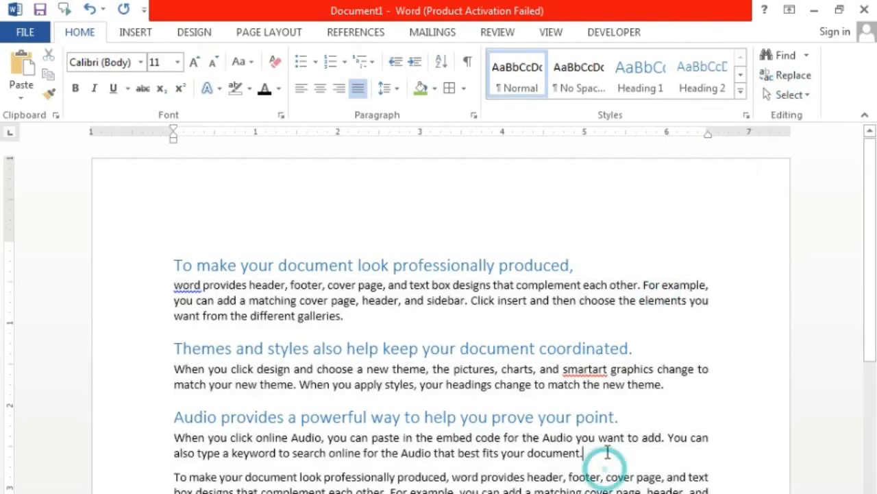
{"action": "left_click", "coordinate": [399, 320]}
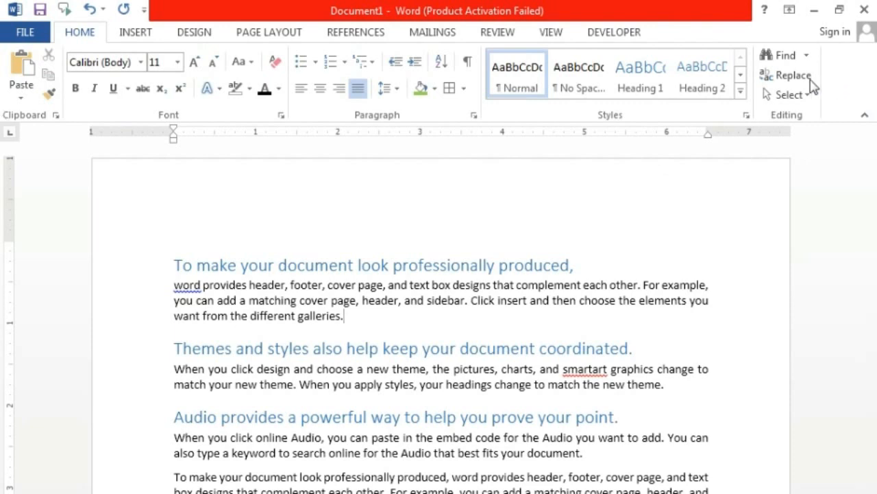
{"action": "left_click", "coordinate": [317, 227]}
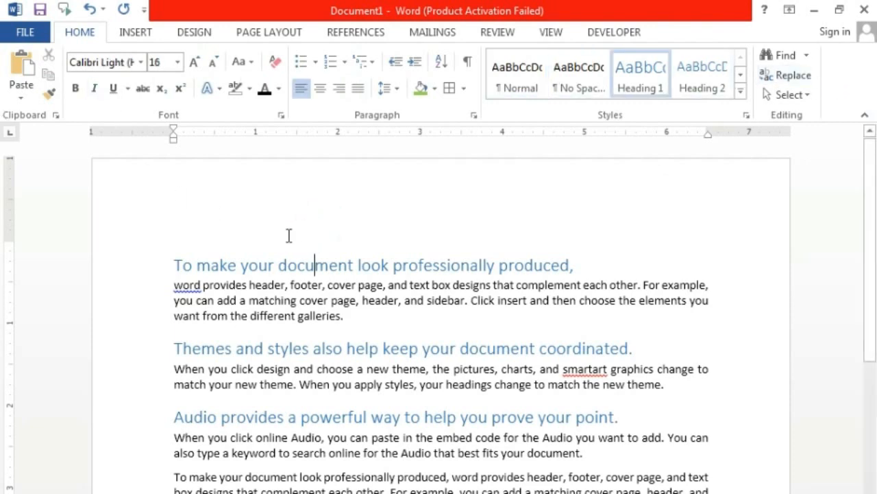
{"action": "left_click", "coordinate": [177, 266]}
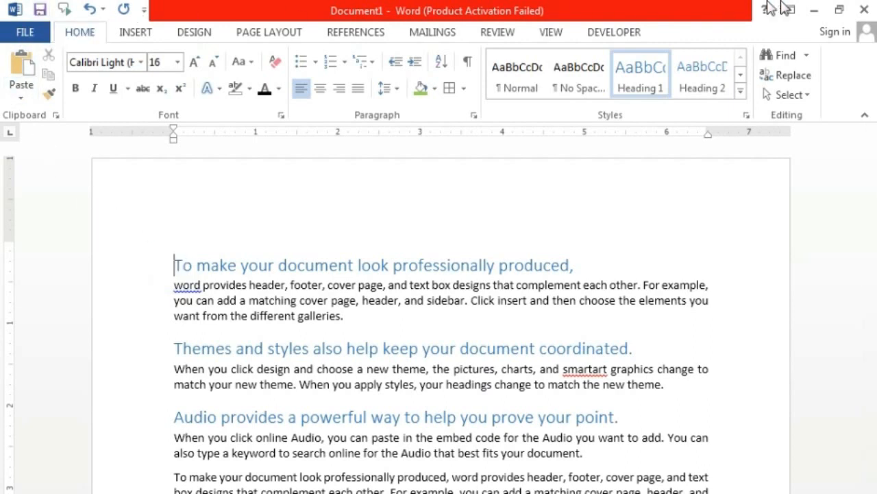
Start saving the document to the computer, browse Documents and the Softwares (F:) drive, and choose the Desktop as the location.
{"action": "left_click", "coordinate": [39, 11]}
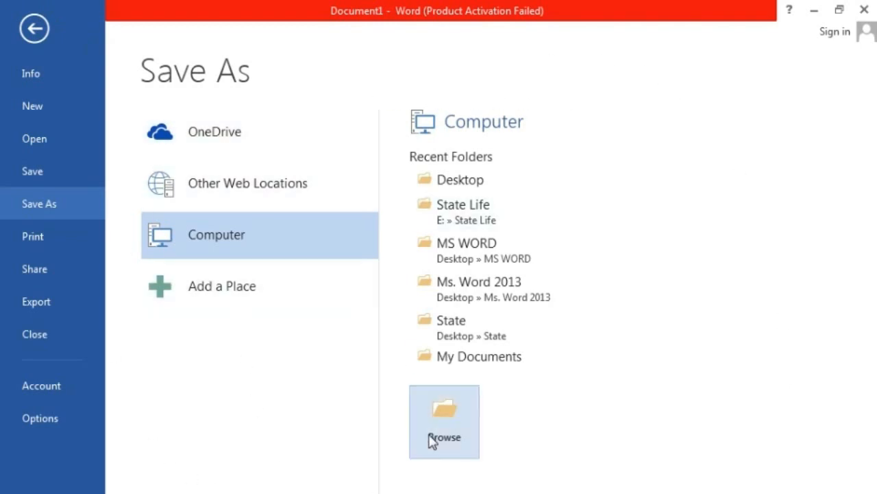
{"action": "left_click", "coordinate": [459, 438]}
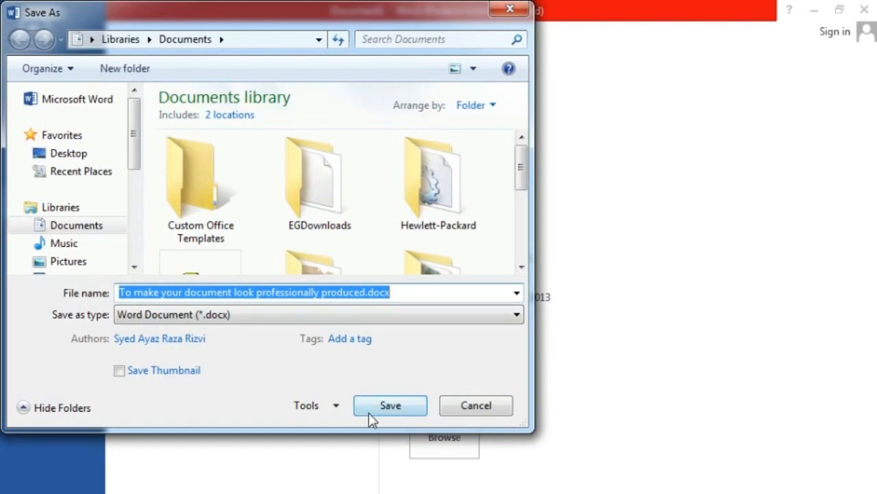
{"action": "left_click", "coordinate": [72, 155]}
{"action": "left_click", "coordinate": [100, 230]}
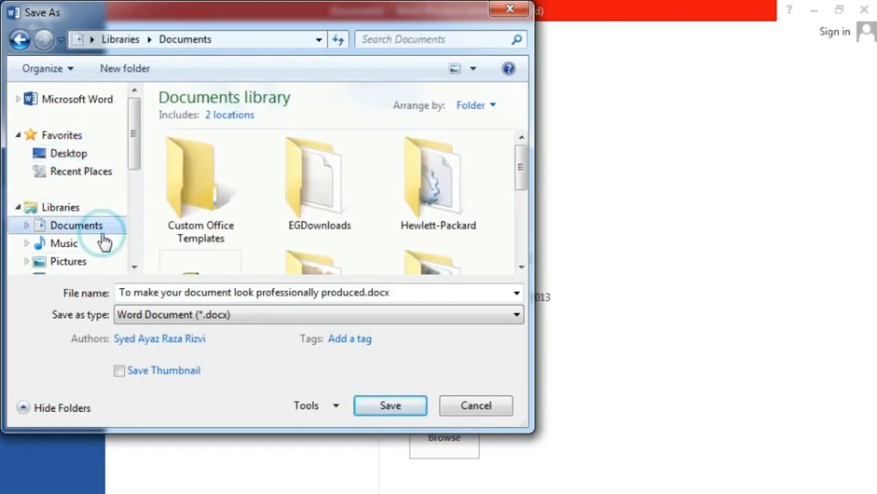
{"action": "left_click_drag", "start_coordinate": [133, 160], "coordinate": [113, 221]}
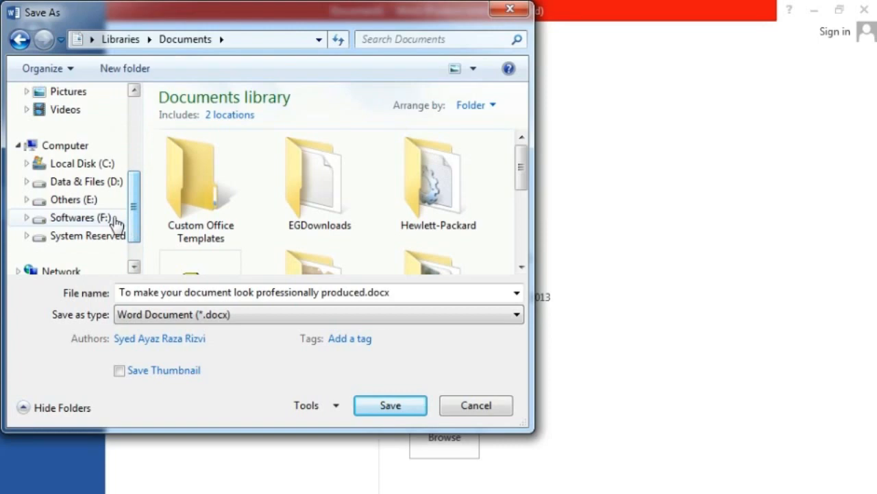
{"action": "left_click", "coordinate": [96, 182]}
{"action": "left_click", "coordinate": [89, 217]}
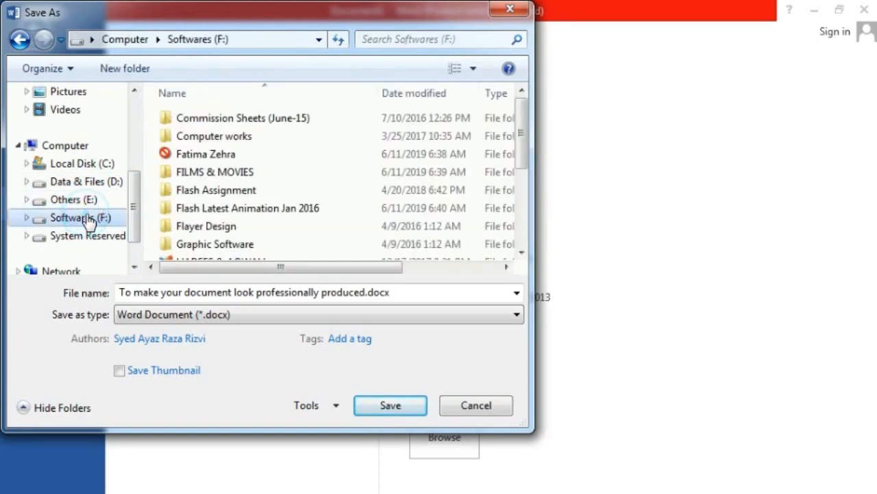
{"action": "left_click_drag", "start_coordinate": [134, 216], "coordinate": [133, 130]}
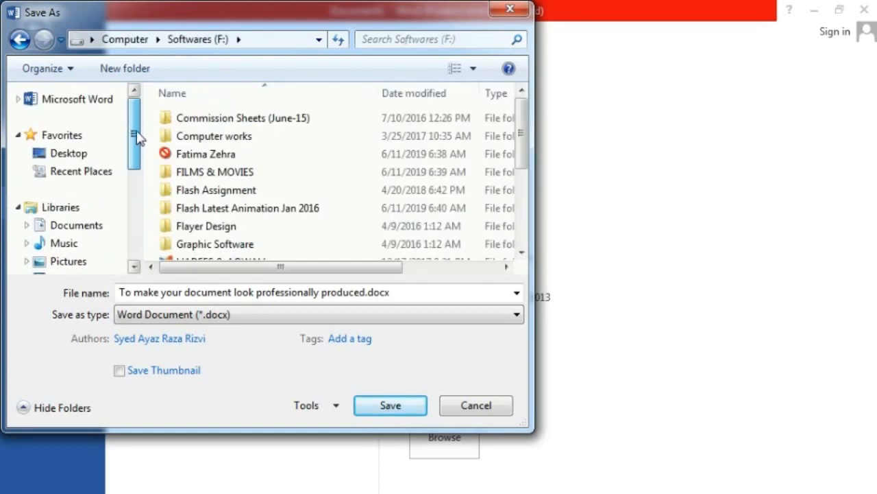
{"action": "left_click", "coordinate": [101, 151]}
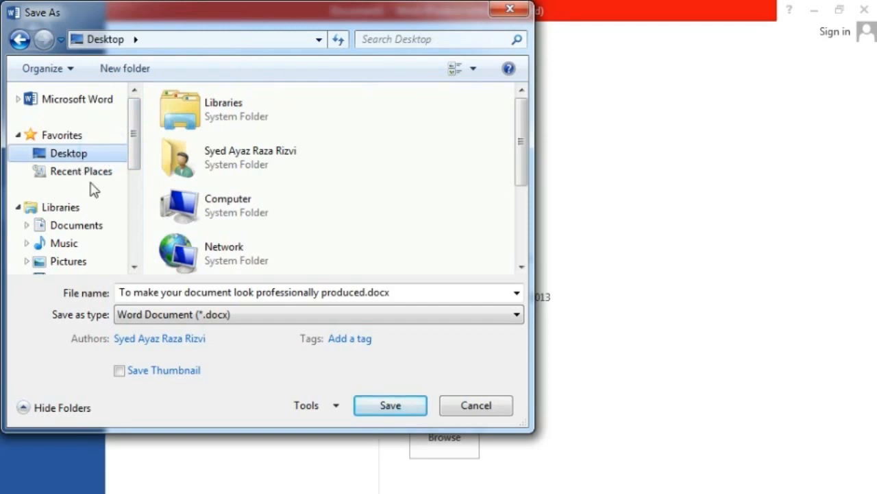
Enter Sample as the file name, cancel the save and return to the document.
{"action": "left_click", "coordinate": [364, 291]}
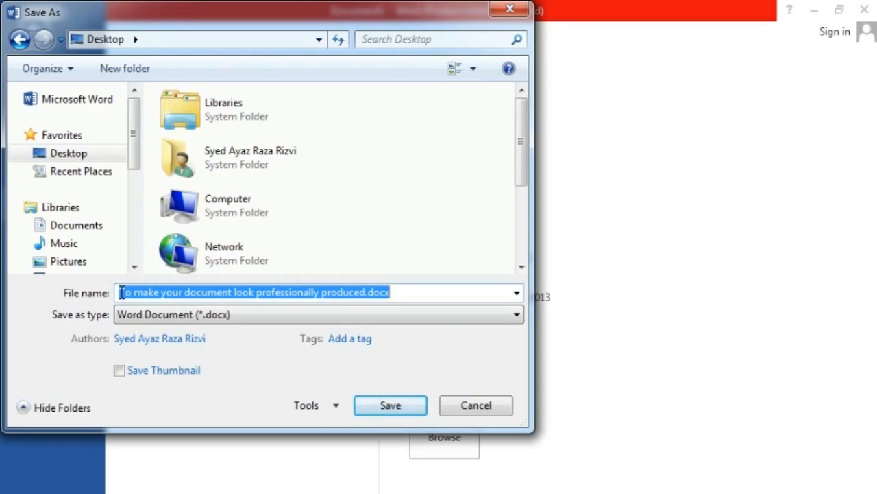
{"action": "type", "text": "Sample"}
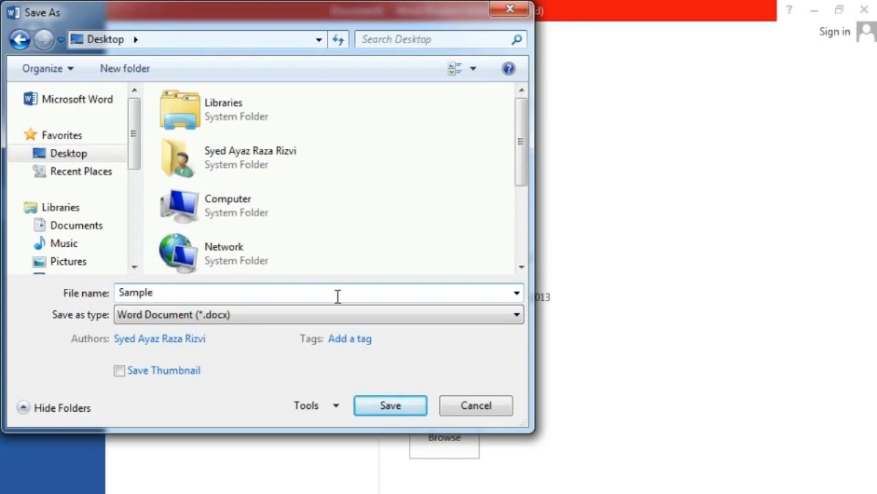
{"action": "left_click", "coordinate": [480, 405]}
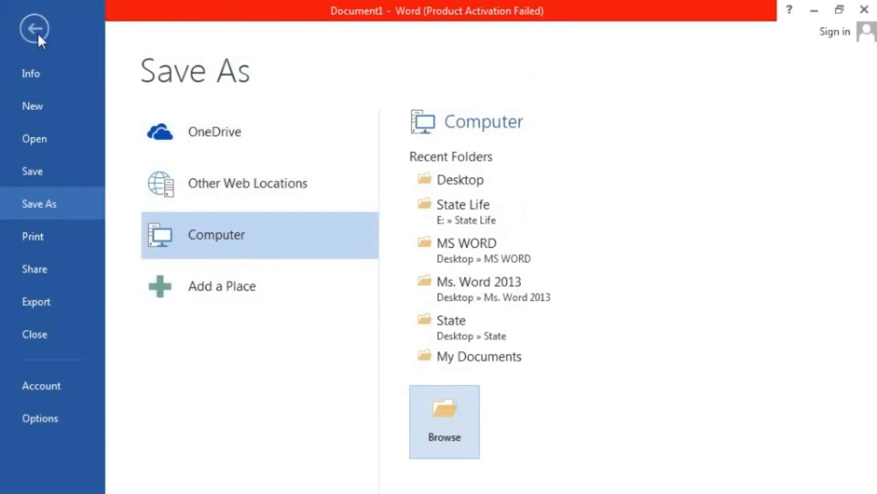
{"action": "left_click", "coordinate": [34, 29]}
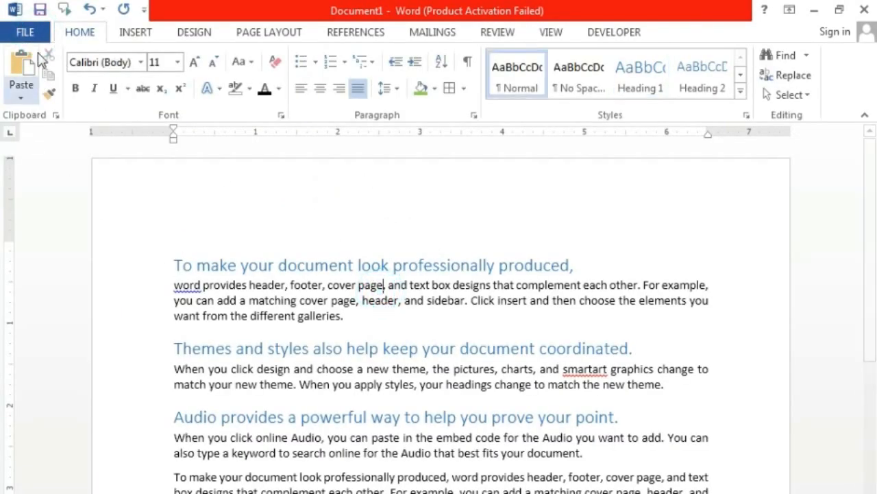
Bring up the dialog for saving the unsaved document once more, and cancel it without saving.
{"action": "left_click", "coordinate": [27, 32]}
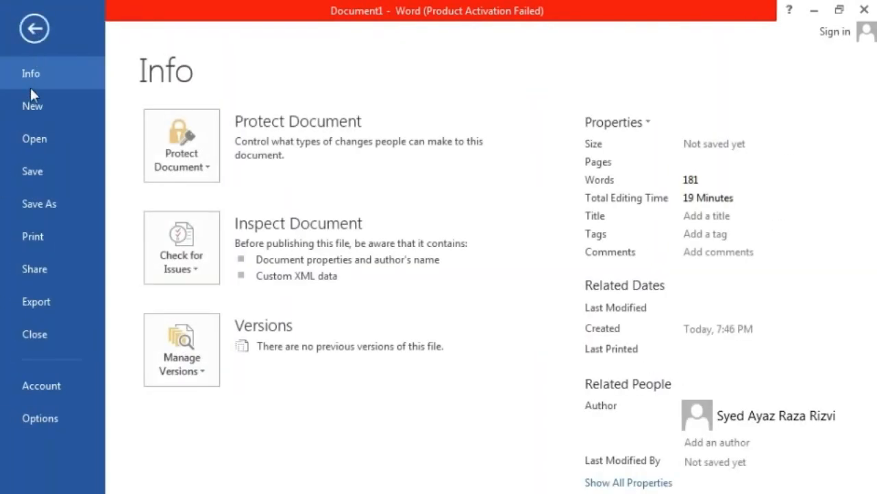
{"action": "left_click", "coordinate": [44, 173]}
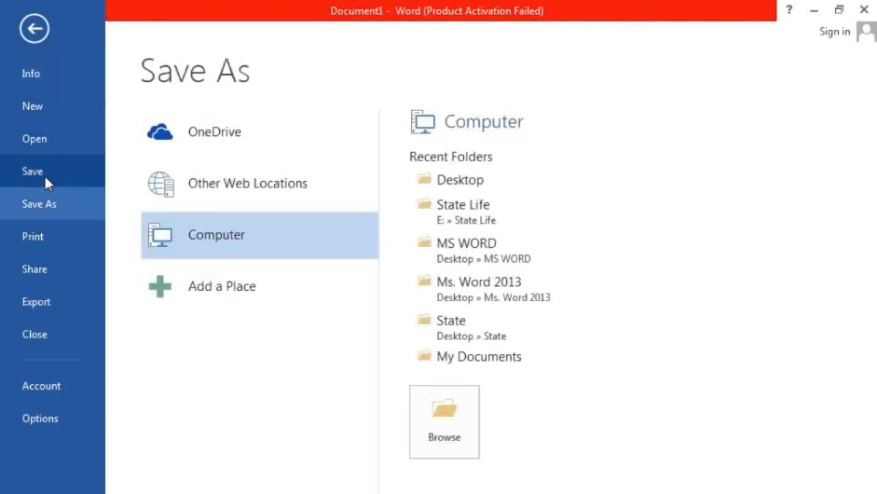
{"action": "left_click", "coordinate": [446, 414]}
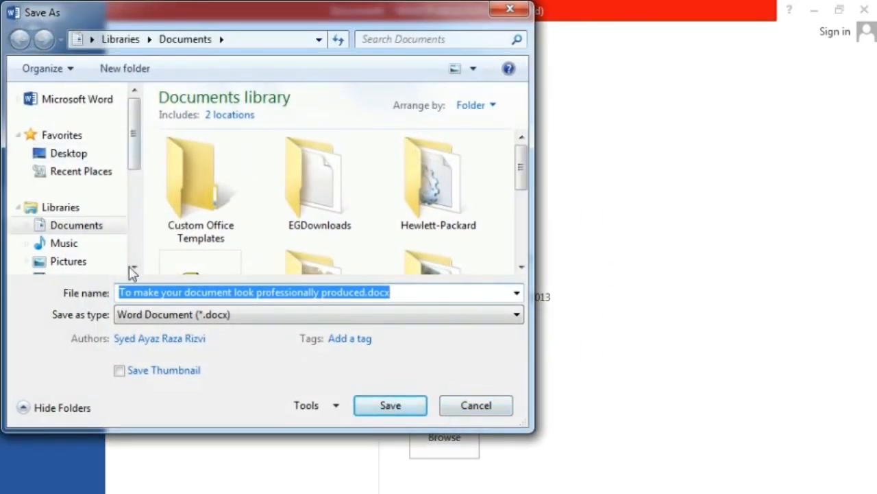
{"action": "left_click", "coordinate": [504, 410]}
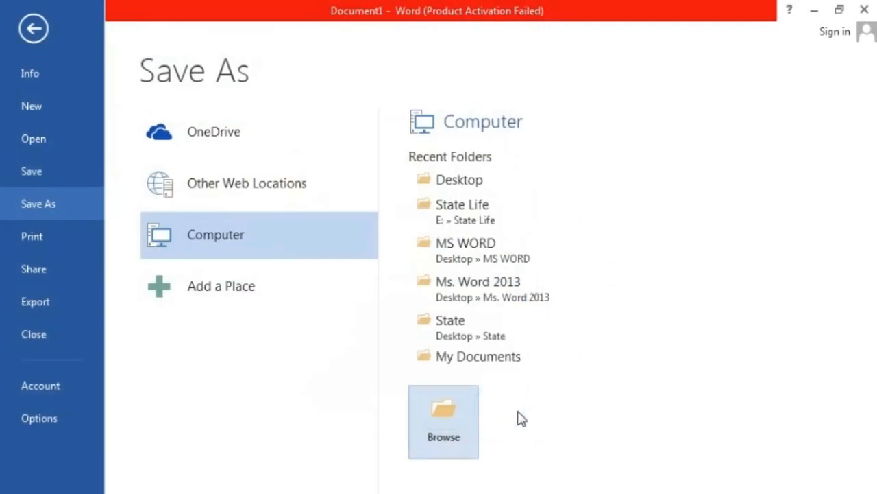
{"action": "key", "text": "Escape"}
Save the document to the Desktop as "To make your document look professionally produced.docx", and place the cursor before the first heading.
{"action": "key", "text": "ctrl+s"}
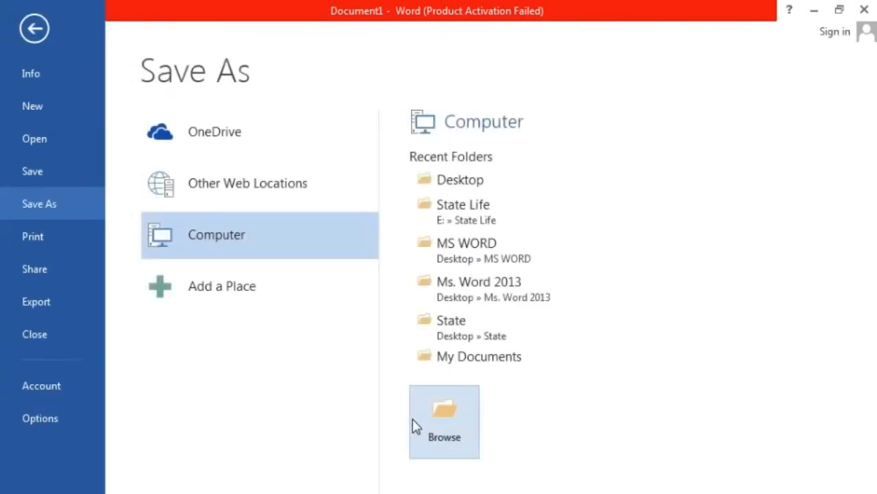
{"action": "left_click", "coordinate": [436, 435]}
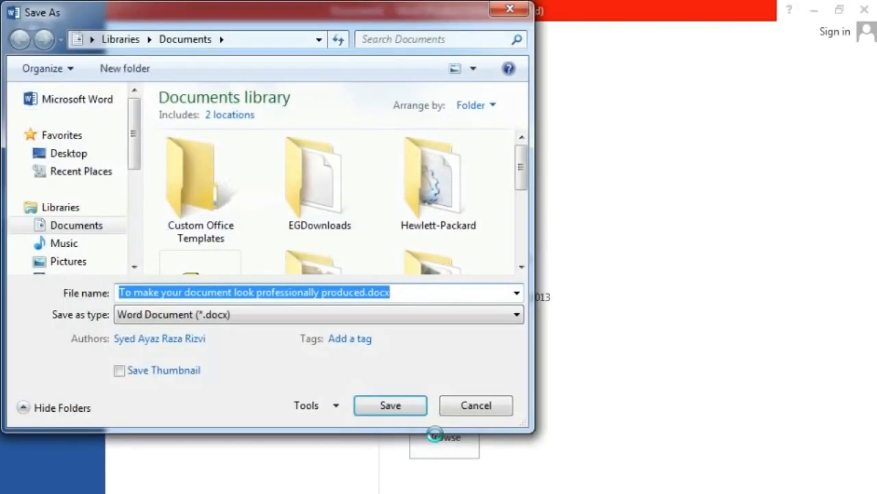
{"action": "left_click", "coordinate": [60, 154]}
{"action": "left_click", "coordinate": [426, 291]}
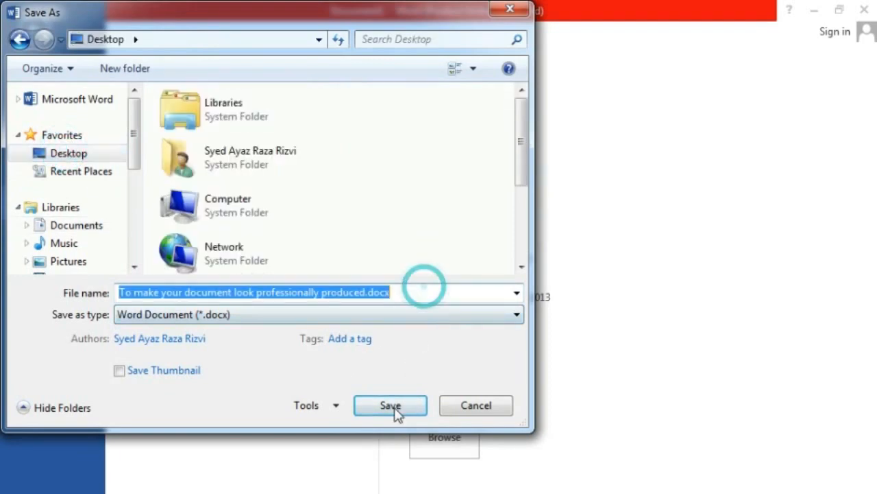
{"action": "left_click", "coordinate": [391, 405]}
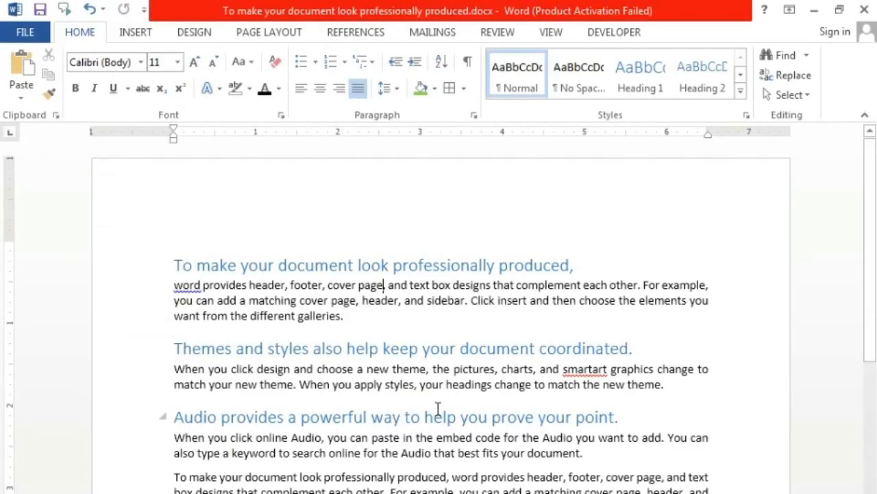
{"action": "left_click", "coordinate": [517, 417]}
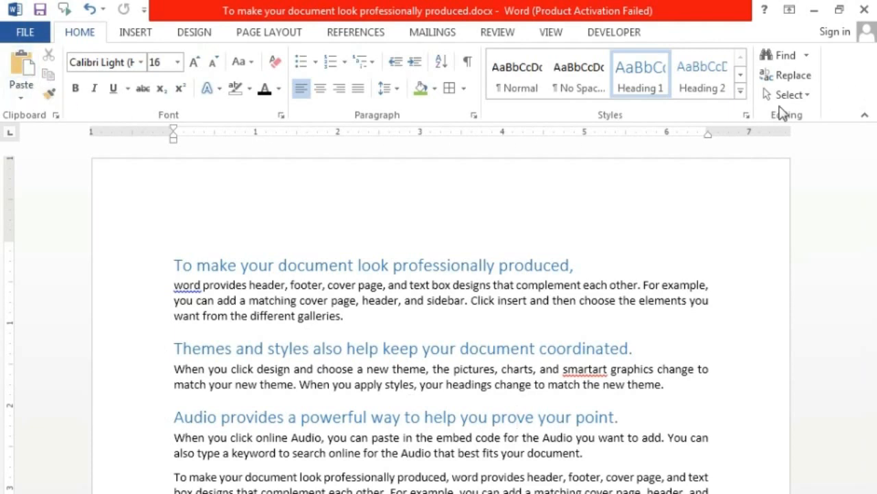
{"action": "left_click", "coordinate": [175, 264]}
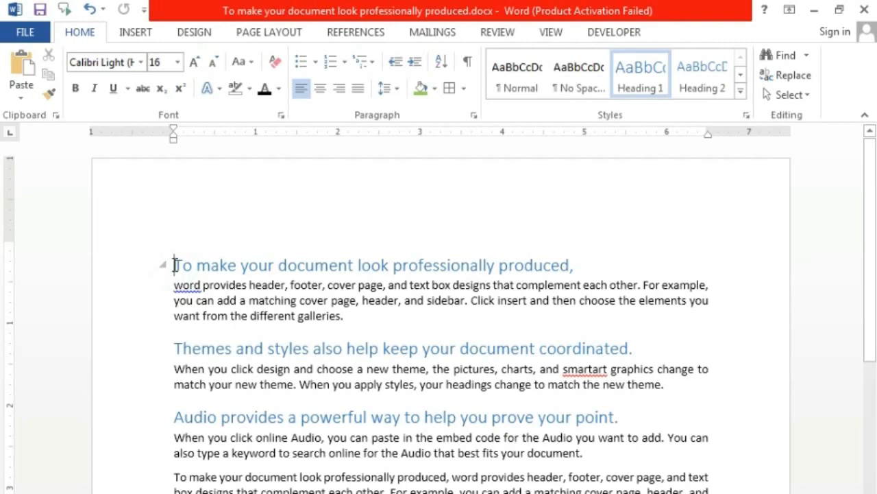